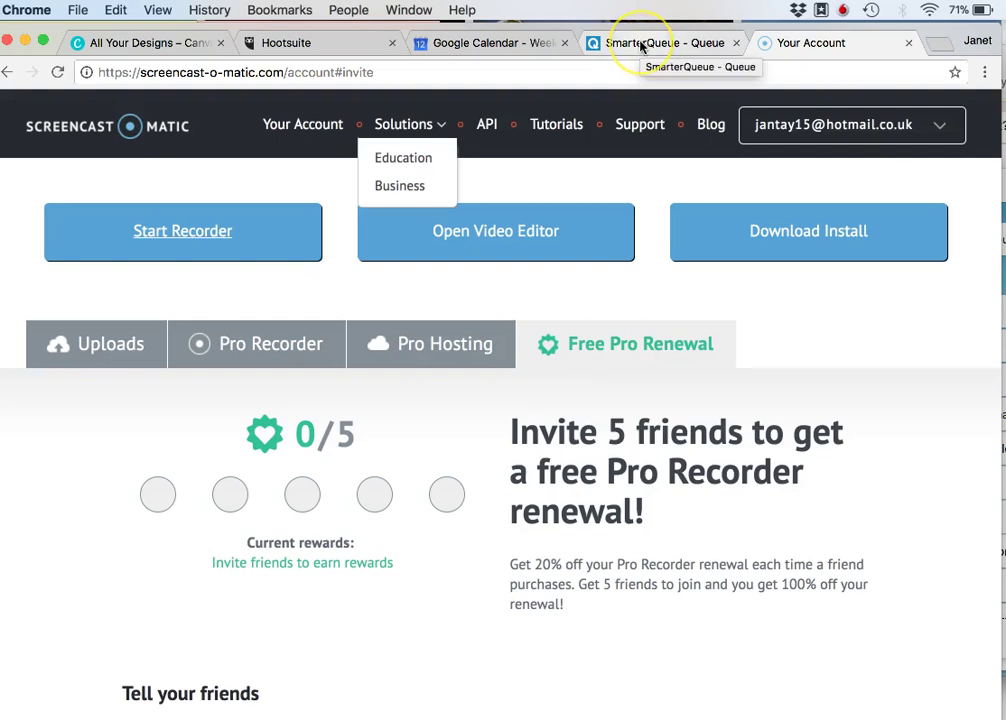
Switch to SmarterQueue and look over the account options and the queue of scheduled posts.
{"action": "left_click", "coordinate": [640, 46]}
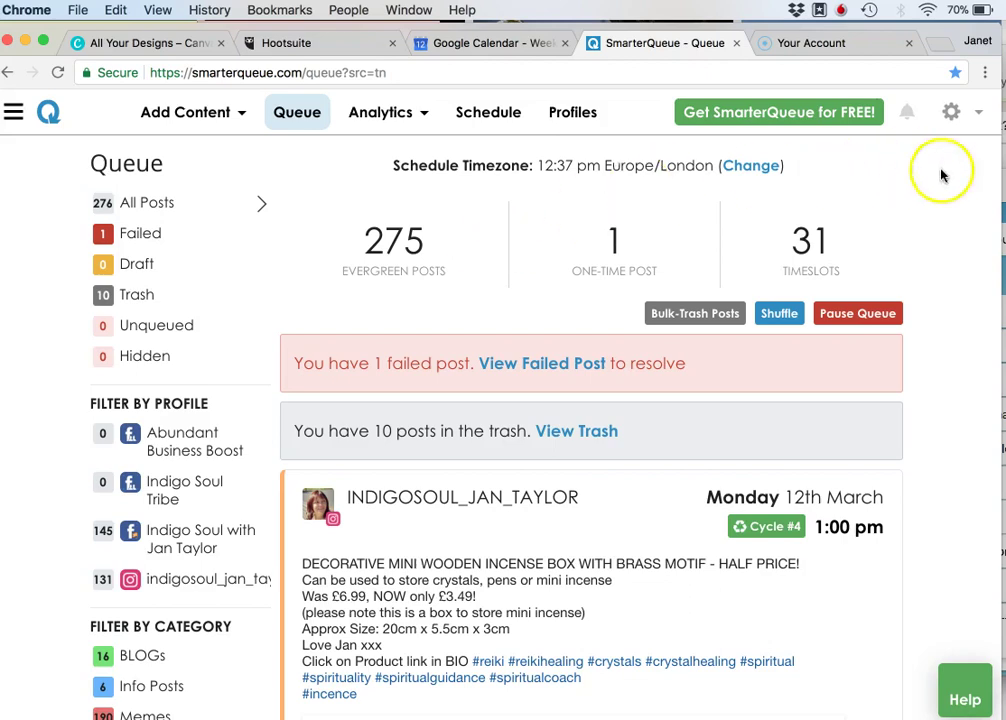
{"action": "left_click", "coordinate": [953, 115]}
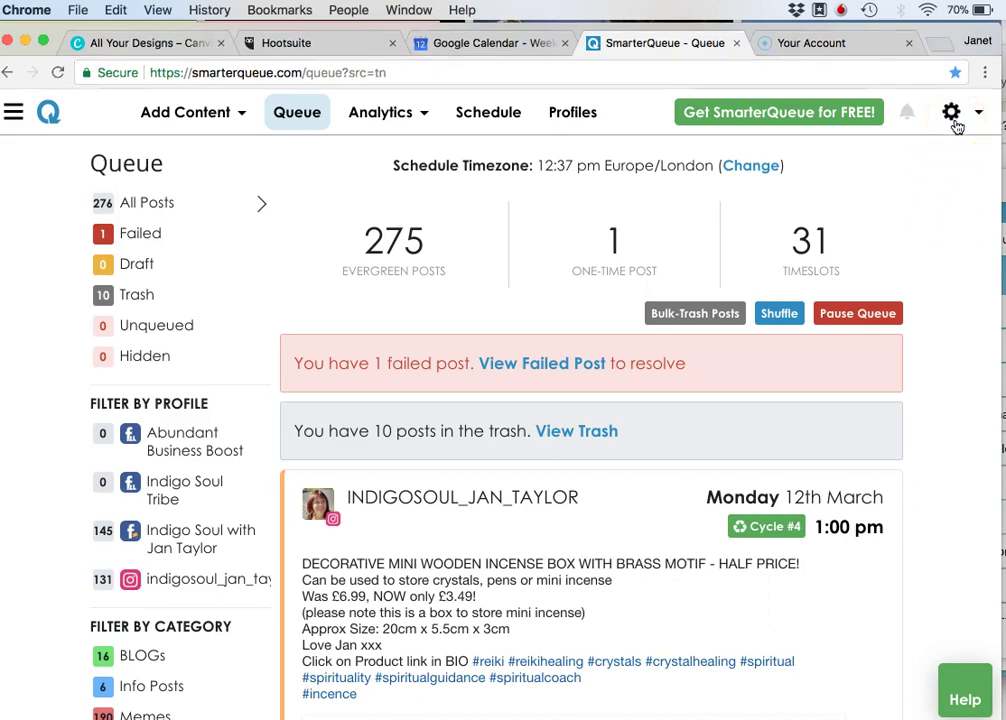
{"action": "left_click", "coordinate": [938, 197]}
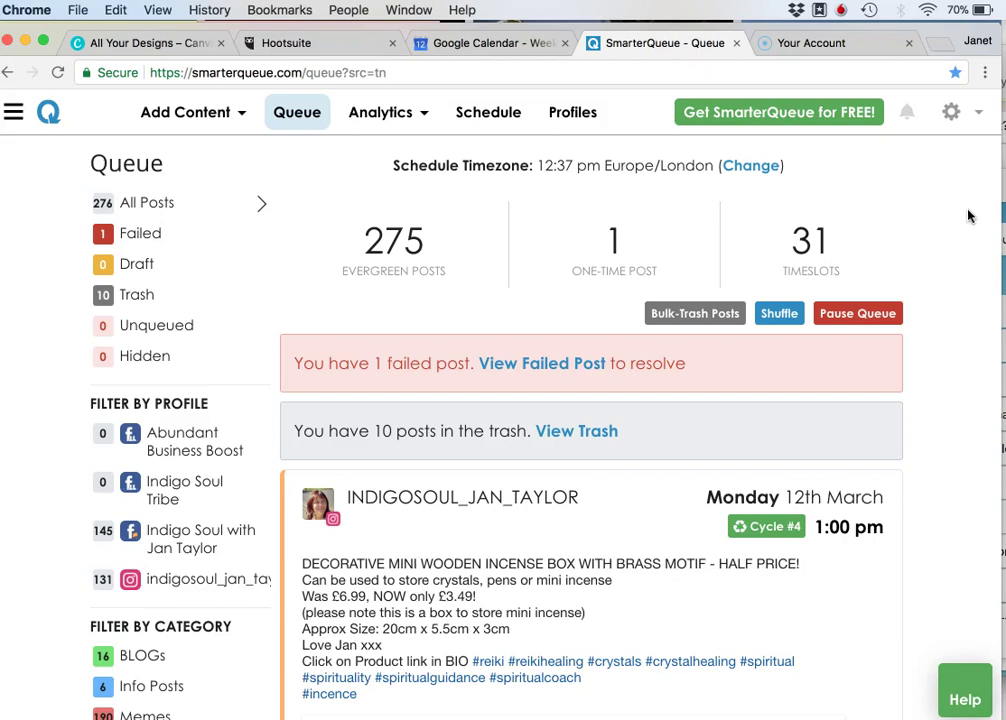
{"action": "scroll", "coordinate": [965, 216], "scroll_direction": "down", "scroll_amount": 3}
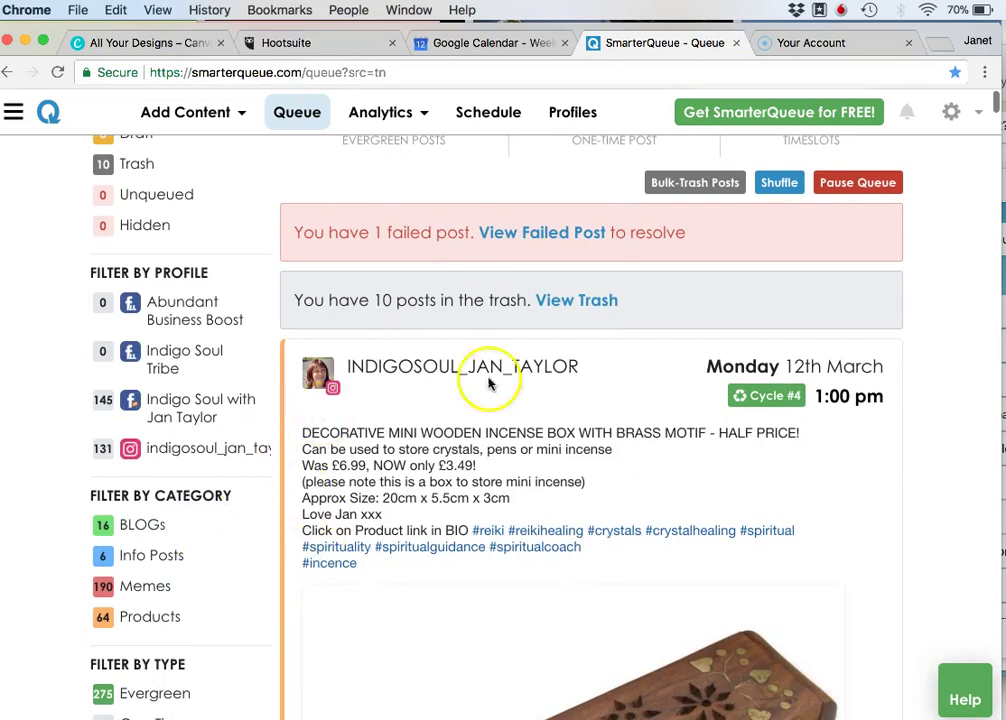
{"action": "scroll", "coordinate": [510, 365], "scroll_direction": "up", "scroll_amount": 3}
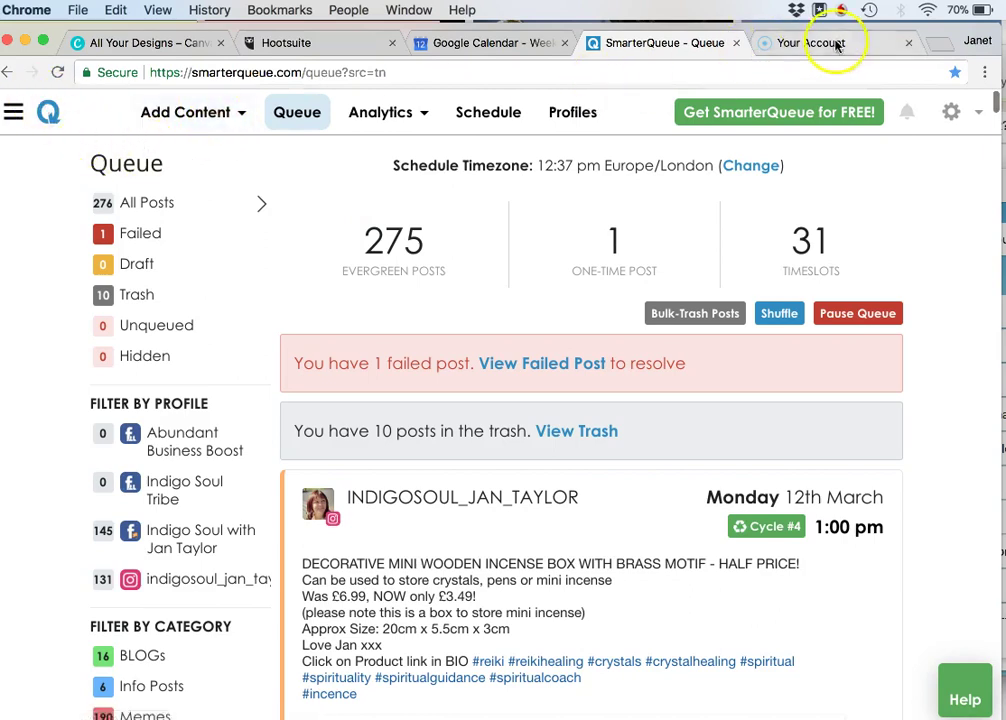
Add a new content category named TEST in the category settings.
{"action": "left_click", "coordinate": [14, 116]}
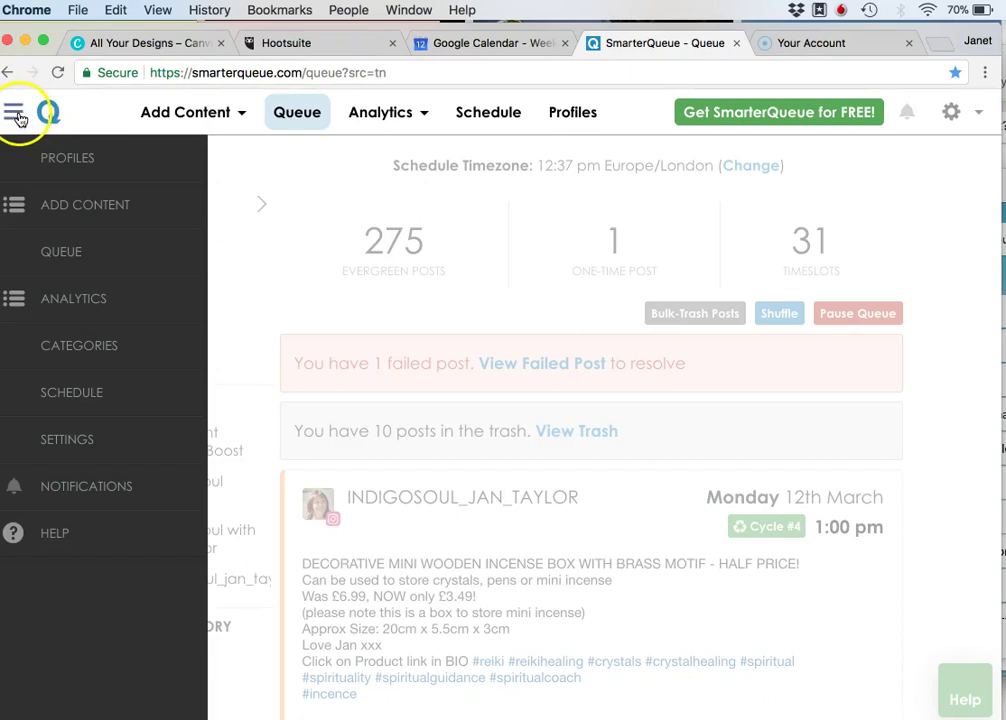
{"action": "left_click", "coordinate": [110, 346]}
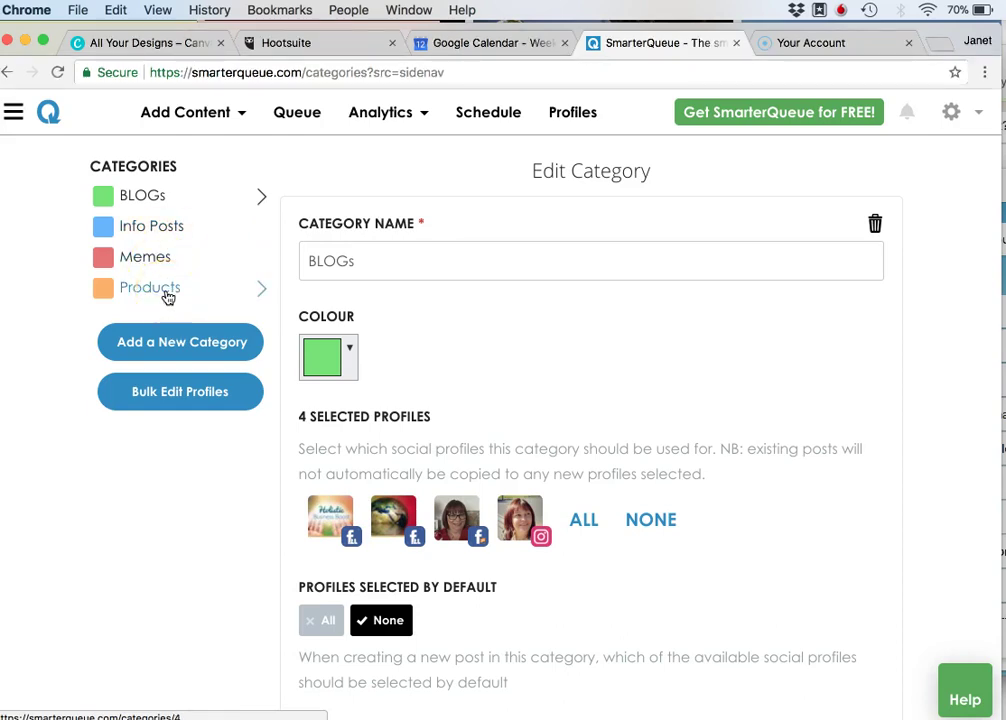
{"action": "left_click", "coordinate": [222, 343]}
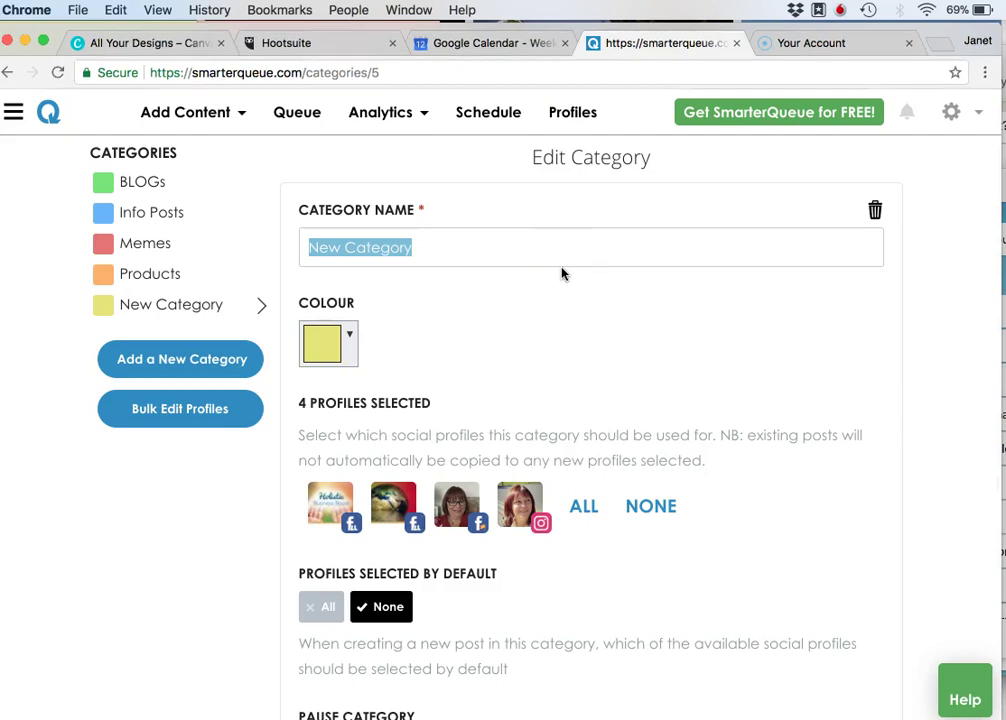
{"action": "type", "text": "TEST"}
{"action": "left_click", "coordinate": [505, 318]}
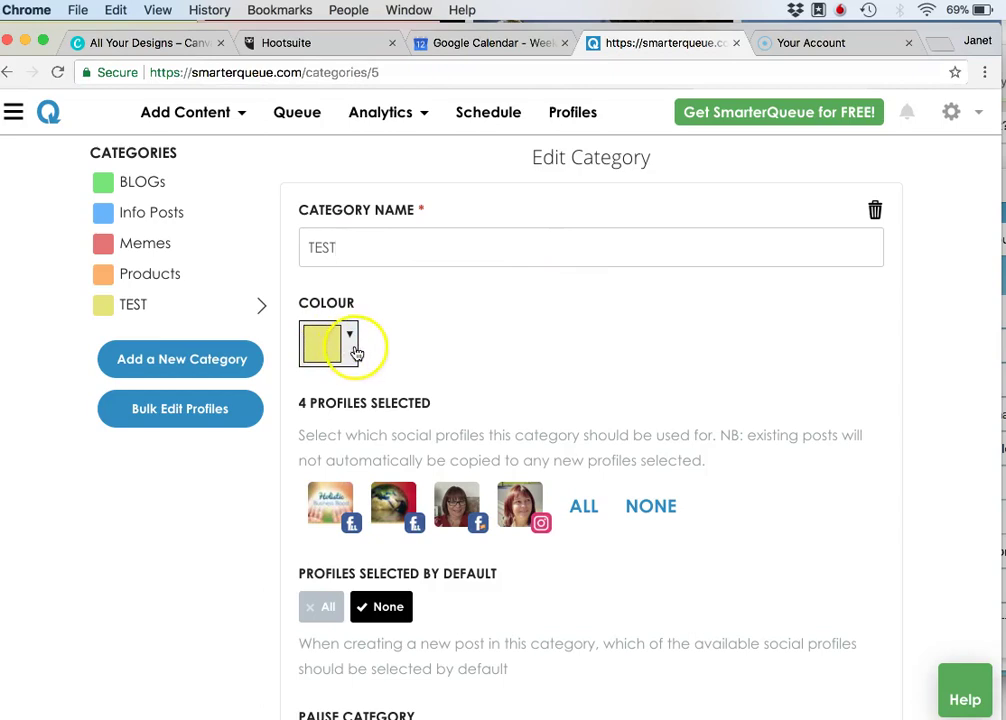
Look over the colour choices and profile settings of the TEST category.
{"action": "left_click", "coordinate": [352, 346]}
{"action": "left_click", "coordinate": [684, 323]}
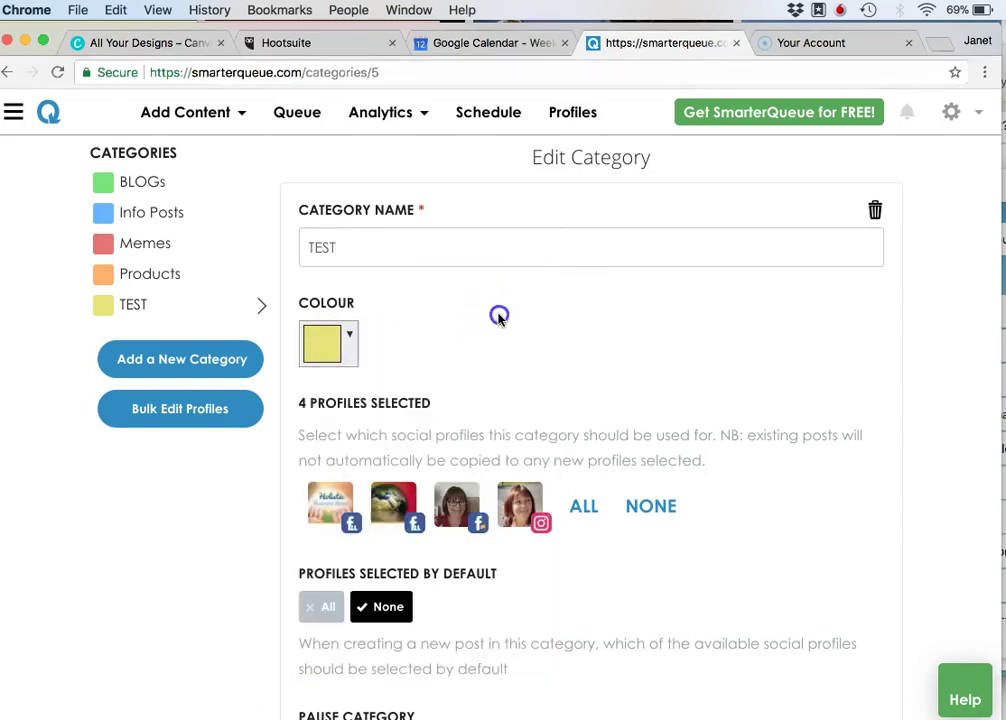
{"action": "scroll", "coordinate": [684, 323], "scroll_direction": "down", "scroll_amount": 2}
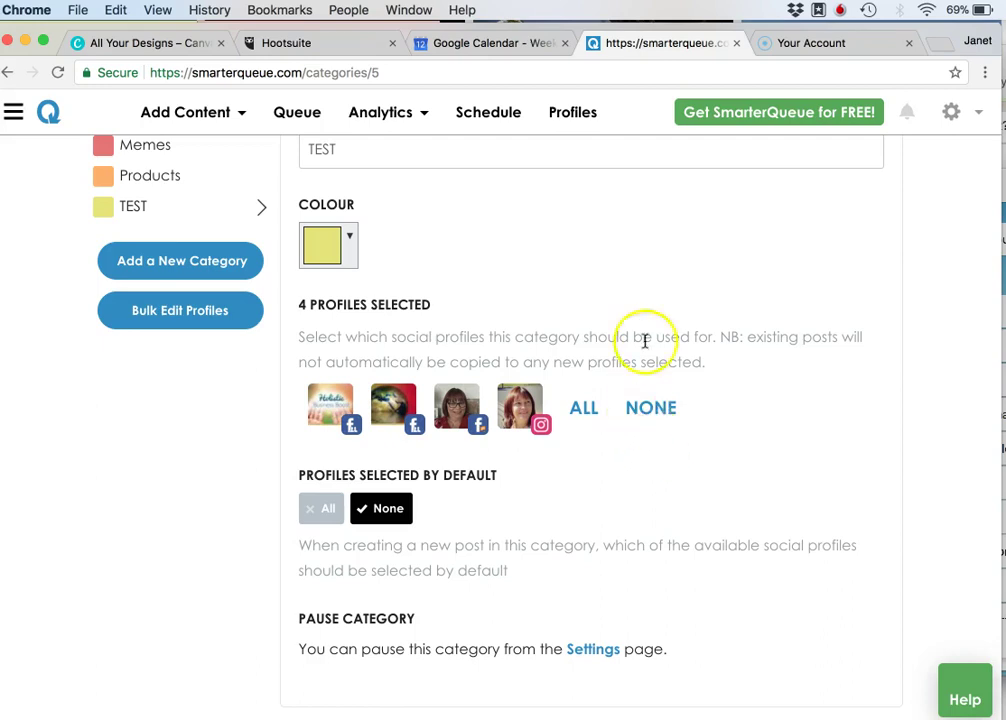
{"action": "scroll", "coordinate": [644, 310], "scroll_direction": "up", "scroll_amount": 2}
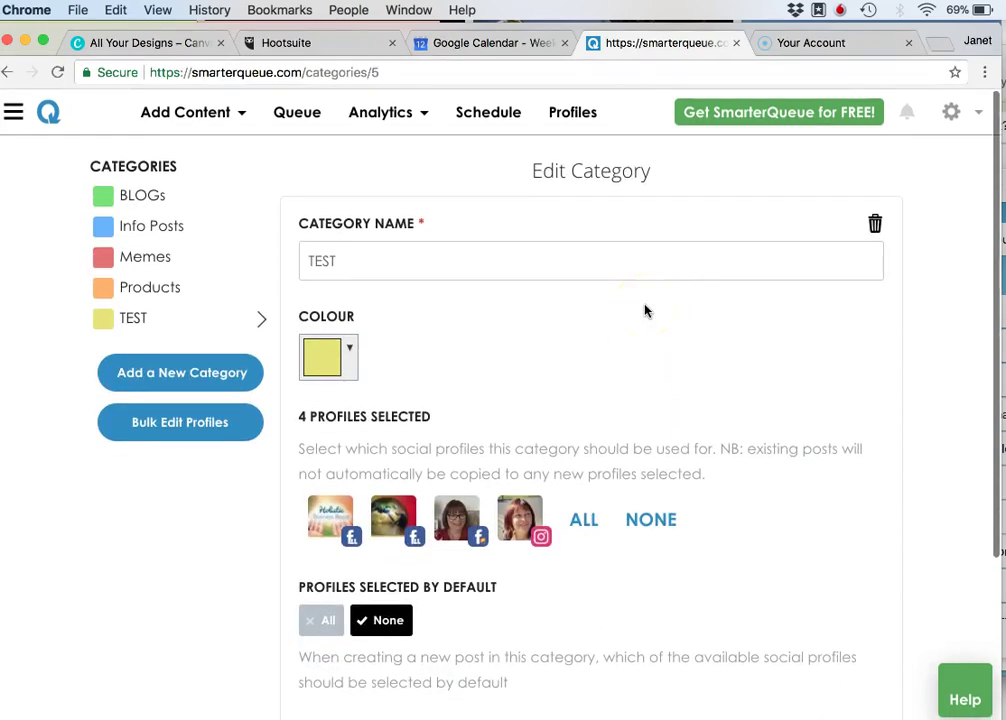
Open the connected social profiles and try to add a Bitly account, allowing SmarterQueue to access it.
{"action": "left_click", "coordinate": [13, 112]}
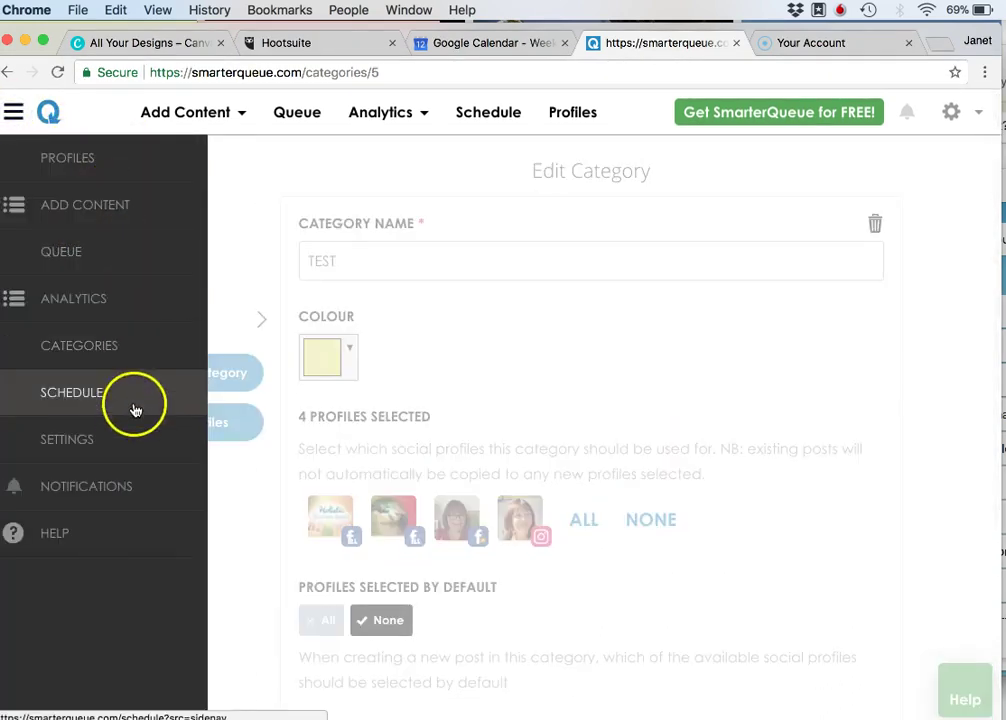
{"action": "left_click", "coordinate": [99, 161]}
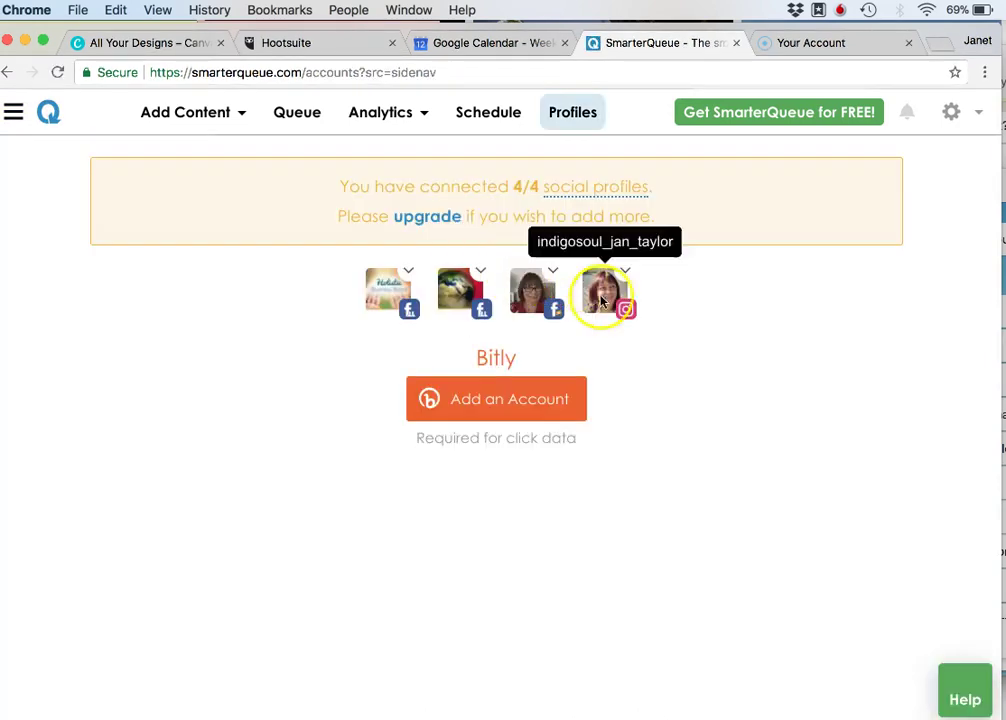
{"action": "left_click", "coordinate": [12, 115]}
{"action": "left_click", "coordinate": [97, 162]}
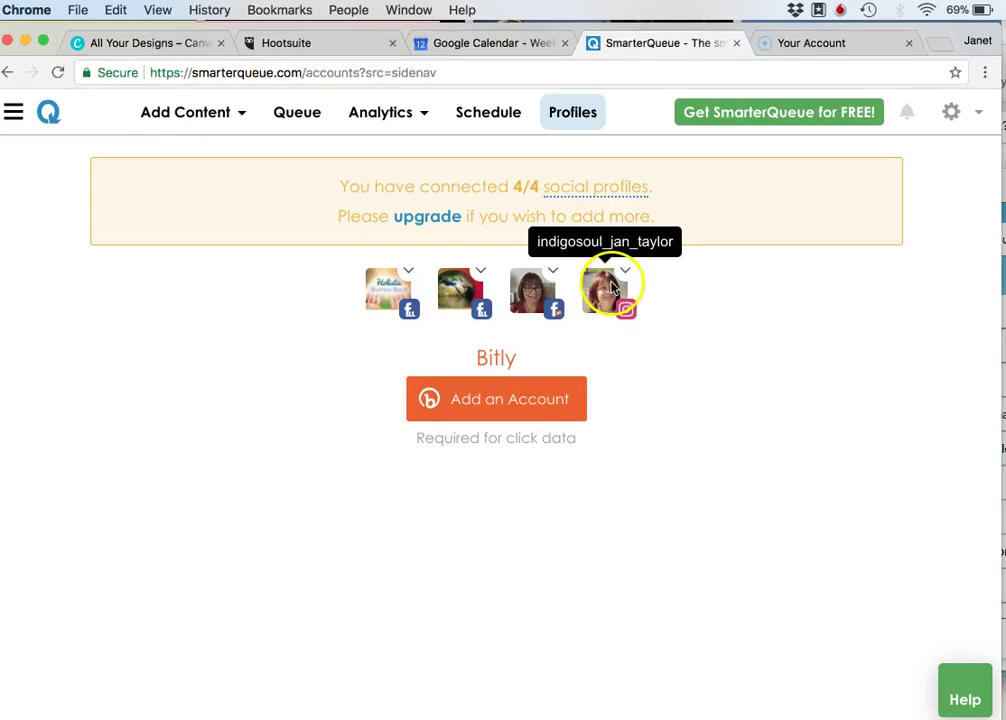
{"action": "left_click", "coordinate": [548, 414]}
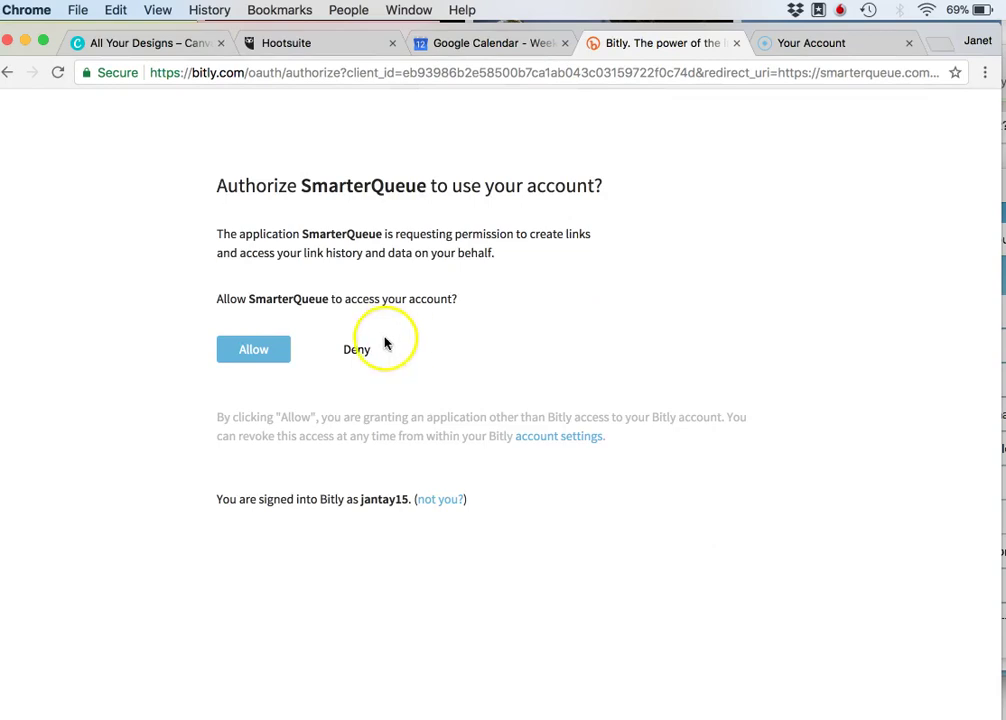
{"action": "left_click", "coordinate": [259, 354]}
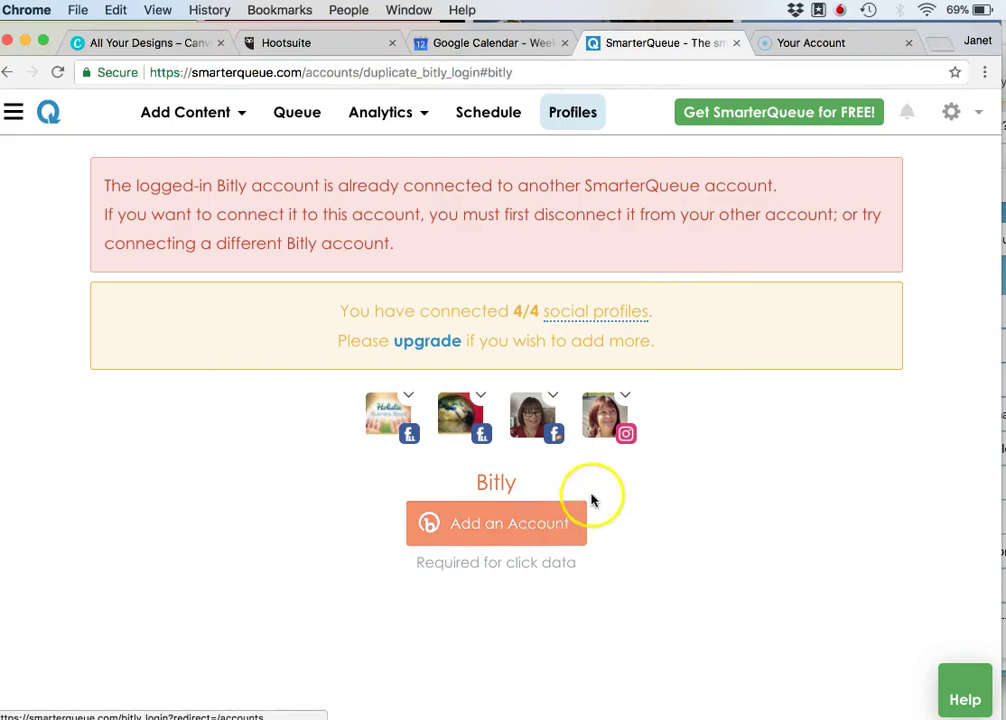
{"action": "left_click", "coordinate": [557, 519]}
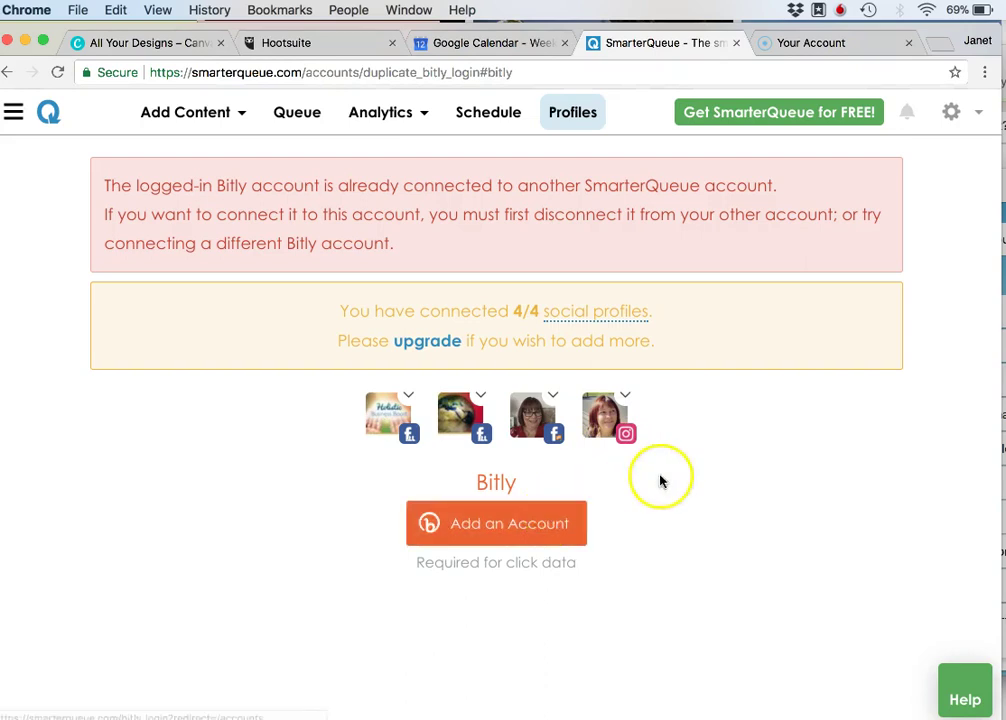
Check which groups and pages the connected social profiles stand for.
{"action": "mouse_move", "coordinate": [563, 305]}
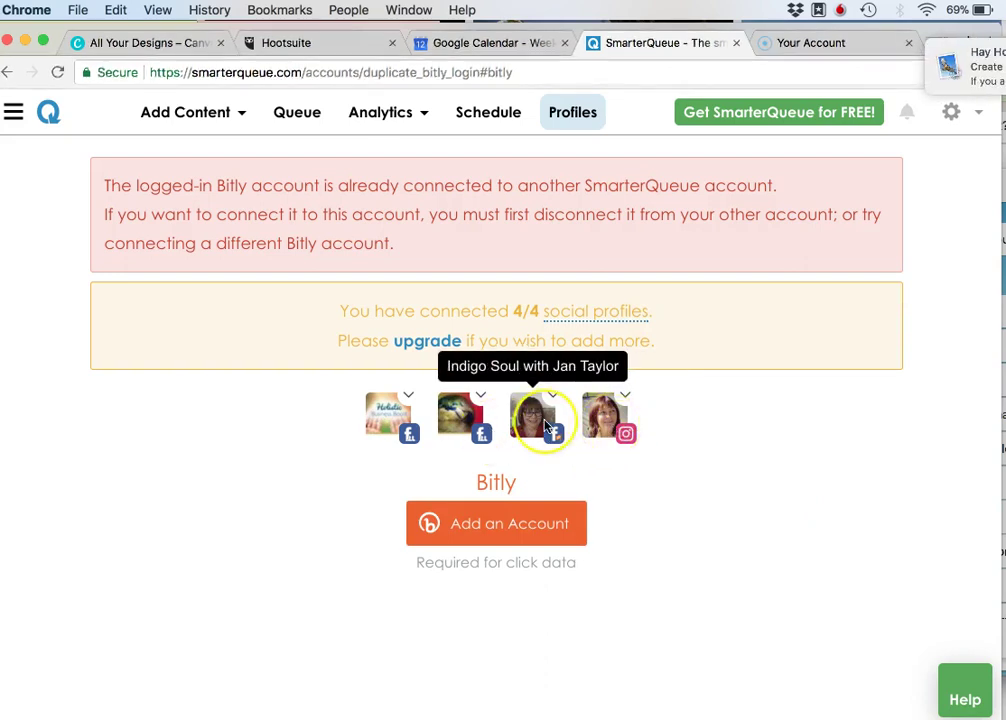
{"action": "left_click", "coordinate": [467, 425]}
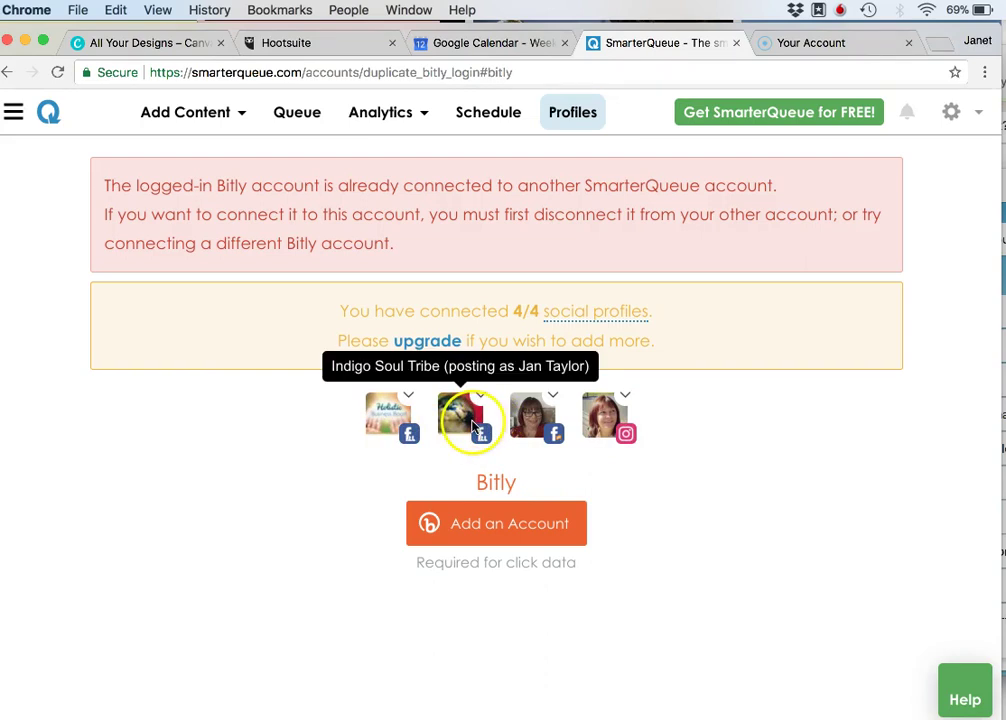
{"action": "left_click", "coordinate": [663, 483]}
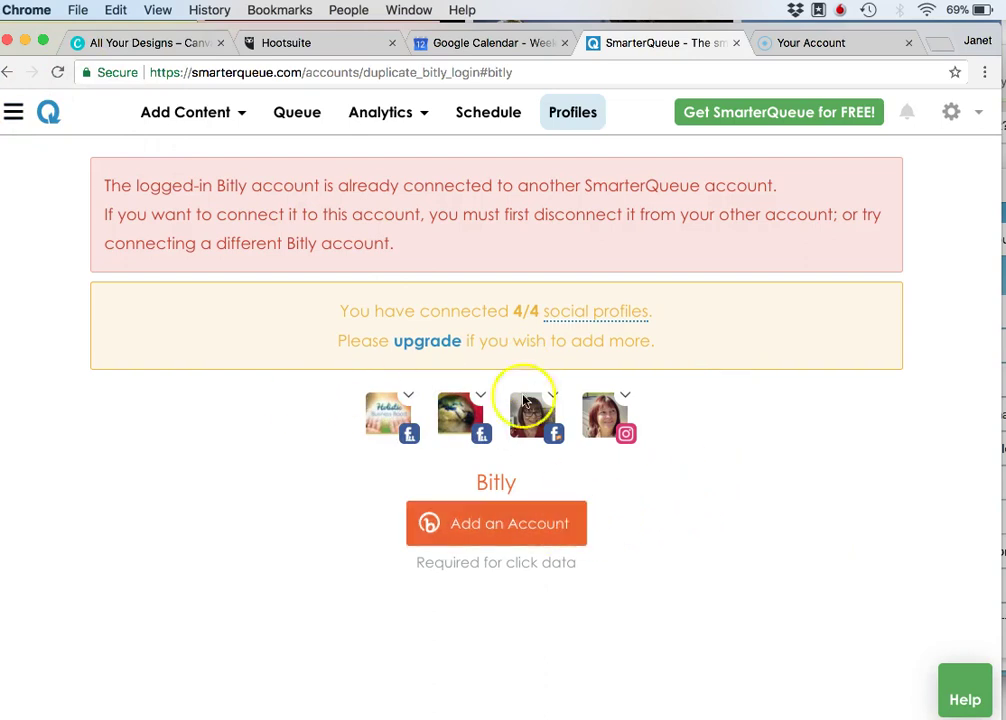
Limit the TEST category to the two Facebook group profiles by deselecting the Facebook page and the Instagram profile.
{"action": "left_click", "coordinate": [22, 114]}
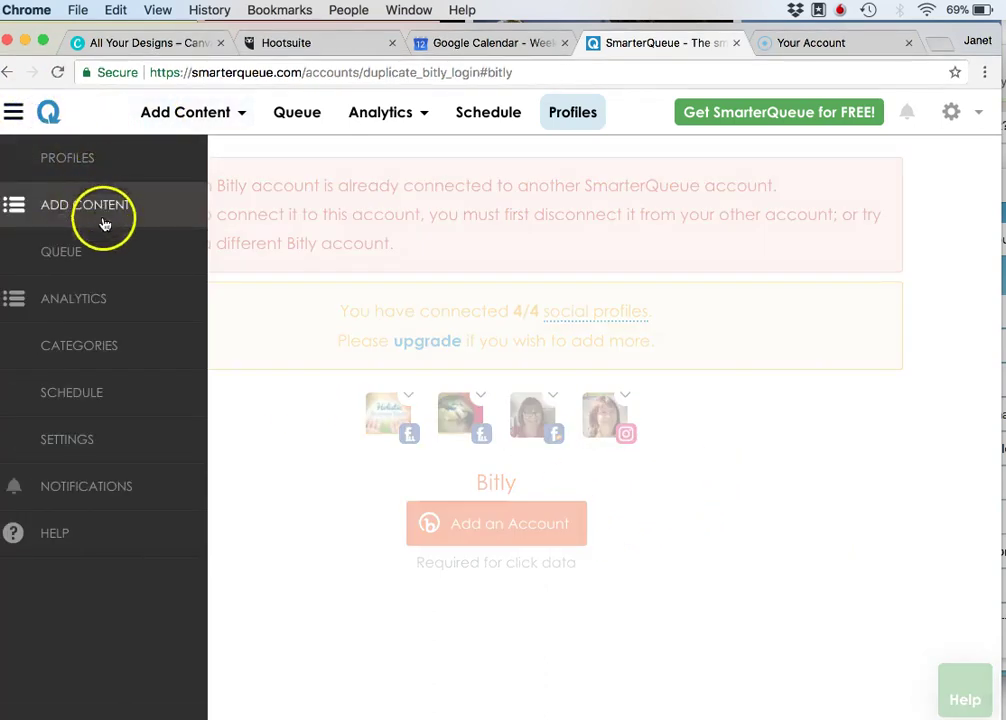
{"action": "left_click", "coordinate": [123, 338]}
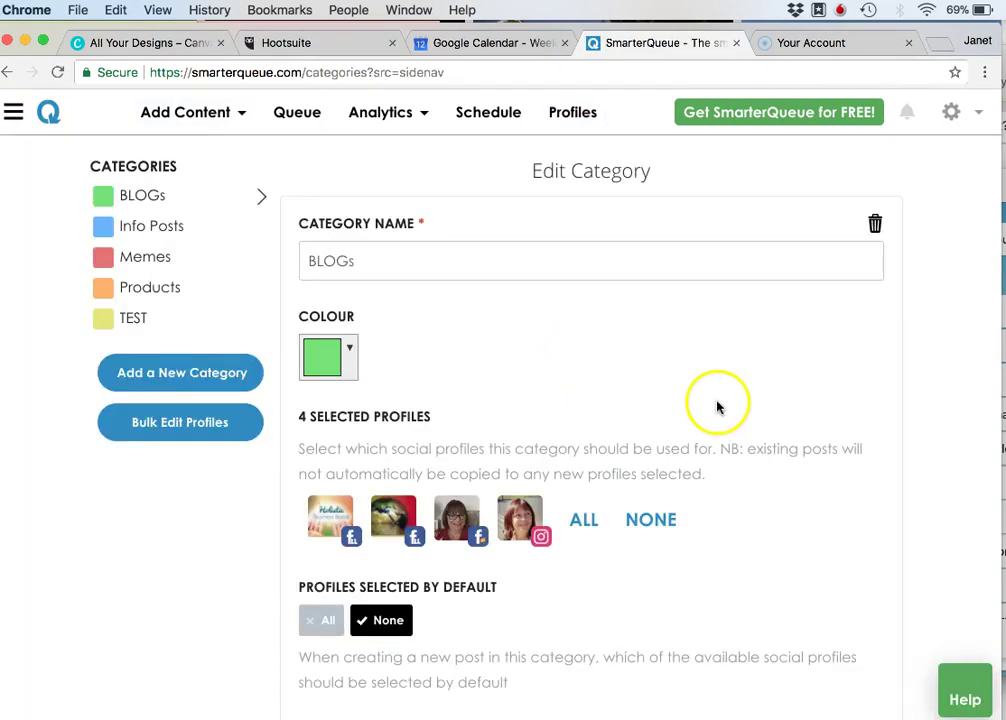
{"action": "left_click", "coordinate": [175, 316]}
{"action": "scroll", "coordinate": [680, 358], "scroll_direction": "down", "scroll_amount": 4}
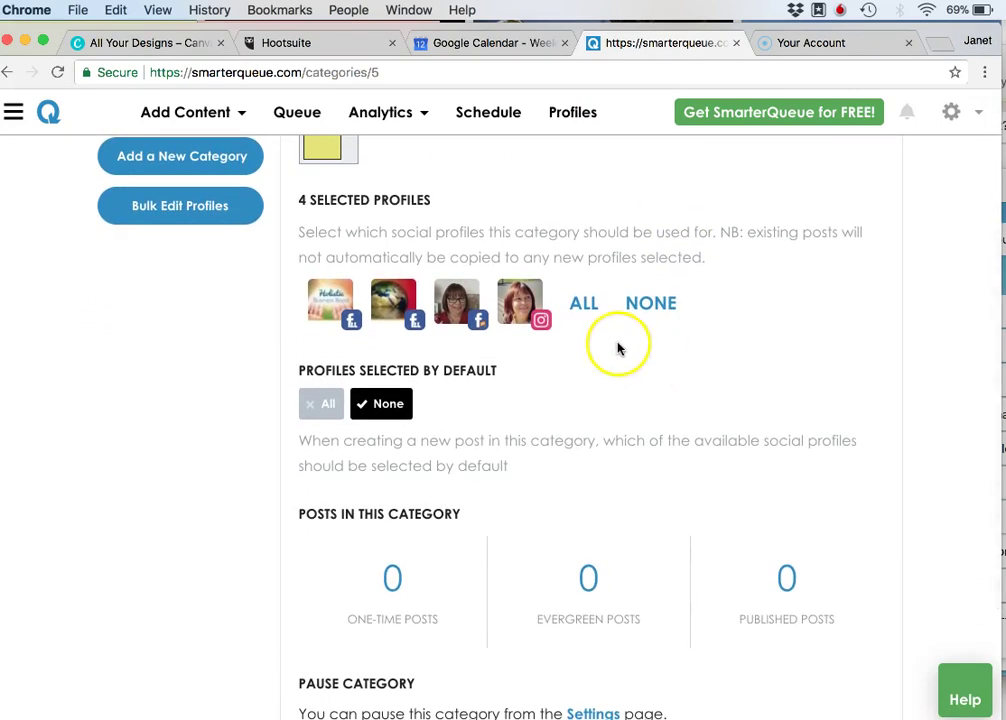
{"action": "left_click", "coordinate": [522, 311]}
{"action": "left_click", "coordinate": [456, 303]}
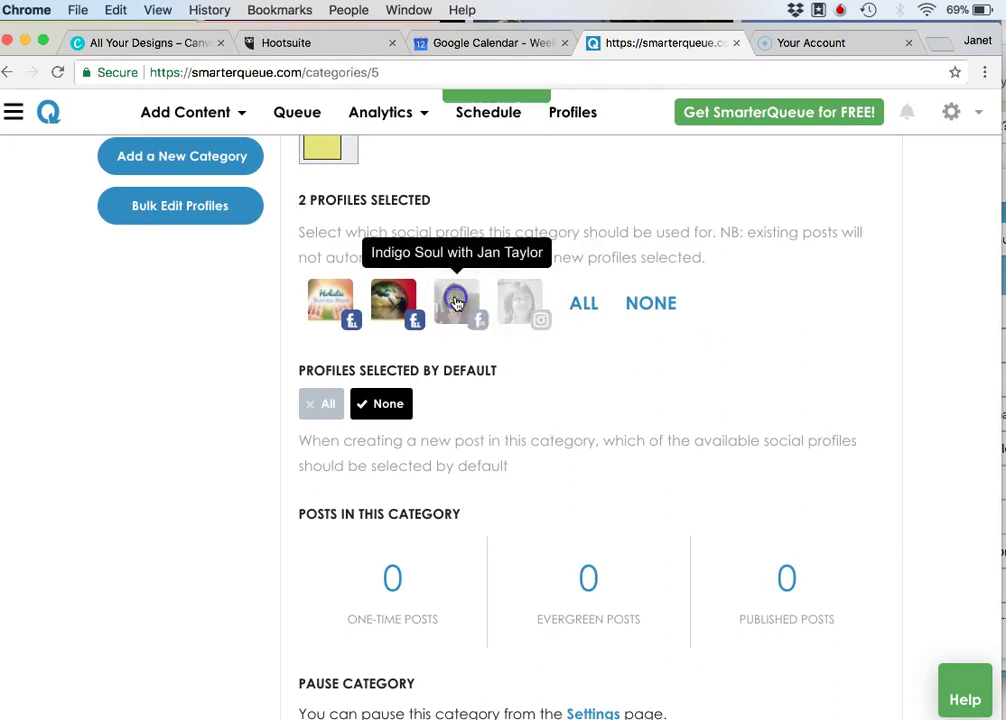
Review the TEST category's selected profiles, default profile selection, post counts and pause option.
{"action": "scroll", "coordinate": [890, 316], "scroll_direction": "down", "scroll_amount": 3}
{"action": "scroll", "coordinate": [890, 316], "scroll_direction": "up", "scroll_amount": 5}
{"action": "scroll", "coordinate": [890, 316], "scroll_direction": "down", "scroll_amount": 3}
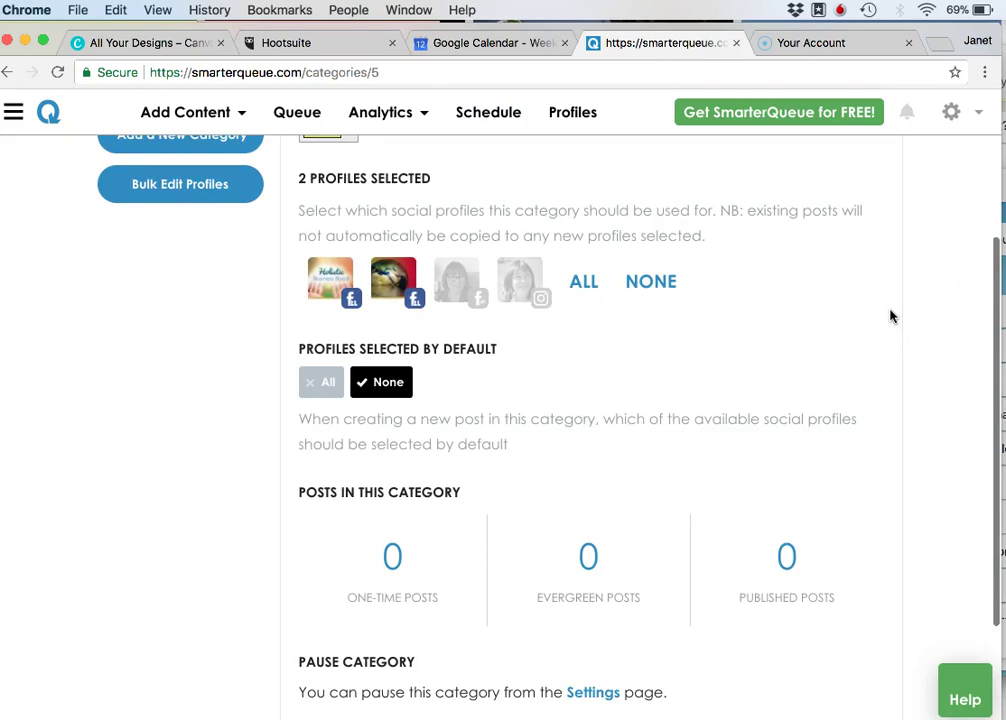
{"action": "scroll", "coordinate": [890, 316], "scroll_direction": "down", "scroll_amount": 2}
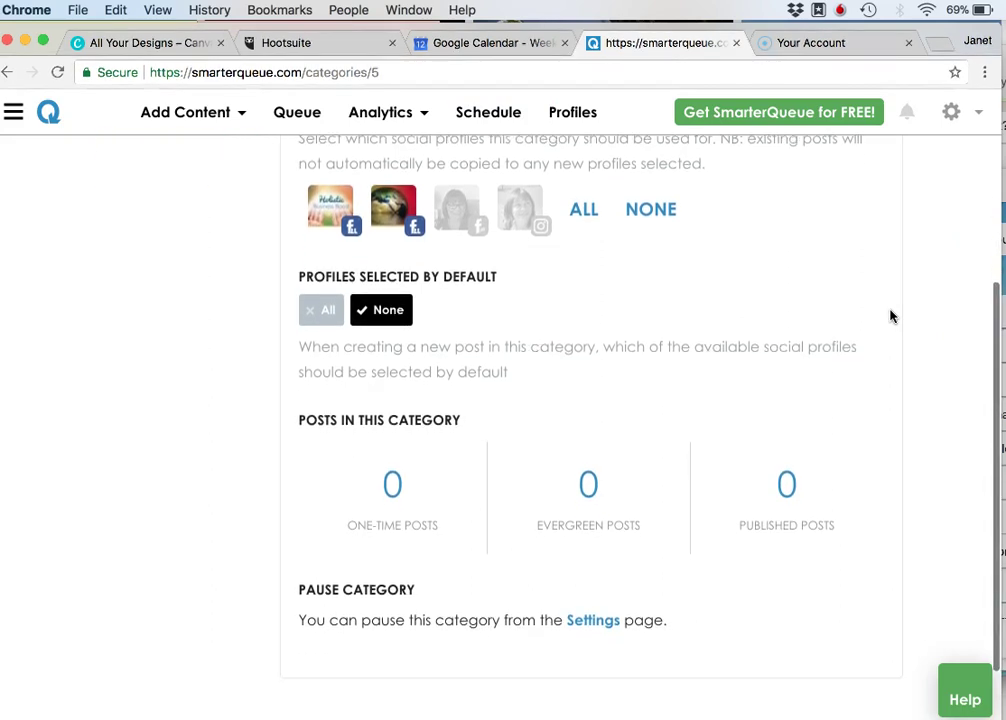
{"action": "scroll", "coordinate": [890, 316], "scroll_direction": "up", "scroll_amount": 7}
{"action": "scroll", "coordinate": [890, 316], "scroll_direction": "down", "scroll_amount": 9}
{"action": "scroll", "coordinate": [890, 316], "scroll_direction": "up", "scroll_amount": 9}
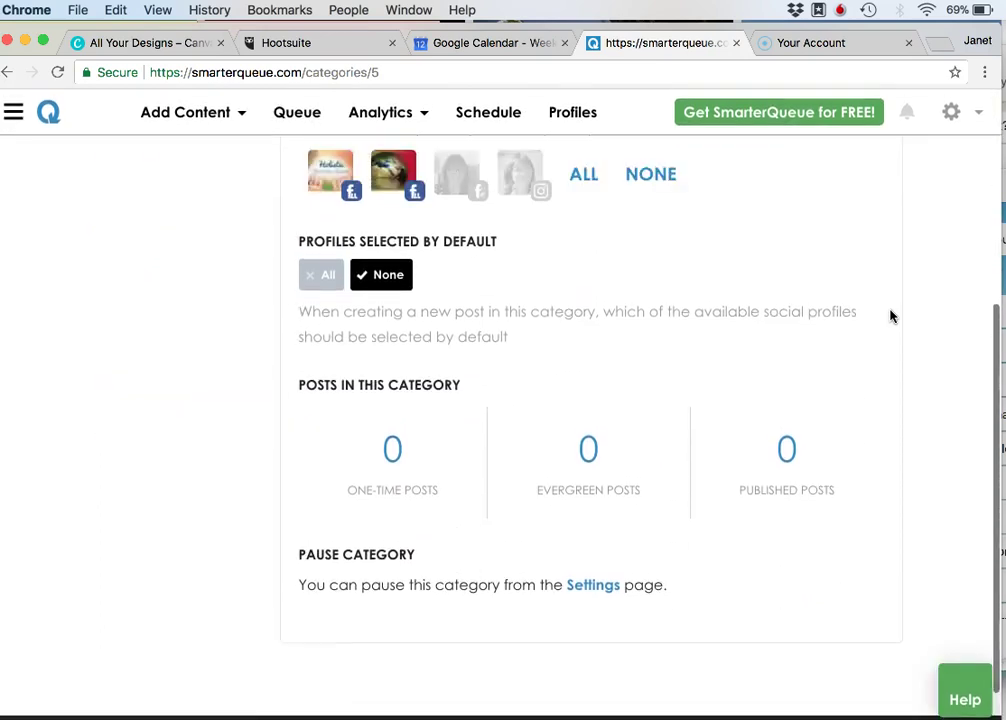
{"action": "scroll", "coordinate": [890, 316], "scroll_direction": "down", "scroll_amount": 6}
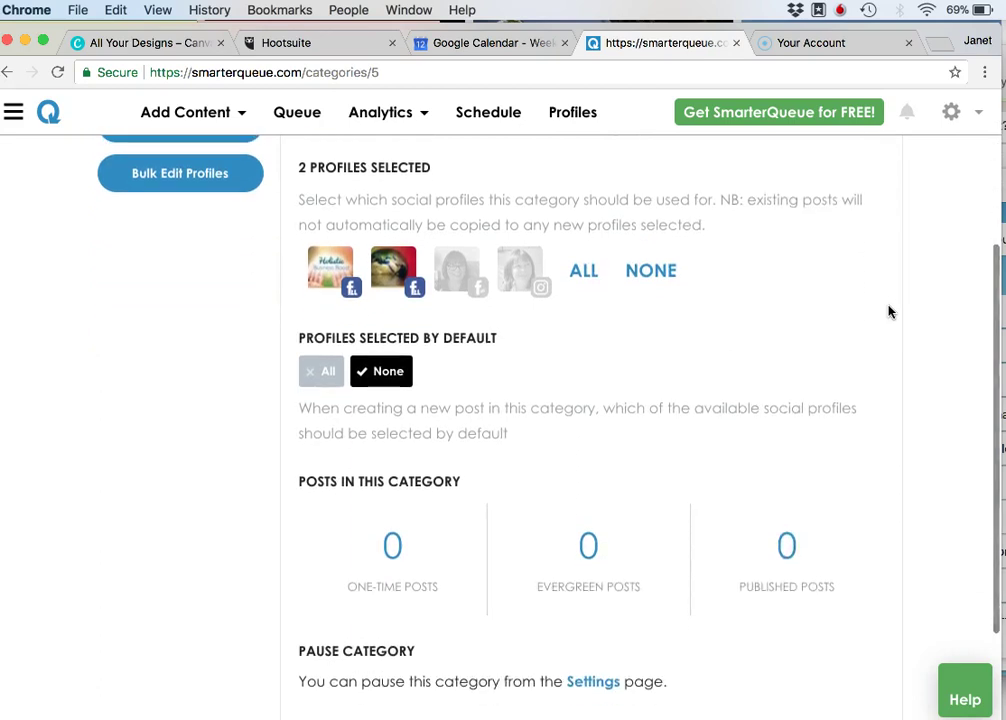
{"action": "scroll", "coordinate": [890, 313], "scroll_direction": "down", "scroll_amount": 2}
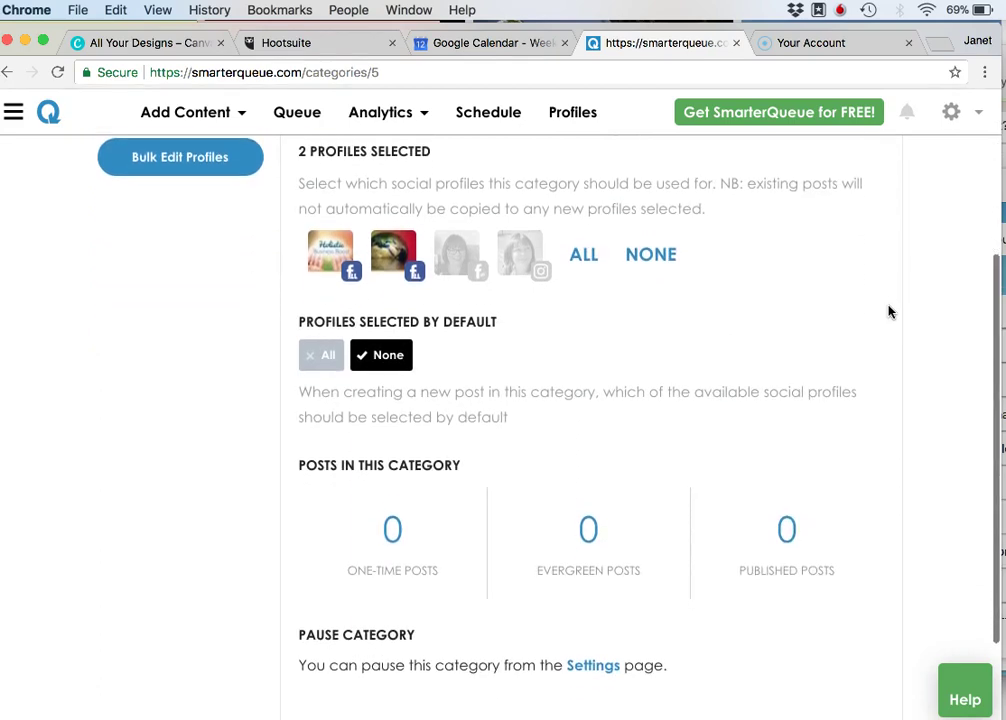
{"action": "scroll", "coordinate": [890, 313], "scroll_direction": "down", "scroll_amount": 1}
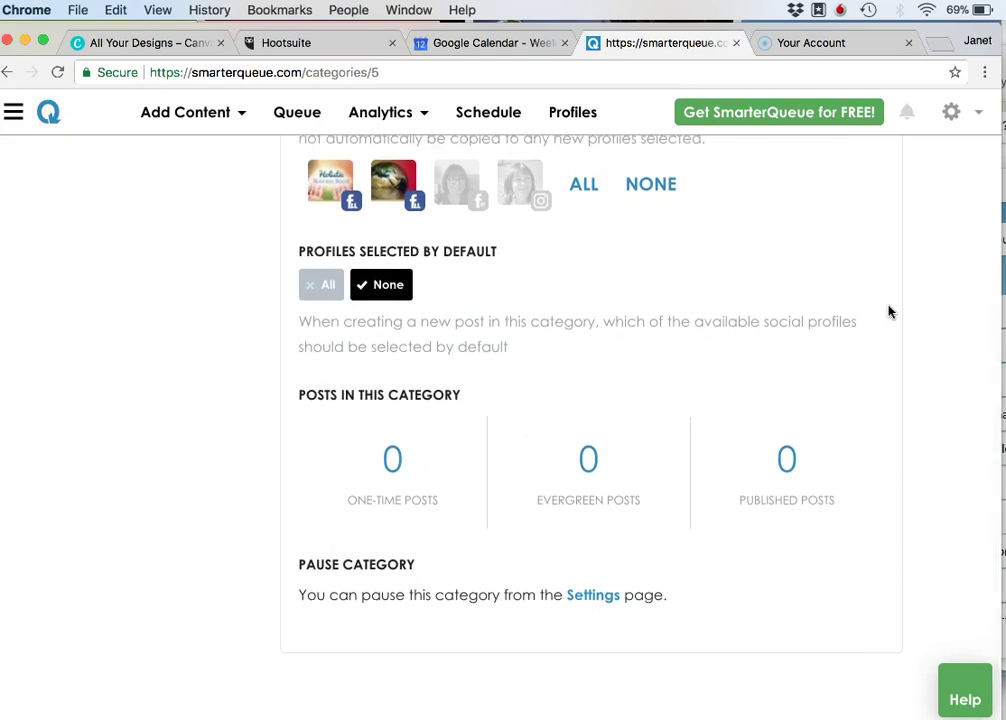
{"action": "scroll", "coordinate": [890, 313], "scroll_direction": "up", "scroll_amount": 5}
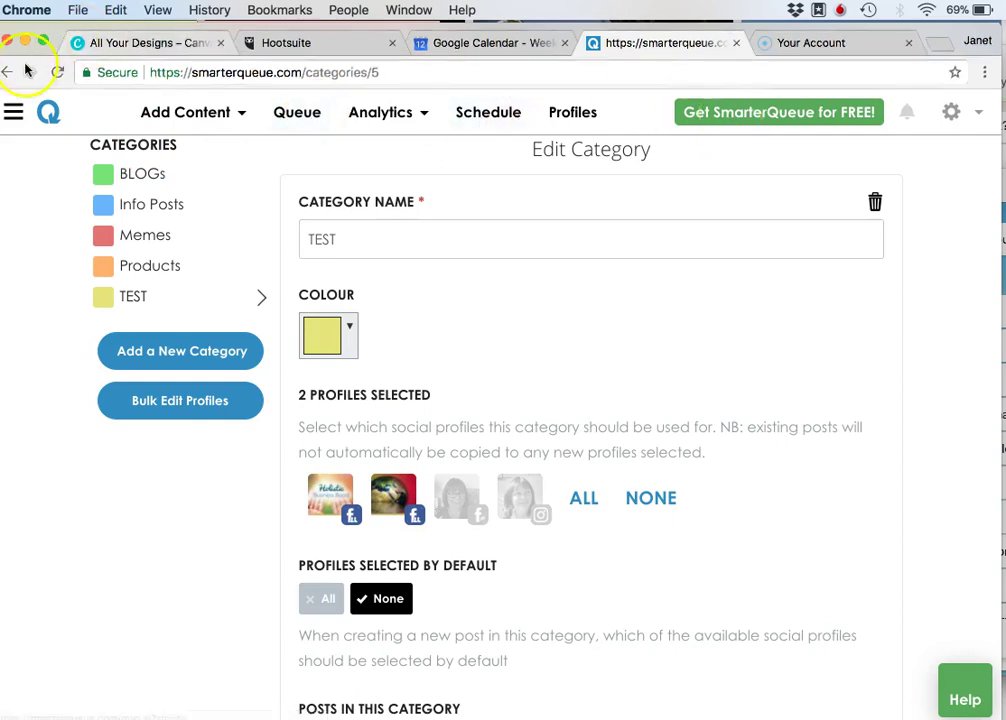
Open the weekly posting schedule with its category timeslots.
{"action": "left_click", "coordinate": [15, 110]}
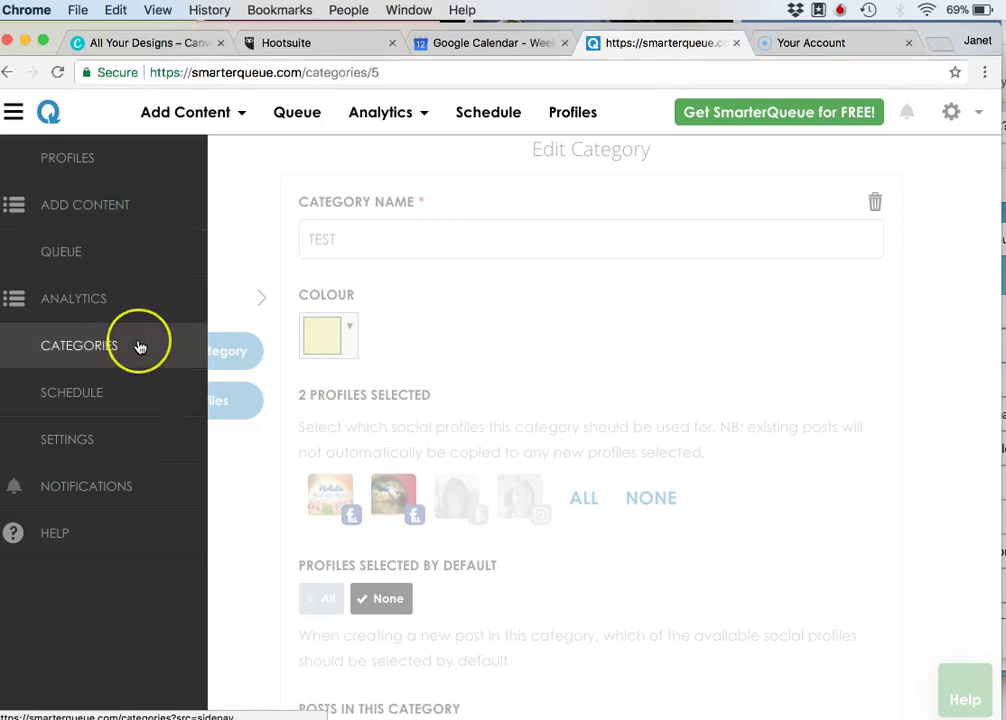
{"action": "left_click", "coordinate": [134, 273]}
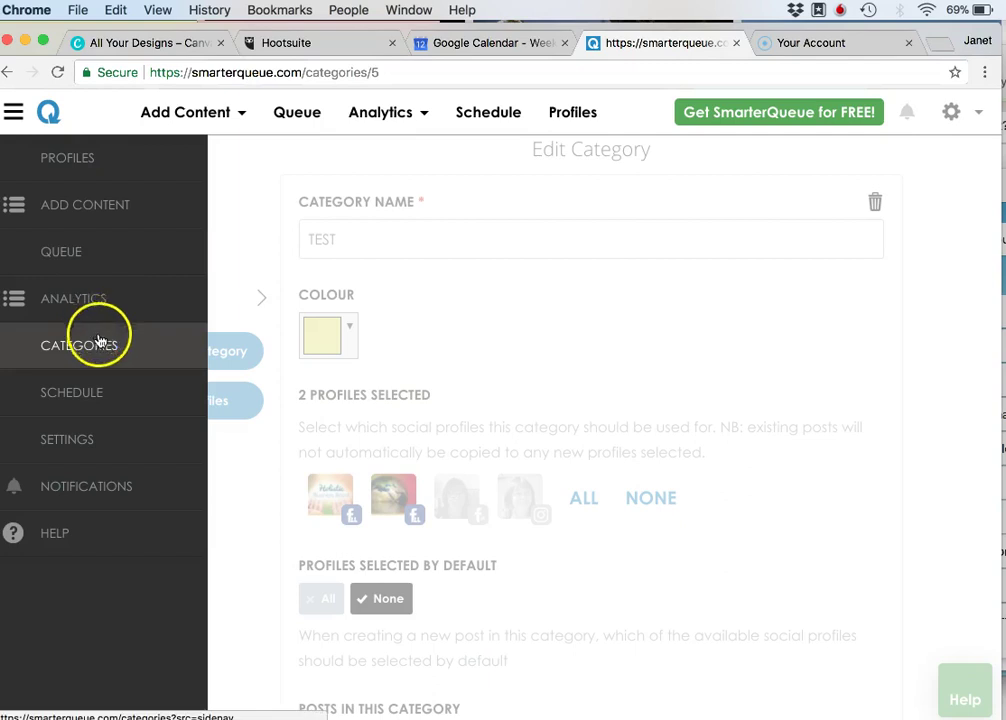
{"action": "left_click", "coordinate": [504, 117]}
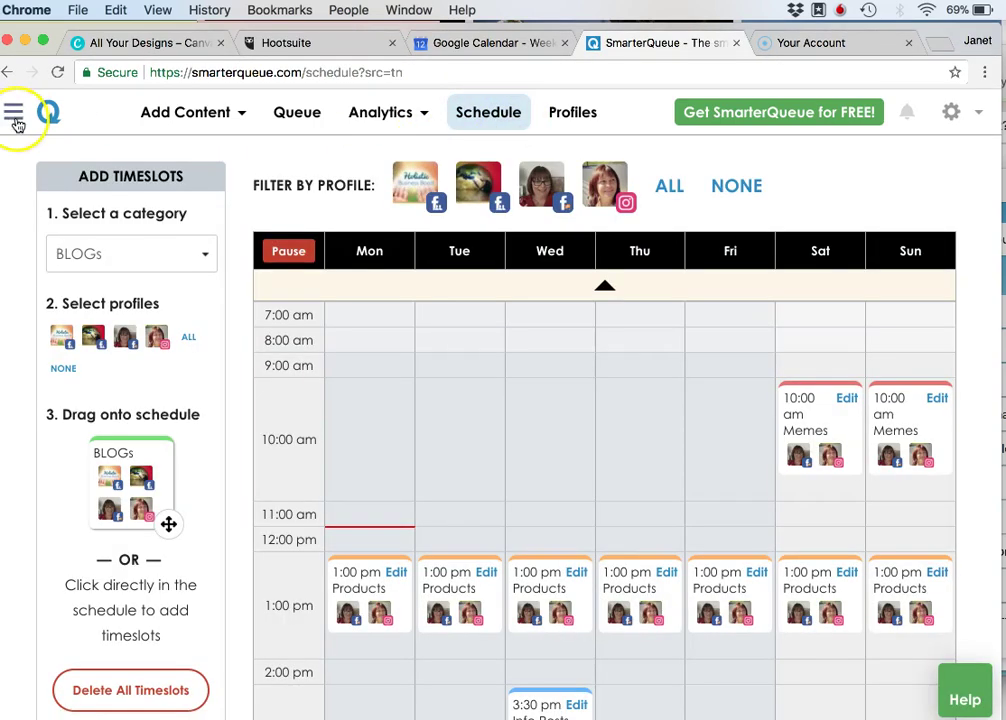
Examine the weekly schedule's timeslots from the early morning through the weekend Memes and daily 1:00 pm Products slots.
{"action": "left_click", "coordinate": [15, 118]}
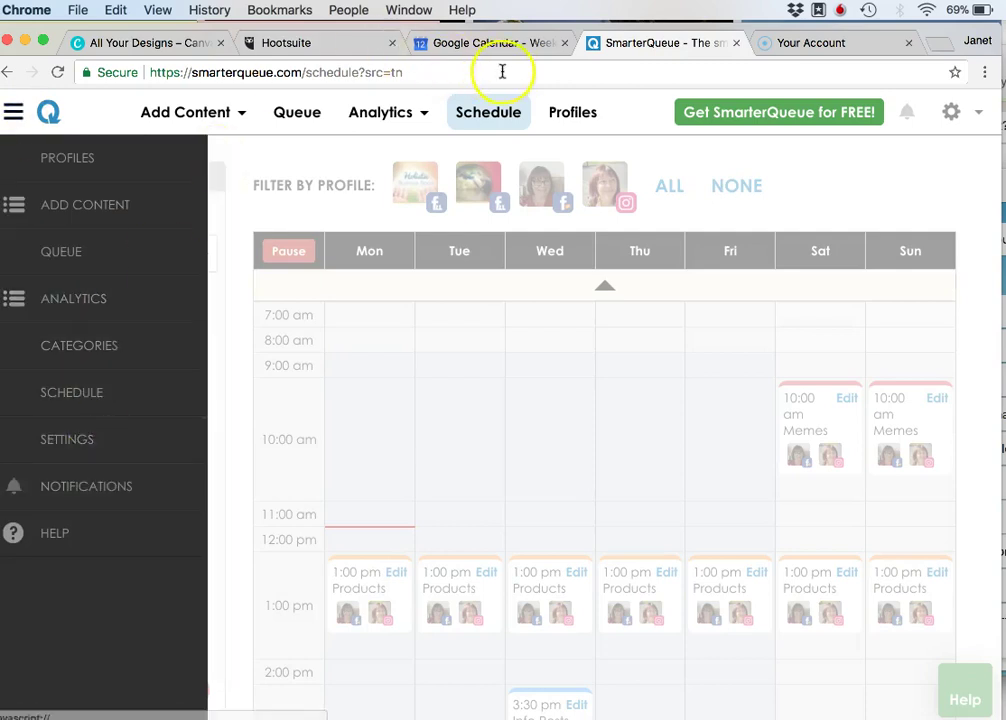
{"action": "left_click", "coordinate": [490, 115]}
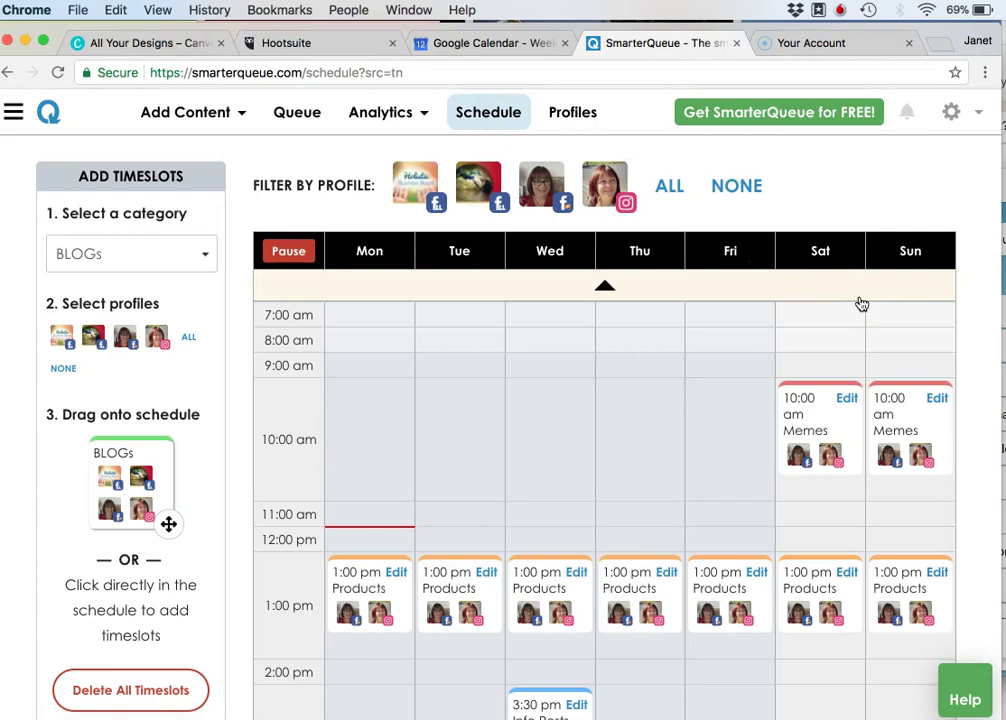
{"action": "scroll", "coordinate": [861, 304], "scroll_direction": "down", "scroll_amount": 2}
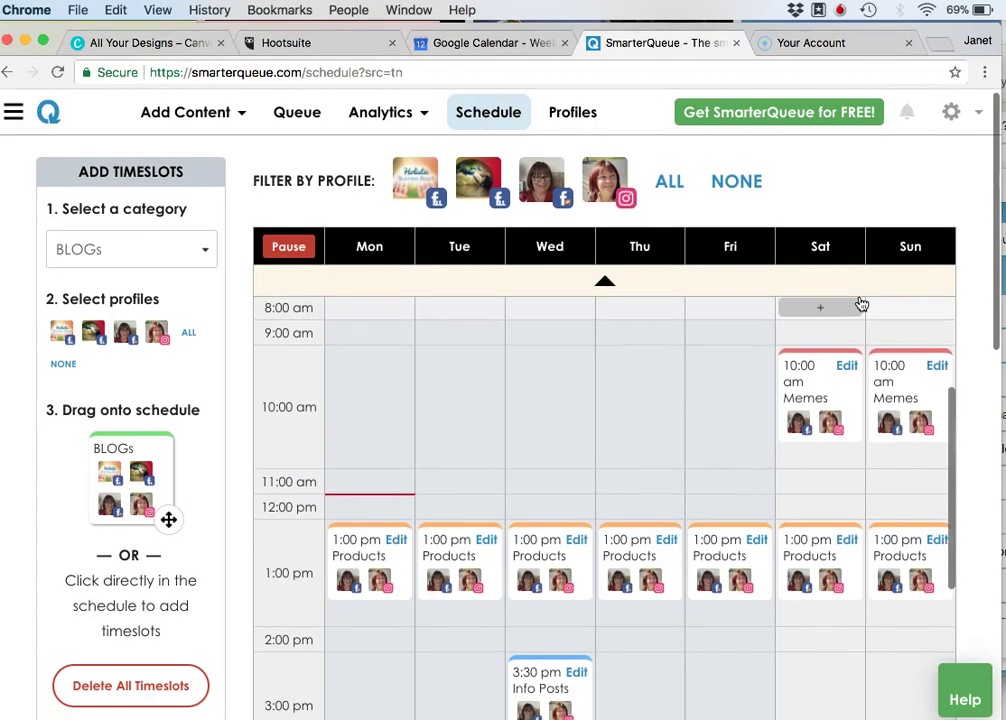
{"action": "left_click", "coordinate": [889, 187]}
{"action": "left_click", "coordinate": [733, 340]}
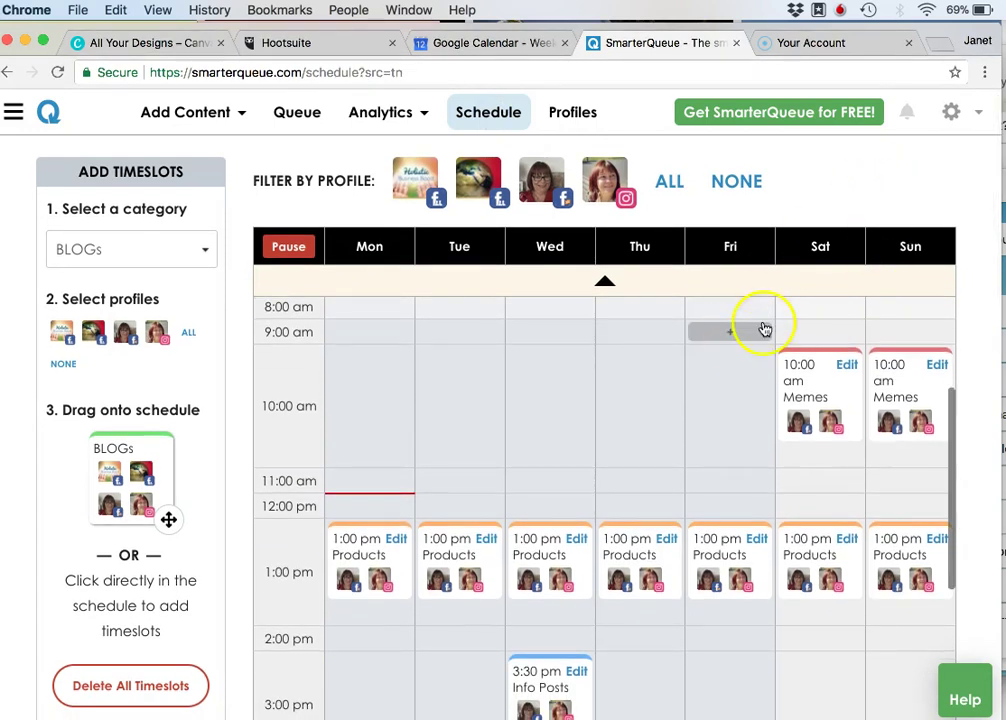
{"action": "scroll", "coordinate": [965, 352], "scroll_direction": "down", "scroll_amount": 1}
{"action": "scroll", "coordinate": [965, 355], "scroll_direction": "down", "scroll_amount": 1}
{"action": "scroll", "coordinate": [965, 355], "scroll_direction": "up", "scroll_amount": 1}
{"action": "scroll", "coordinate": [714, 344], "scroll_direction": "up", "scroll_amount": 3}
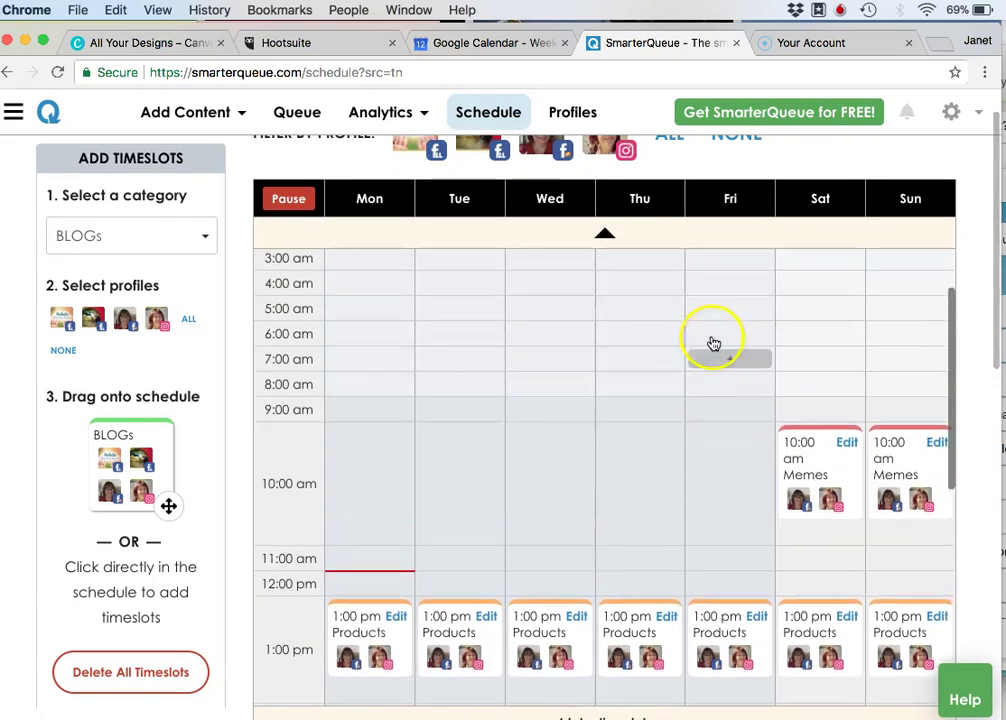
{"action": "scroll", "coordinate": [722, 320], "scroll_direction": "up", "scroll_amount": 2}
{"action": "scroll", "coordinate": [728, 305], "scroll_direction": "down", "scroll_amount": 4}
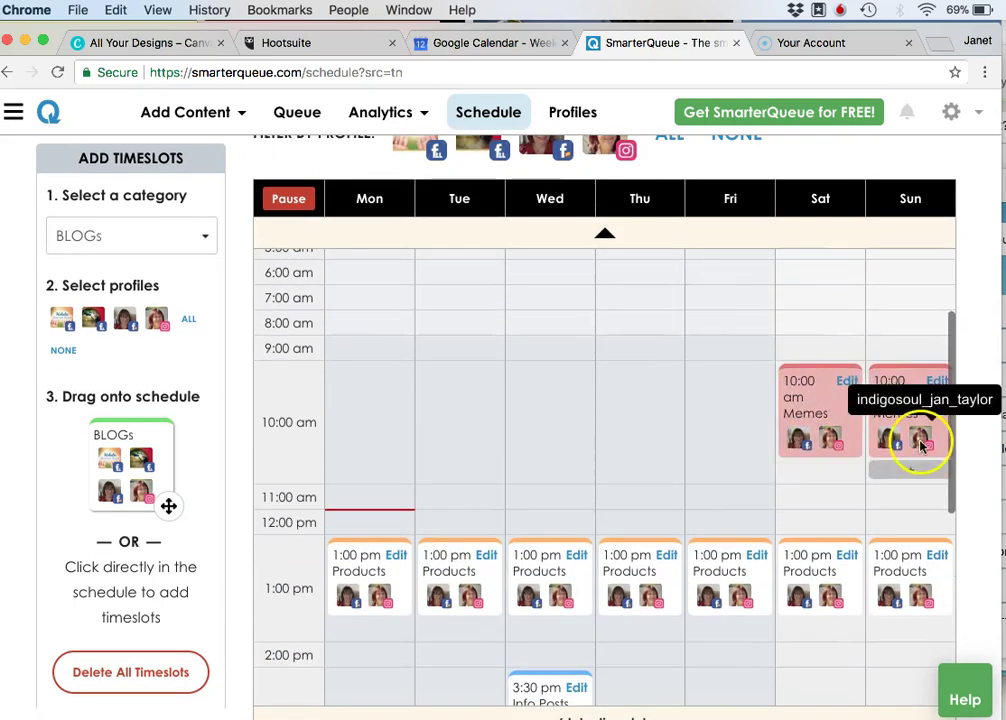
{"action": "scroll", "coordinate": [908, 370], "scroll_direction": "down", "scroll_amount": 3}
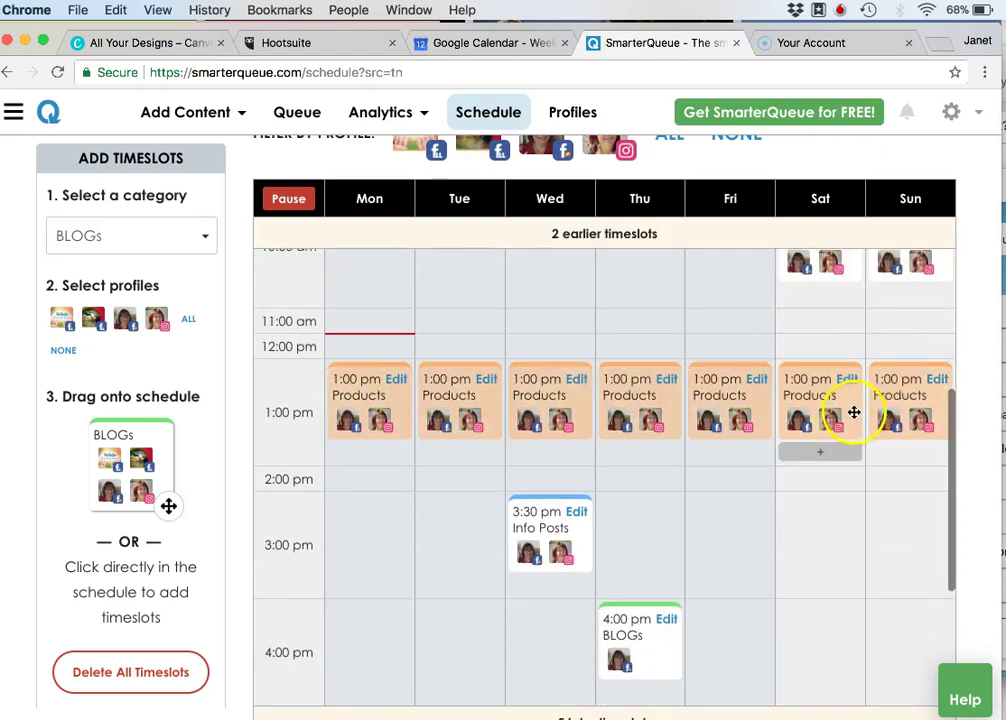
{"action": "scroll", "coordinate": [886, 418], "scroll_direction": "down", "scroll_amount": 2}
Move the Wednesday 3:30 pm Info Posts timeslot to Monday at 4:00 pm in the schedule.
{"action": "left_click", "coordinate": [511, 395]}
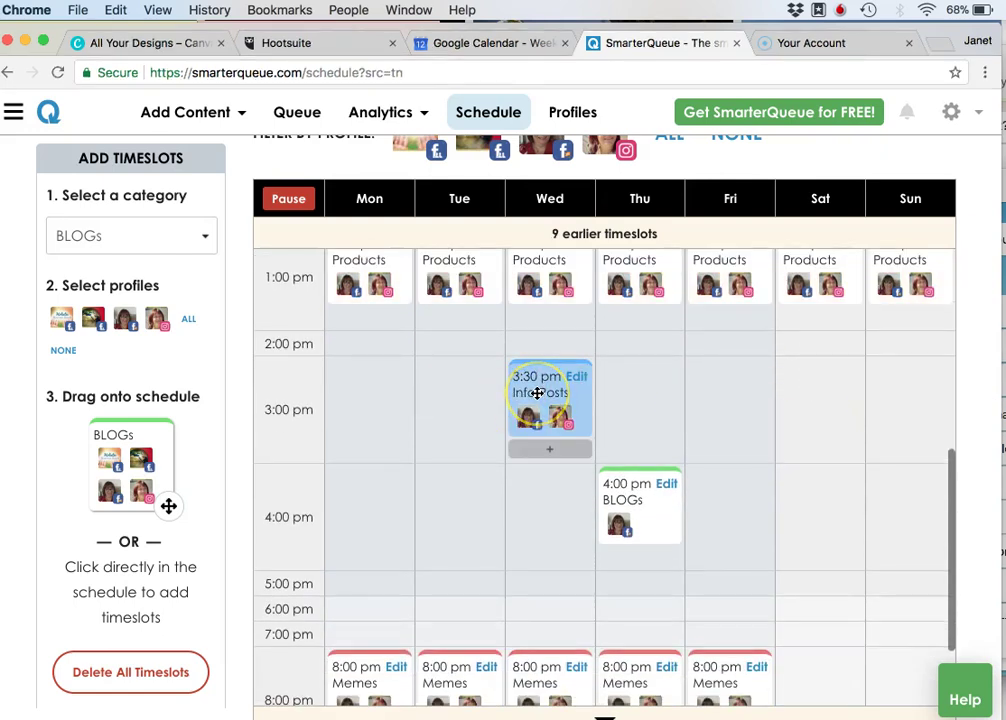
{"action": "left_click", "coordinate": [703, 388]}
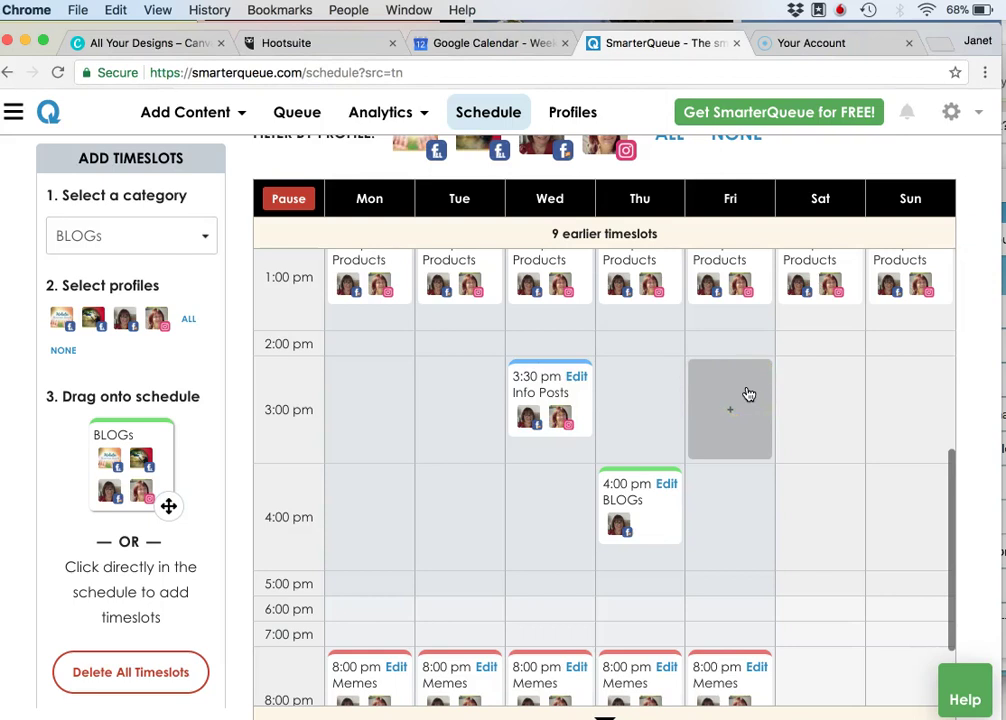
{"action": "left_click", "coordinate": [582, 392]}
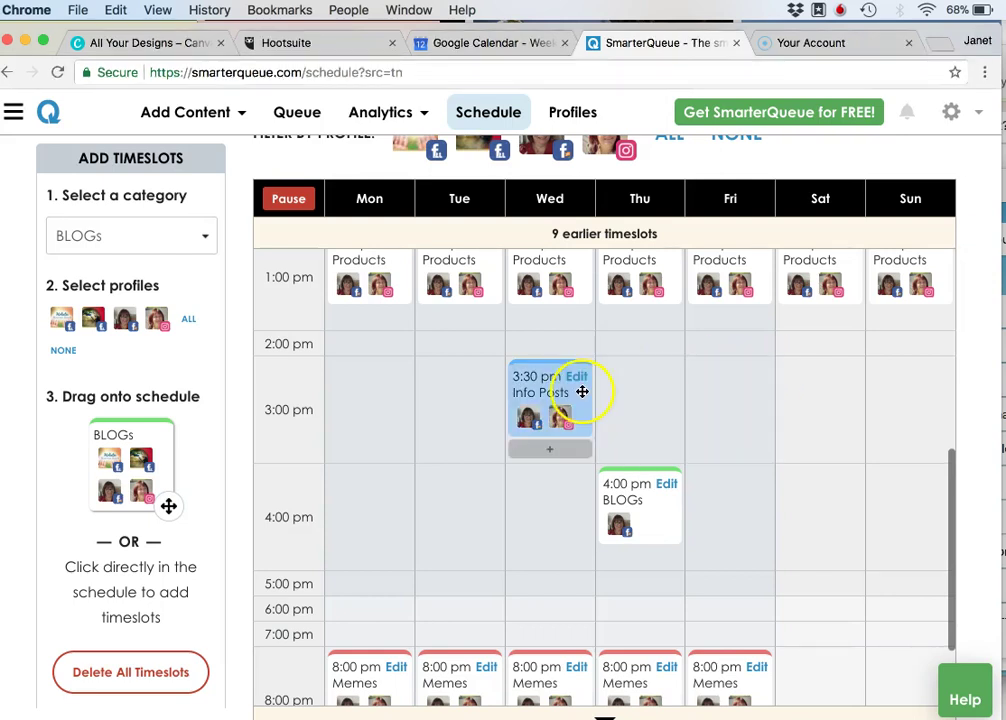
{"action": "left_click_drag", "start_coordinate": [582, 392], "coordinate": [377, 466]}
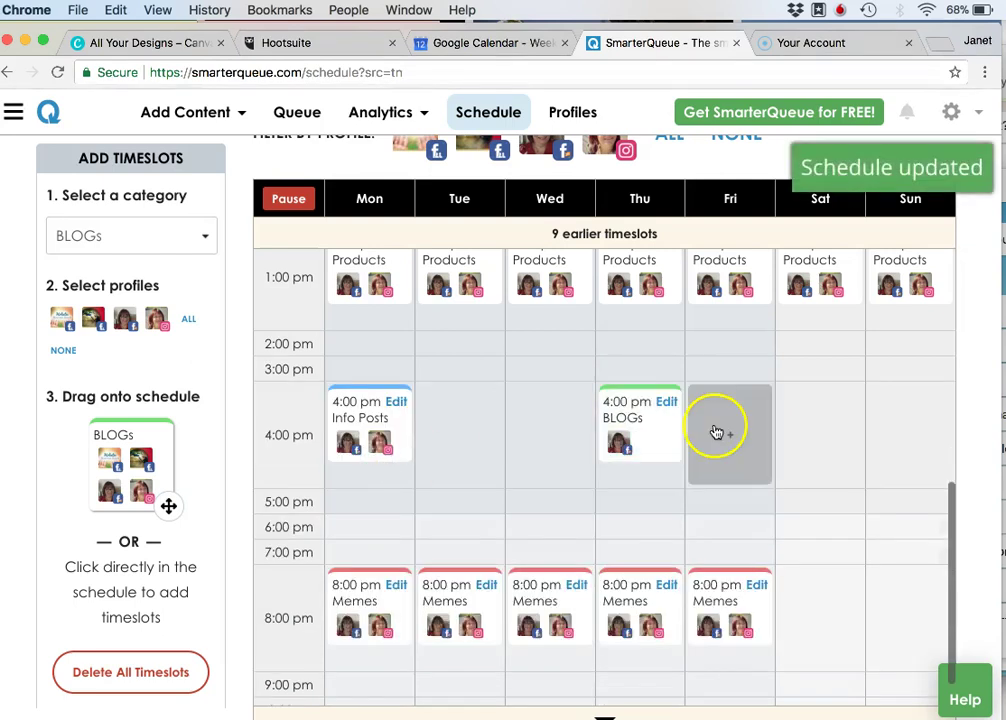
Check the week's afternoon and evening timeslots and the profiles offered for new timeslots in the TEST category.
{"action": "scroll", "coordinate": [860, 381], "scroll_direction": "up", "scroll_amount": 2}
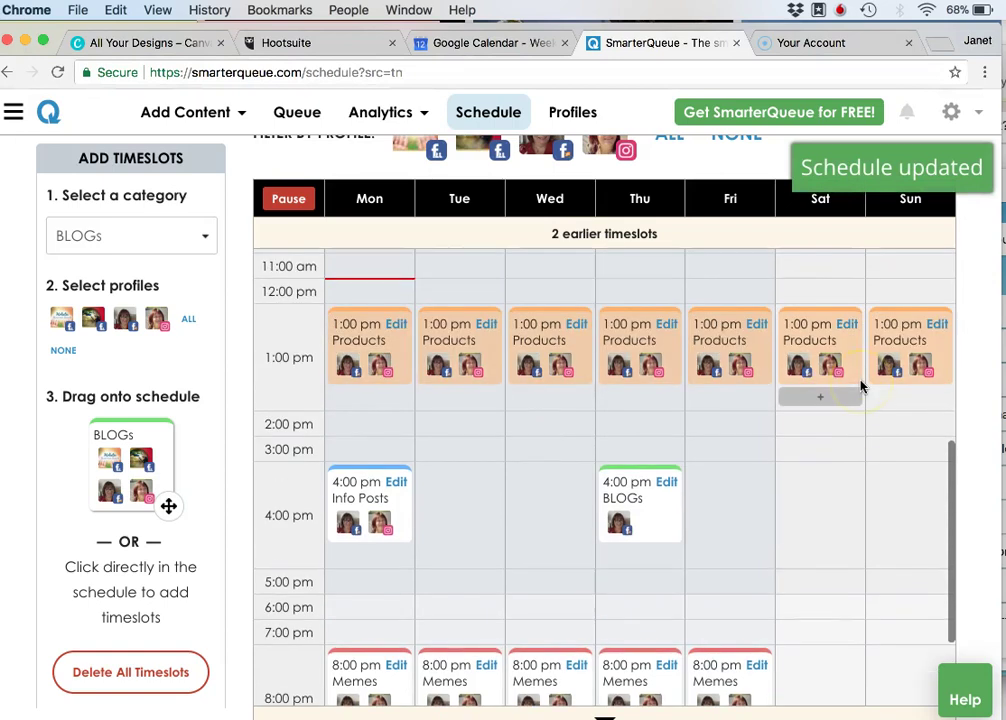
{"action": "scroll", "coordinate": [656, 516], "scroll_direction": "down", "scroll_amount": 1}
{"action": "scroll", "coordinate": [772, 480], "scroll_direction": "down", "scroll_amount": 2}
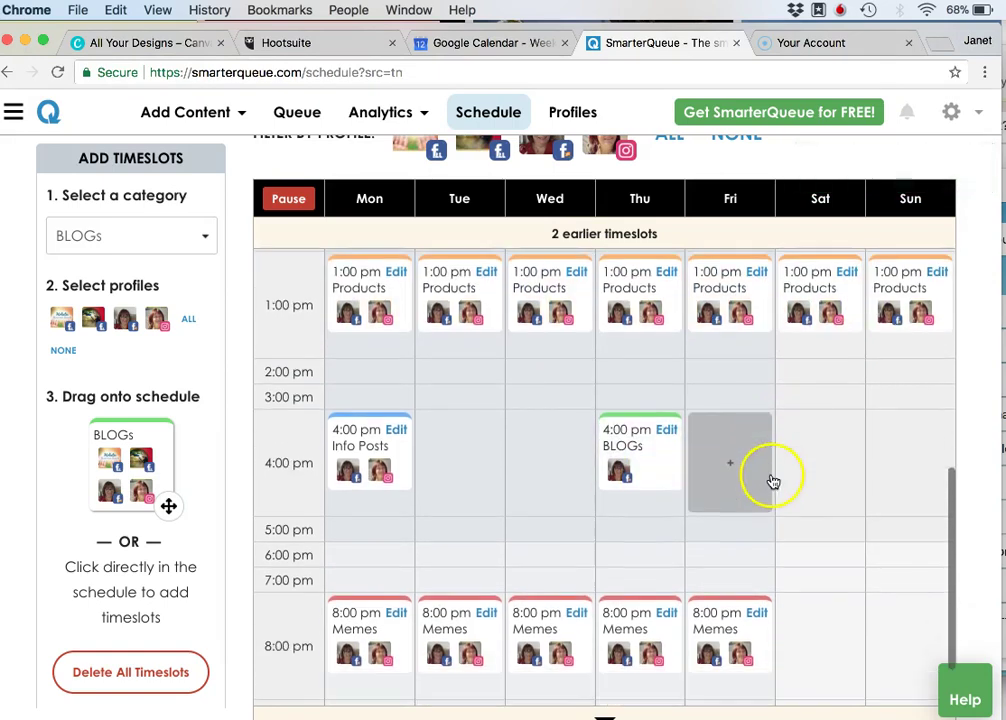
{"action": "scroll", "coordinate": [876, 411], "scroll_direction": "down", "scroll_amount": 3}
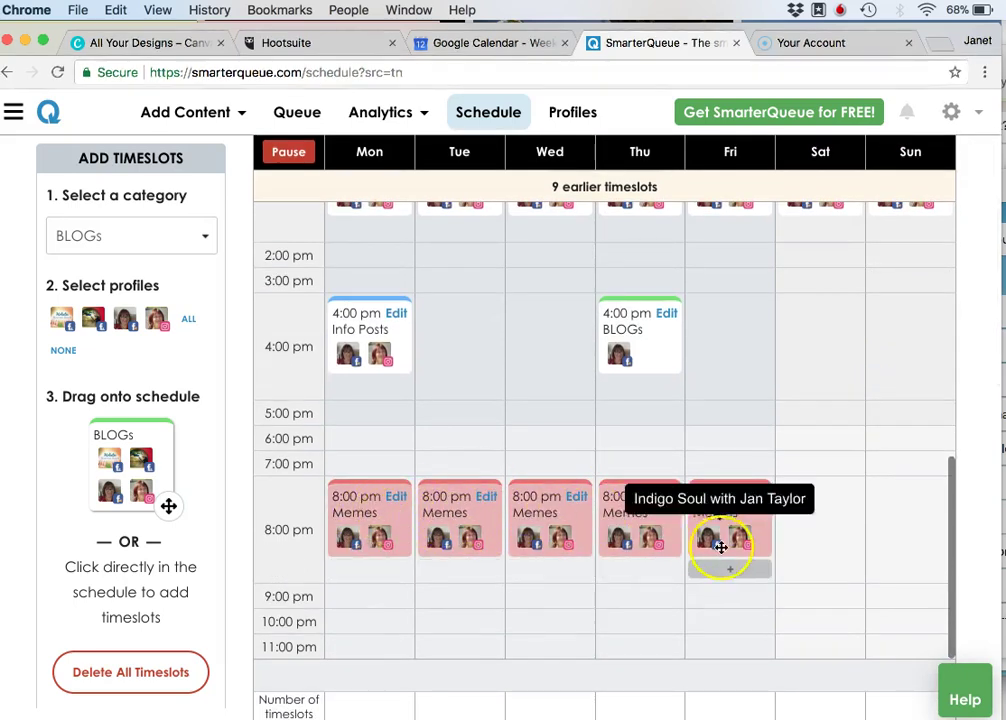
{"action": "scroll", "coordinate": [838, 452], "scroll_direction": "up", "scroll_amount": 10}
{"action": "scroll", "coordinate": [840, 453], "scroll_direction": "down", "scroll_amount": 10}
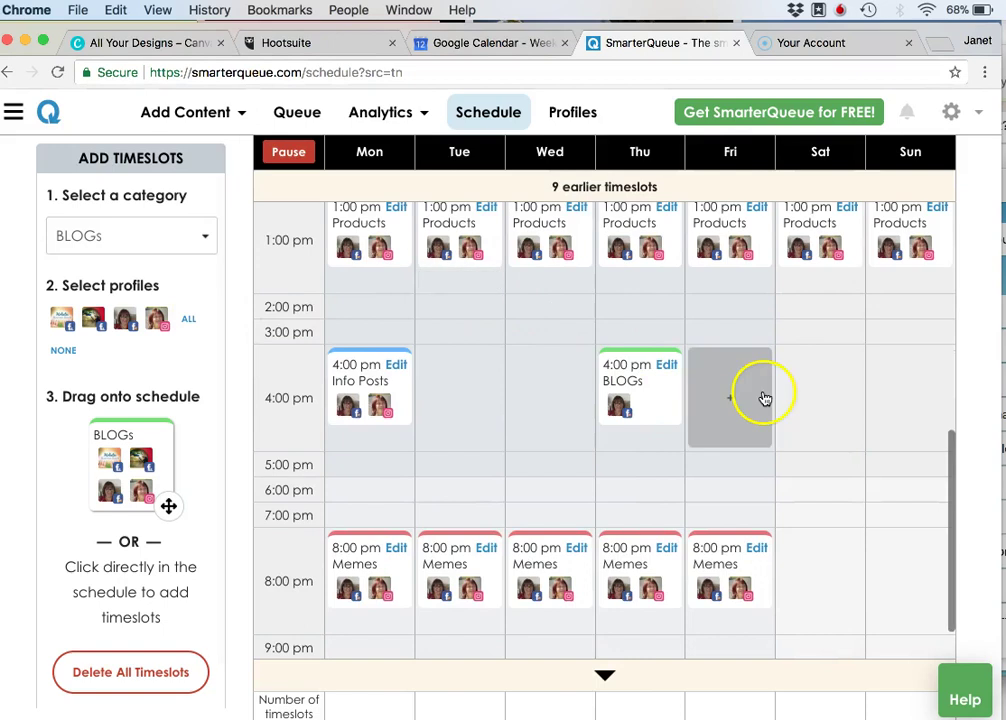
{"action": "left_click", "coordinate": [148, 240]}
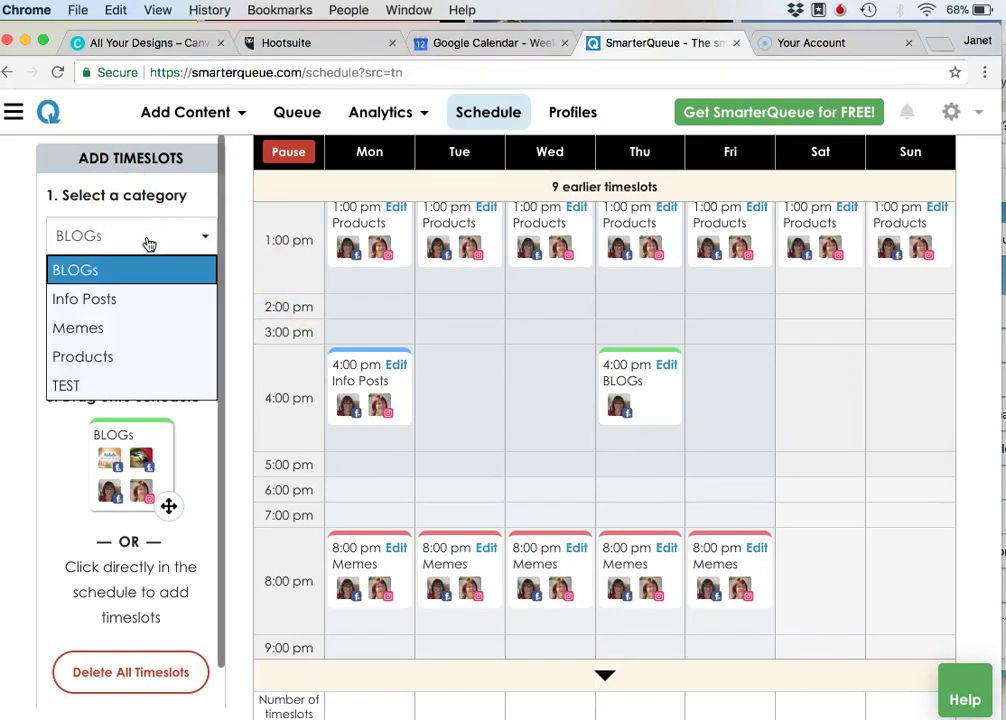
{"action": "left_click", "coordinate": [139, 385]}
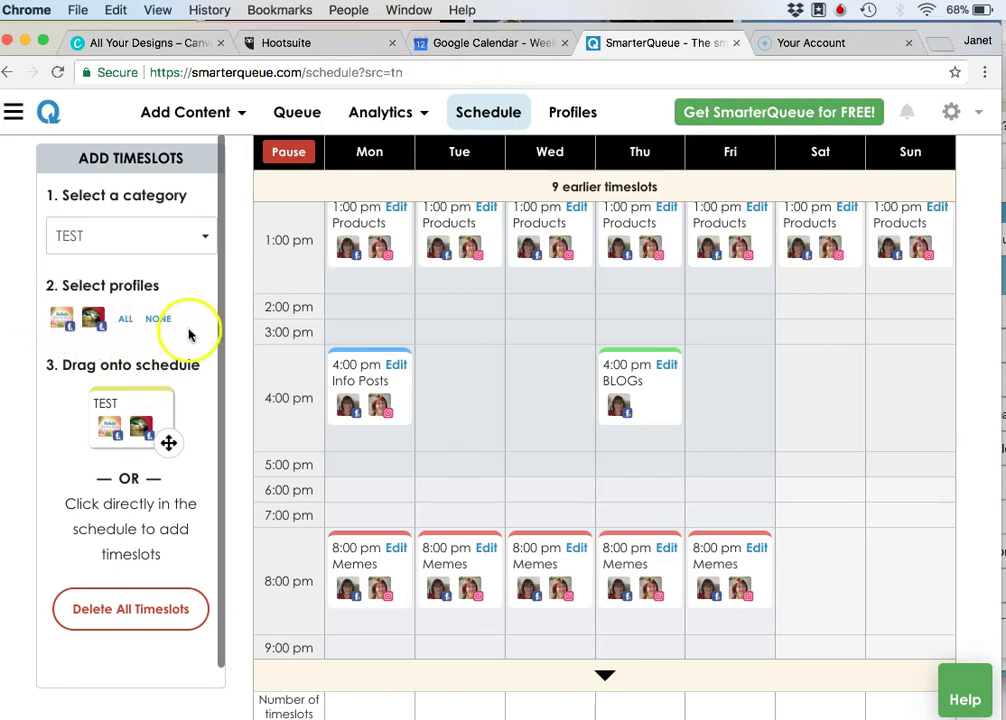
{"action": "scroll", "coordinate": [190, 336], "scroll_direction": "up", "scroll_amount": 2}
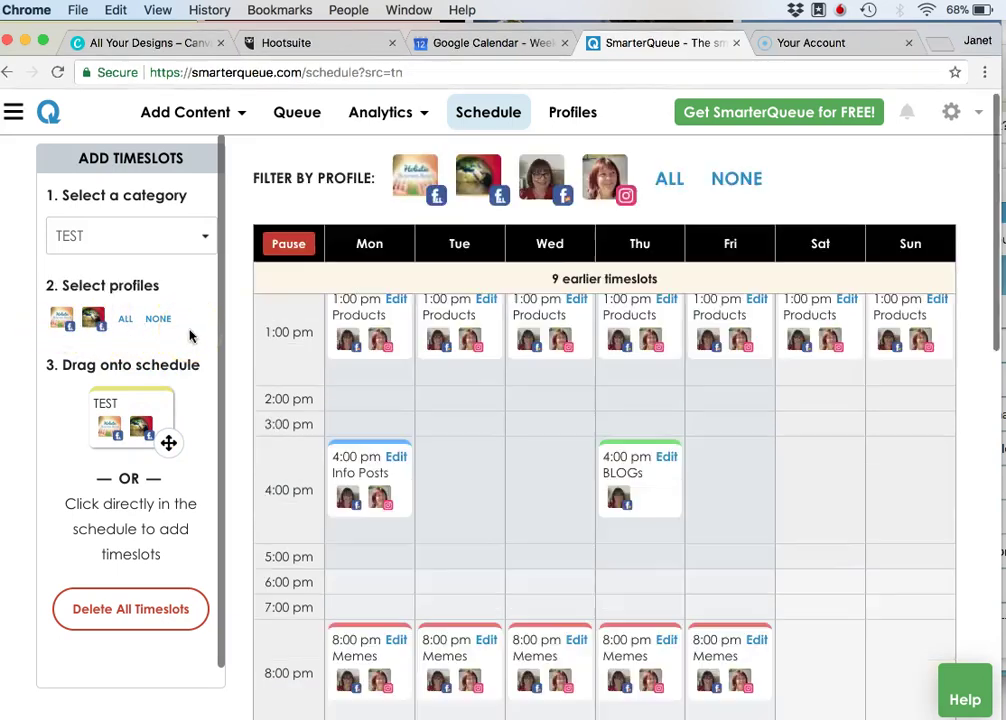
Open the category settings and go to the selected profiles of the BLOGs category.
{"action": "left_click", "coordinate": [14, 117]}
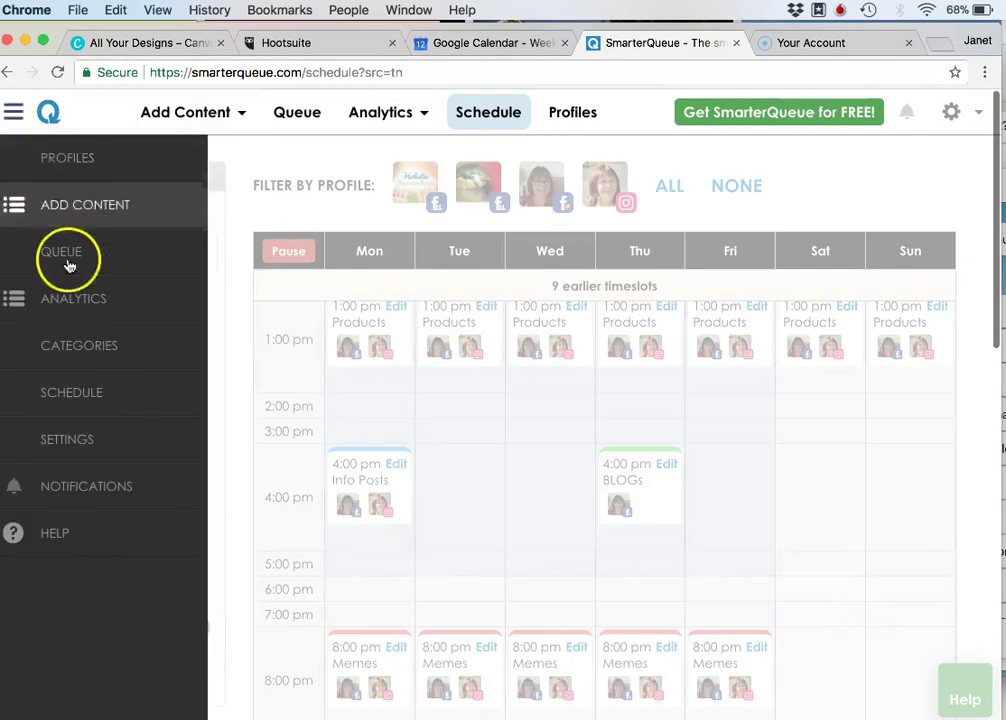
{"action": "left_click", "coordinate": [114, 344]}
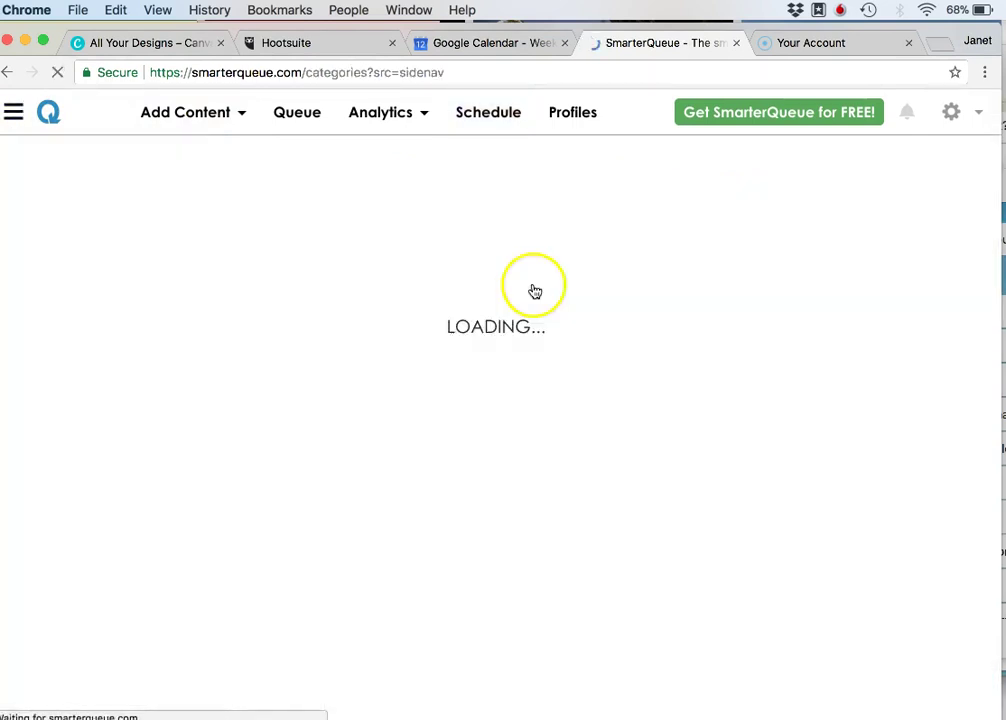
{"action": "scroll", "coordinate": [640, 336], "scroll_direction": "down", "scroll_amount": 2}
{"action": "scroll", "coordinate": [642, 336], "scroll_direction": "down", "scroll_amount": 2}
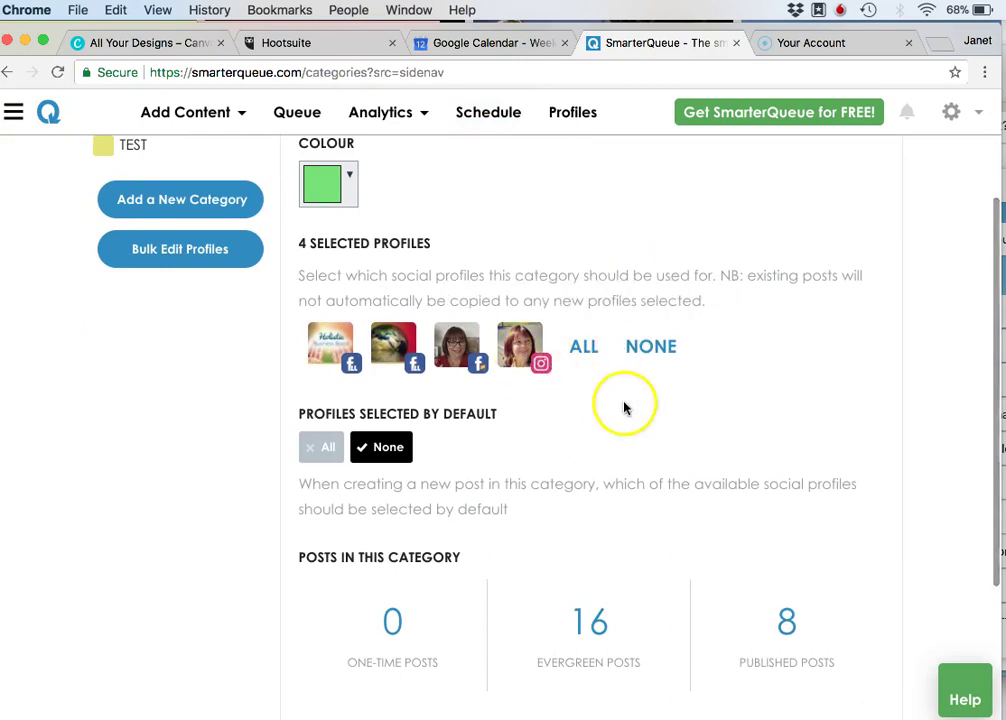
{"action": "left_click", "coordinate": [527, 355]}
{"action": "left_click", "coordinate": [465, 362]}
{"action": "scroll", "coordinate": [647, 377], "scroll_direction": "down", "scroll_amount": 4}
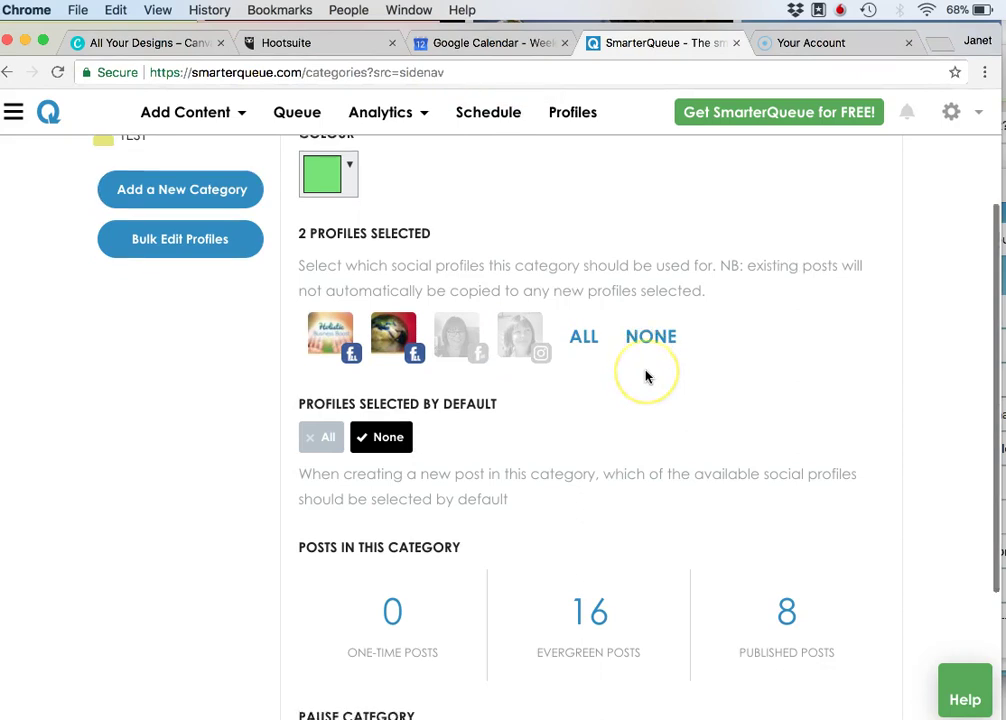
{"action": "scroll", "coordinate": [647, 377], "scroll_direction": "up", "scroll_amount": 5}
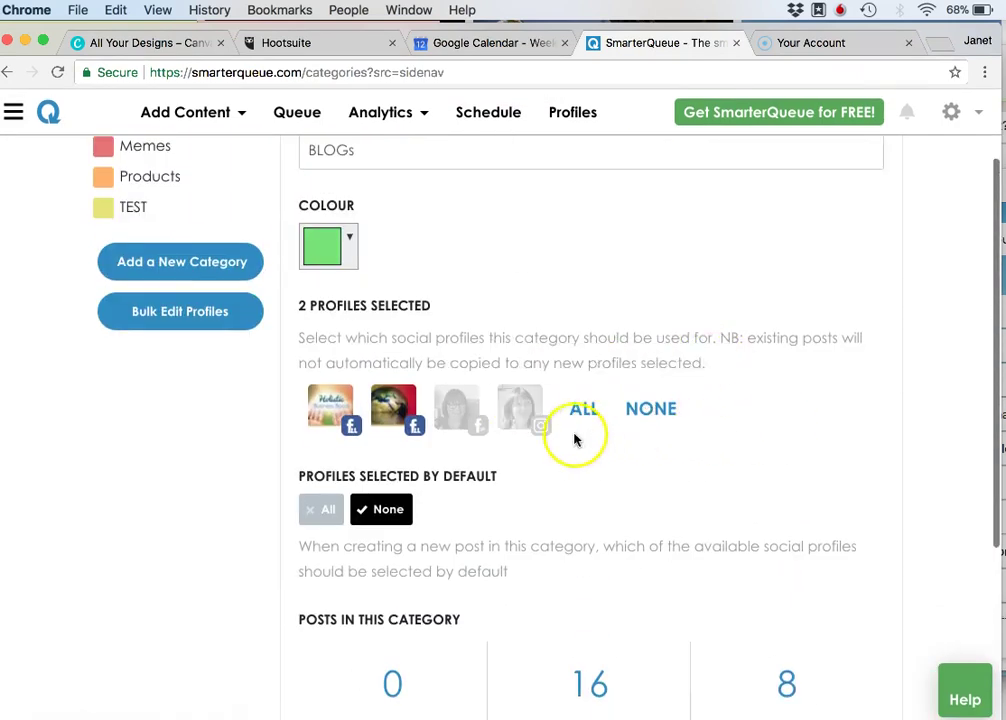
{"action": "left_click", "coordinate": [458, 405]}
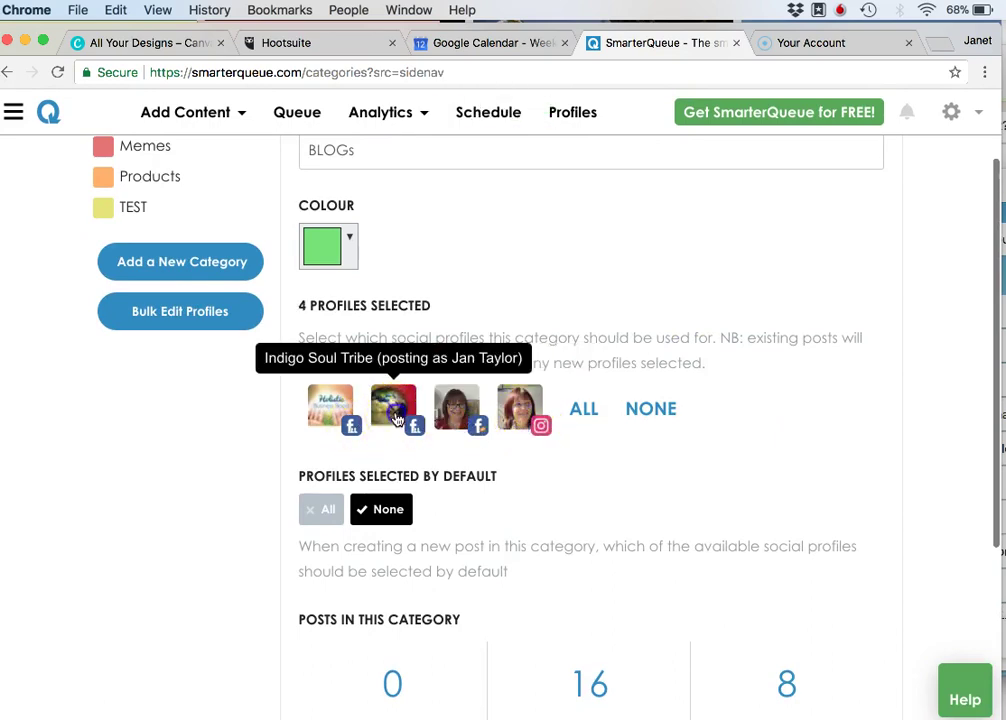
Limit the BLOGs category to the Facebook page and Instagram profile by deselecting the two Facebook group profiles.
{"action": "left_click", "coordinate": [396, 418]}
{"action": "left_click", "coordinate": [332, 406]}
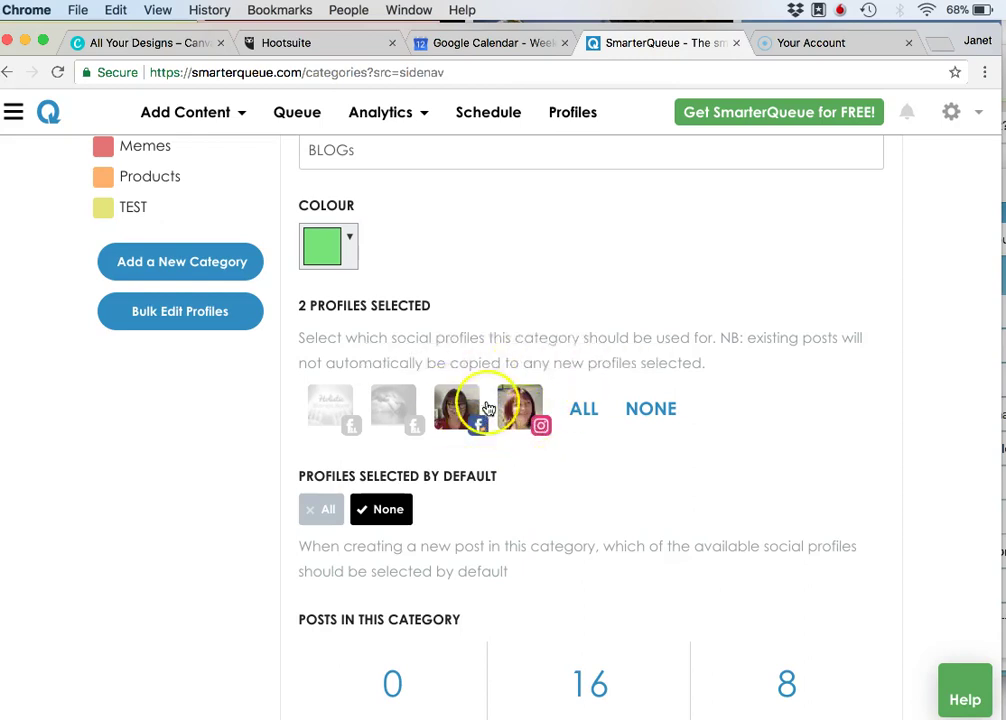
{"action": "scroll", "coordinate": [616, 283], "scroll_direction": "up", "scroll_amount": 3}
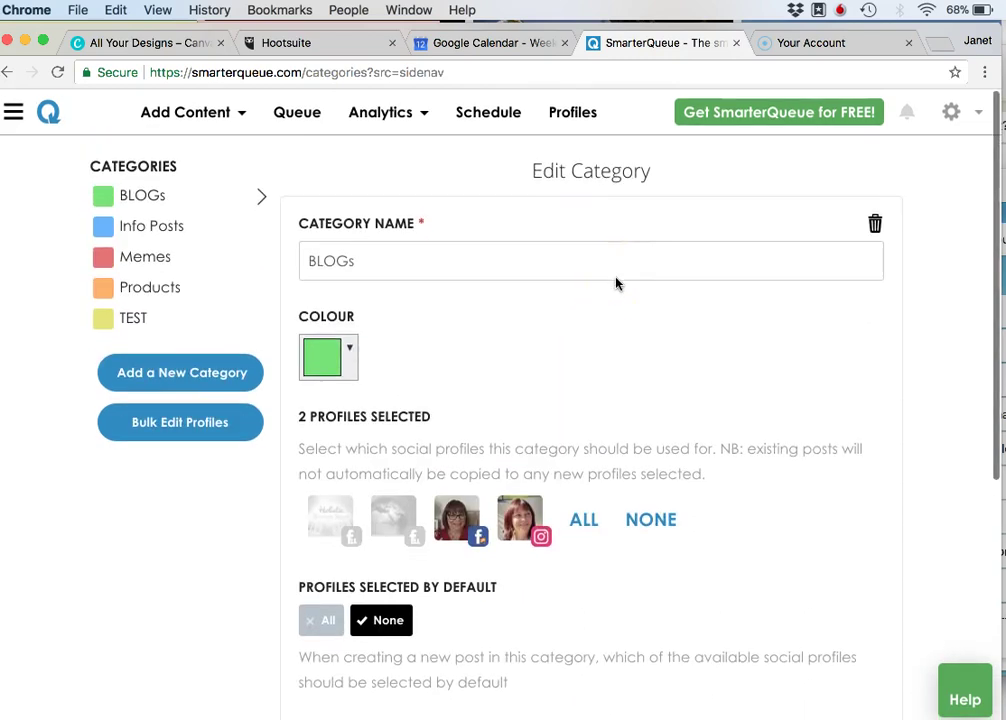
{"action": "scroll", "coordinate": [616, 283], "scroll_direction": "down", "scroll_amount": 2}
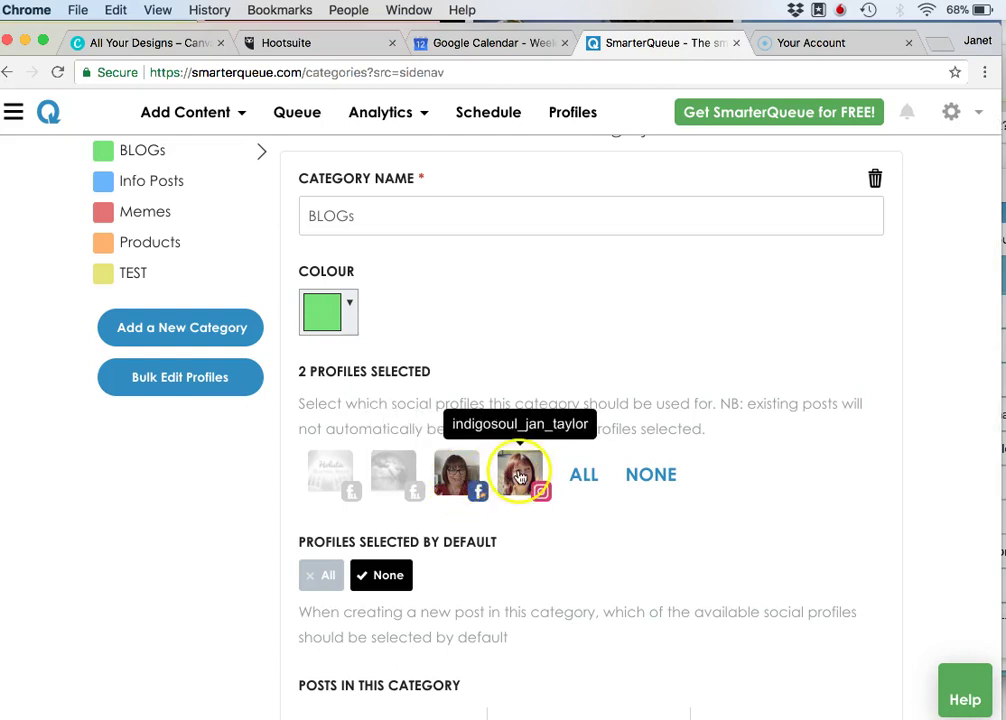
{"action": "scroll", "coordinate": [512, 341], "scroll_direction": "up", "scroll_amount": 2}
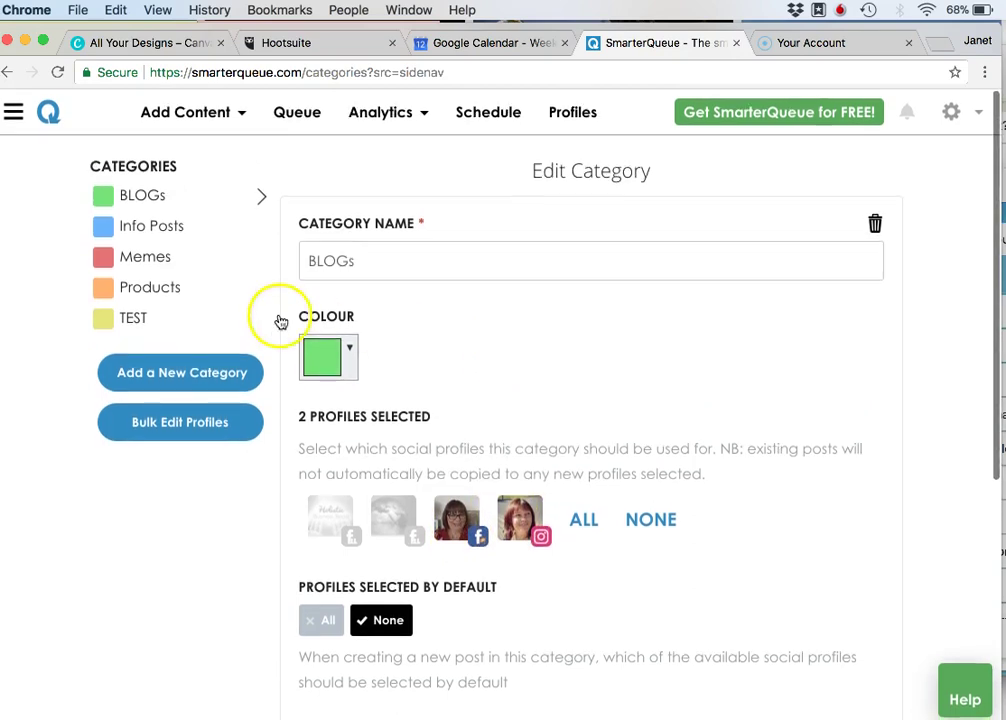
Return to the schedule, choose TEST as the category for new timeslots and leave both its Facebook group profiles deselected.
{"action": "left_click", "coordinate": [477, 117]}
{"action": "scroll", "coordinate": [748, 391], "scroll_direction": "down", "scroll_amount": 5}
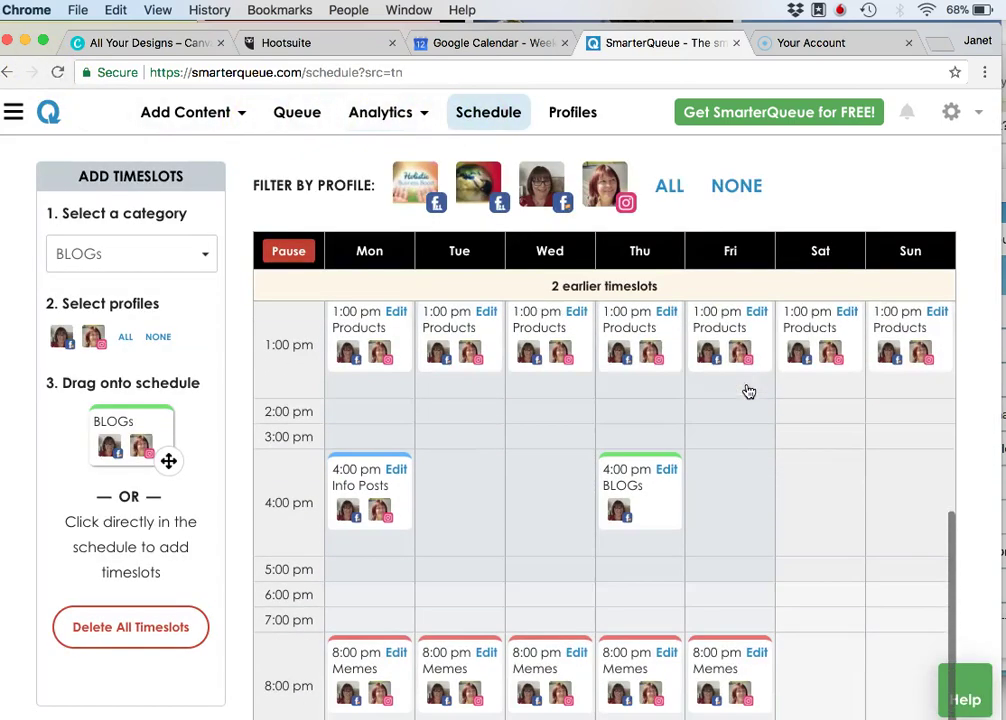
{"action": "left_click", "coordinate": [162, 245]}
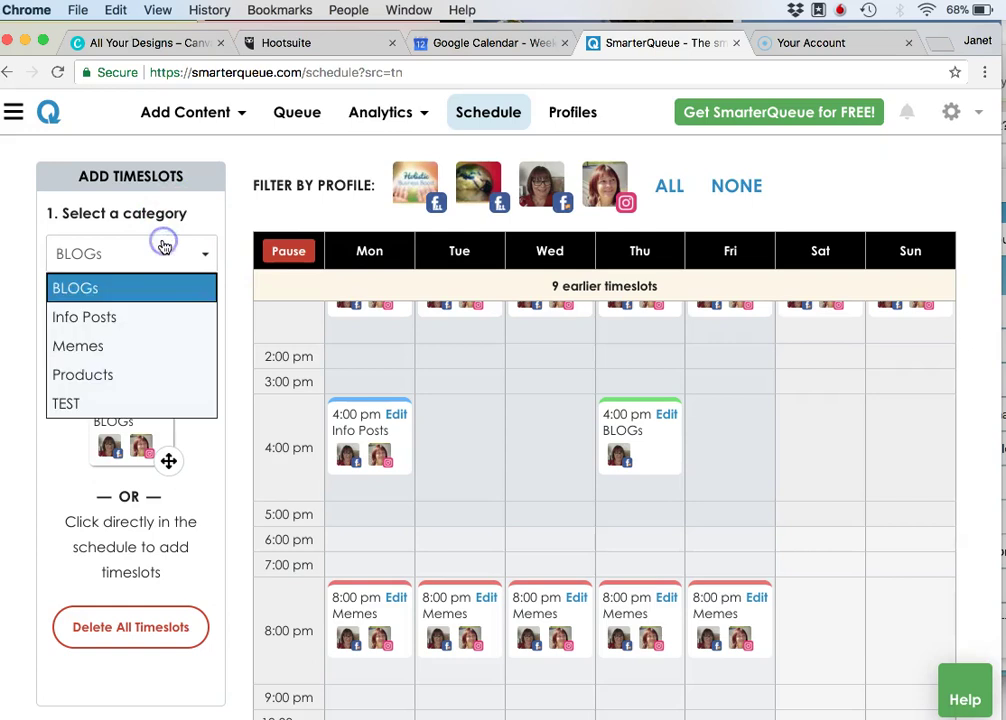
{"action": "left_click", "coordinate": [155, 403]}
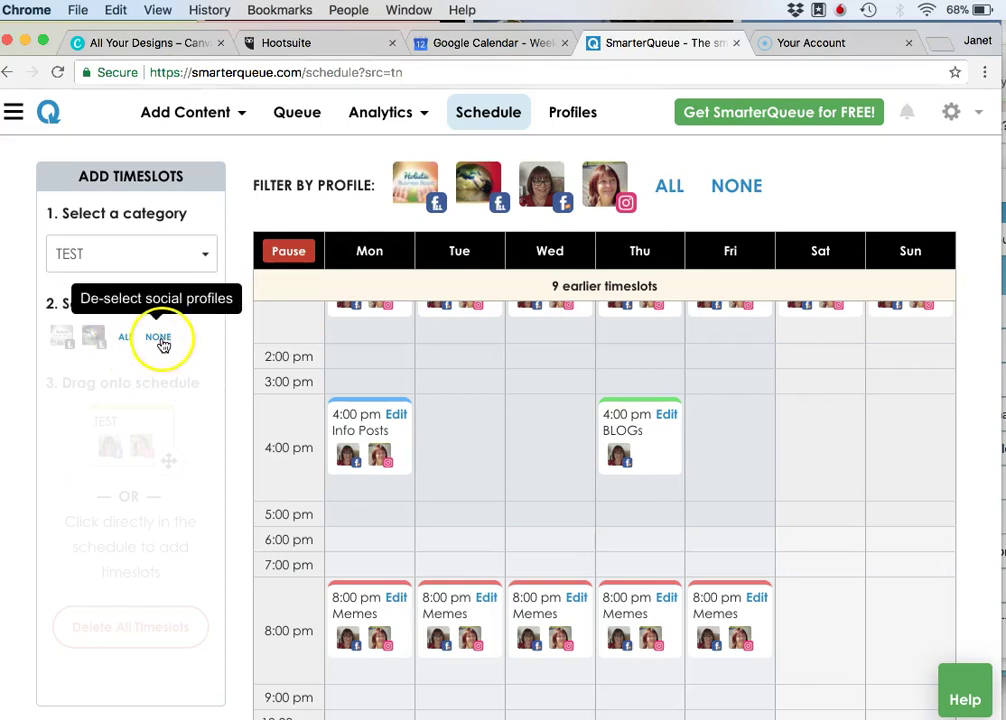
{"action": "left_click", "coordinate": [65, 338]}
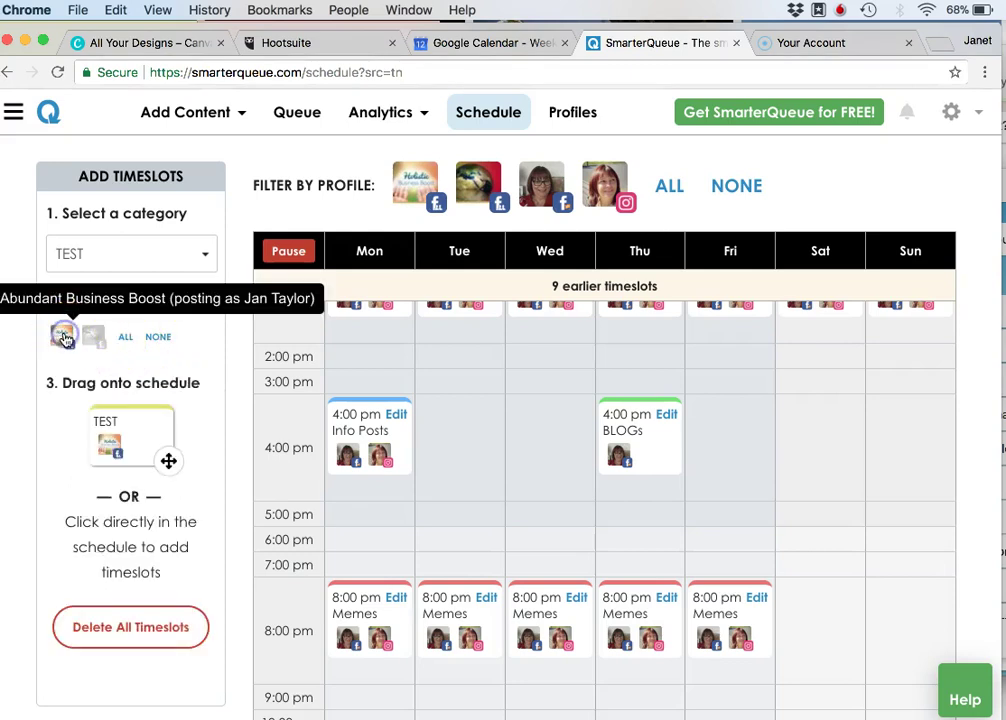
{"action": "left_click", "coordinate": [64, 337]}
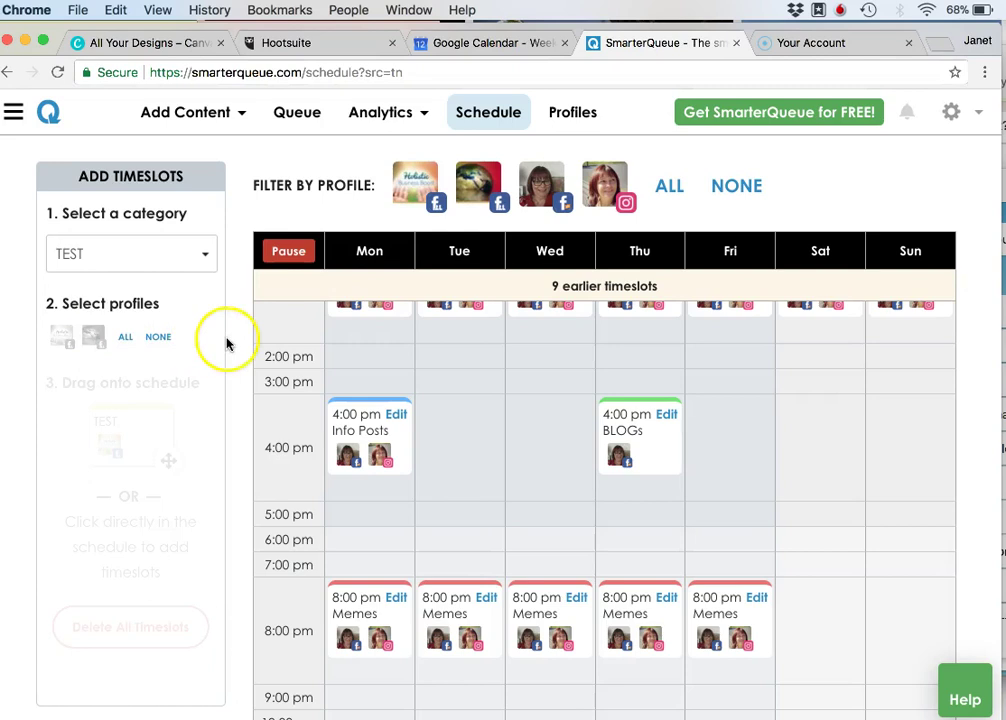
{"action": "scroll", "coordinate": [230, 348], "scroll_direction": "down", "scroll_amount": 1}
{"action": "scroll", "coordinate": [231, 348], "scroll_direction": "down", "scroll_amount": 2}
{"action": "scroll", "coordinate": [245, 300], "scroll_direction": "up", "scroll_amount": 3}
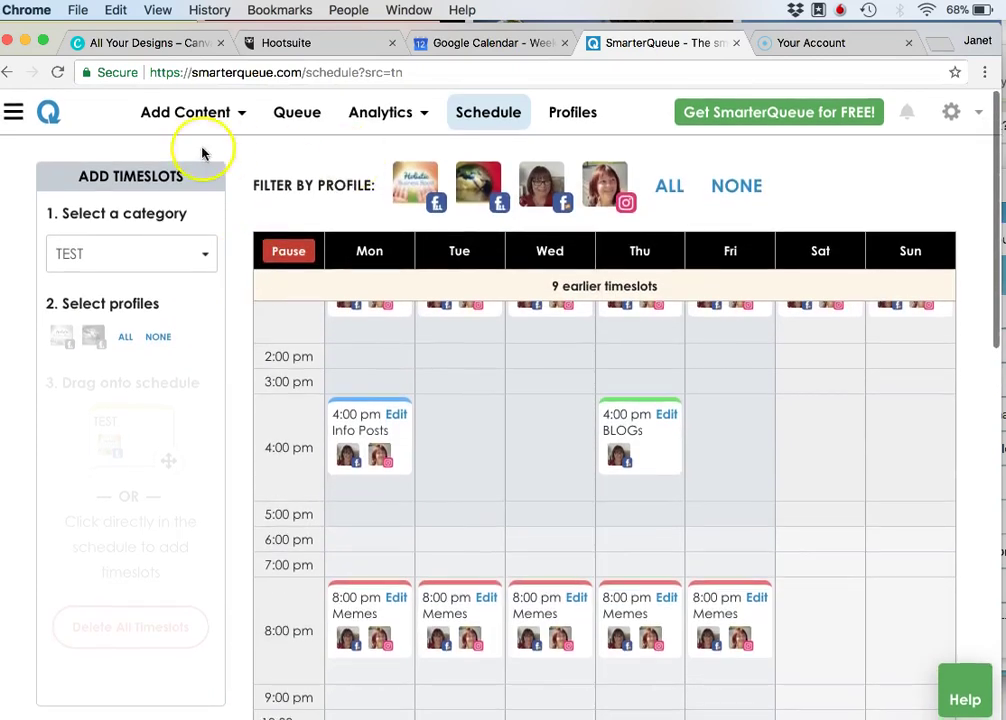
Reopen the category settings and check which profiles are selected for the BLOGs category.
{"action": "left_click", "coordinate": [22, 117]}
{"action": "left_click", "coordinate": [107, 352]}
{"action": "scroll", "coordinate": [743, 490], "scroll_direction": "down", "scroll_amount": 3}
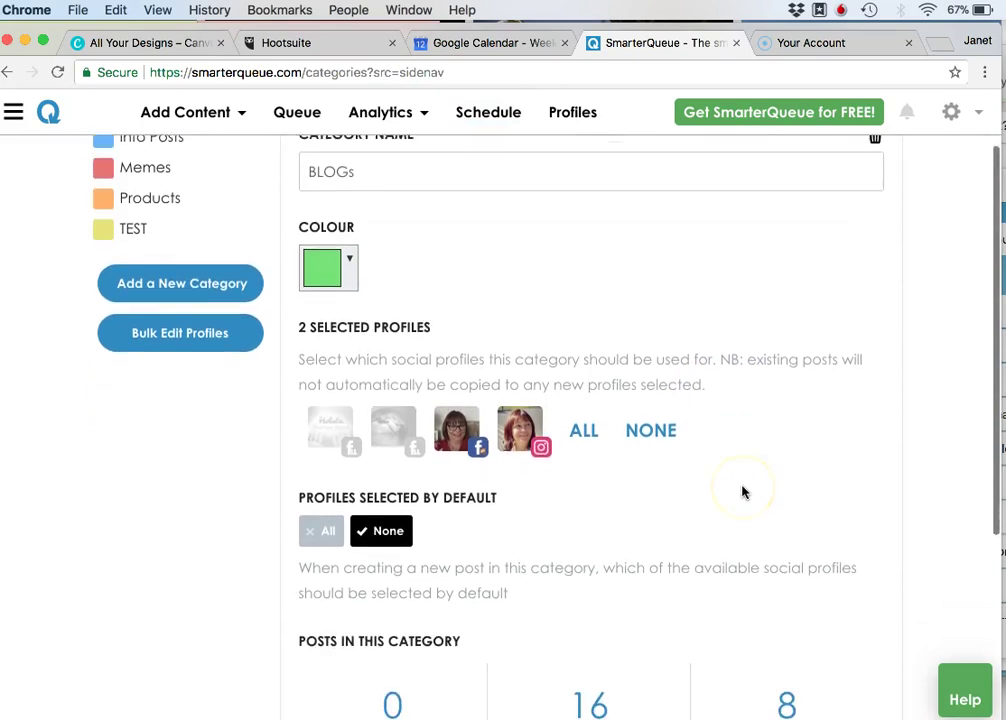
Review the BLOGs category's selected profiles, default profile option and post counts.
{"action": "scroll", "coordinate": [743, 490], "scroll_direction": "down", "scroll_amount": 5}
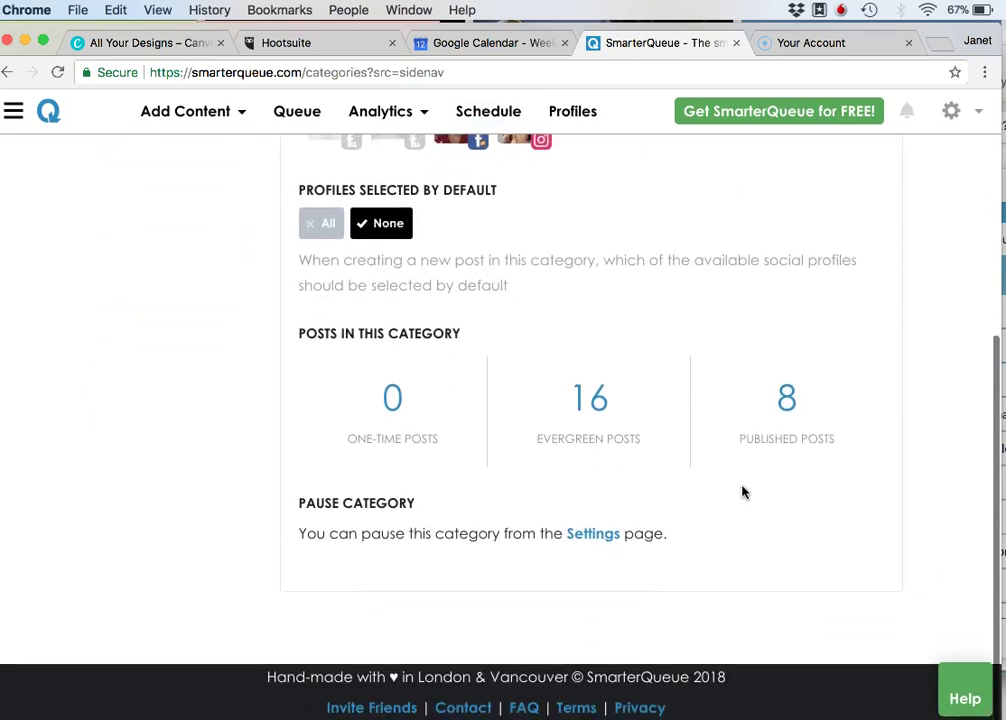
{"action": "scroll", "coordinate": [743, 491], "scroll_direction": "up", "scroll_amount": 8}
{"action": "left_click", "coordinate": [761, 396]}
{"action": "scroll", "coordinate": [761, 396], "scroll_direction": "down", "scroll_amount": 4}
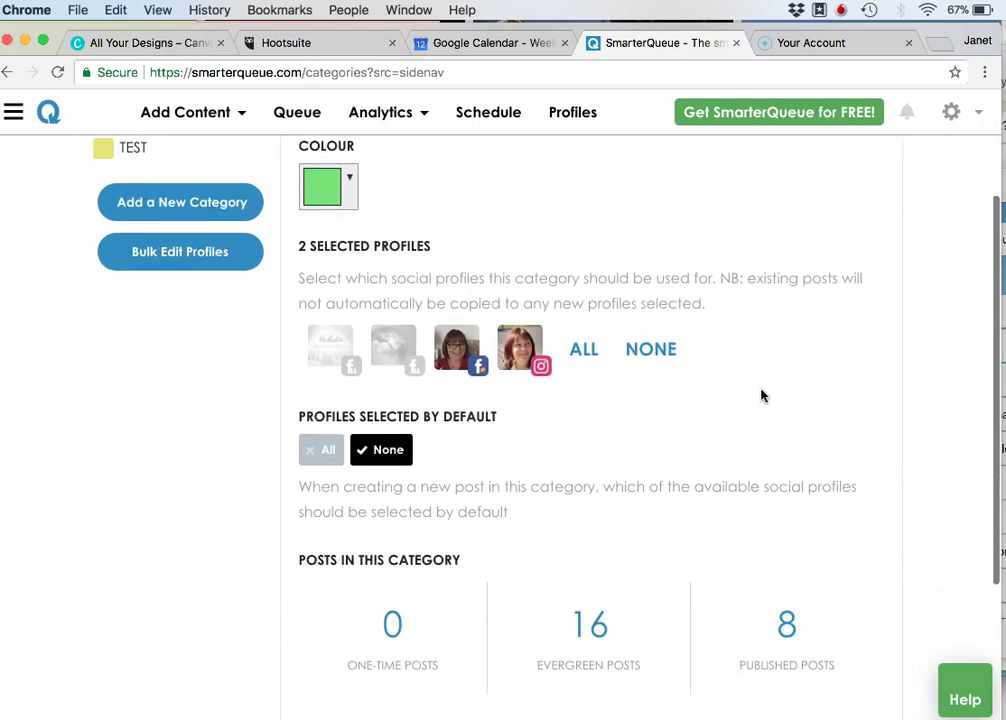
{"action": "scroll", "coordinate": [761, 393], "scroll_direction": "down", "scroll_amount": 1}
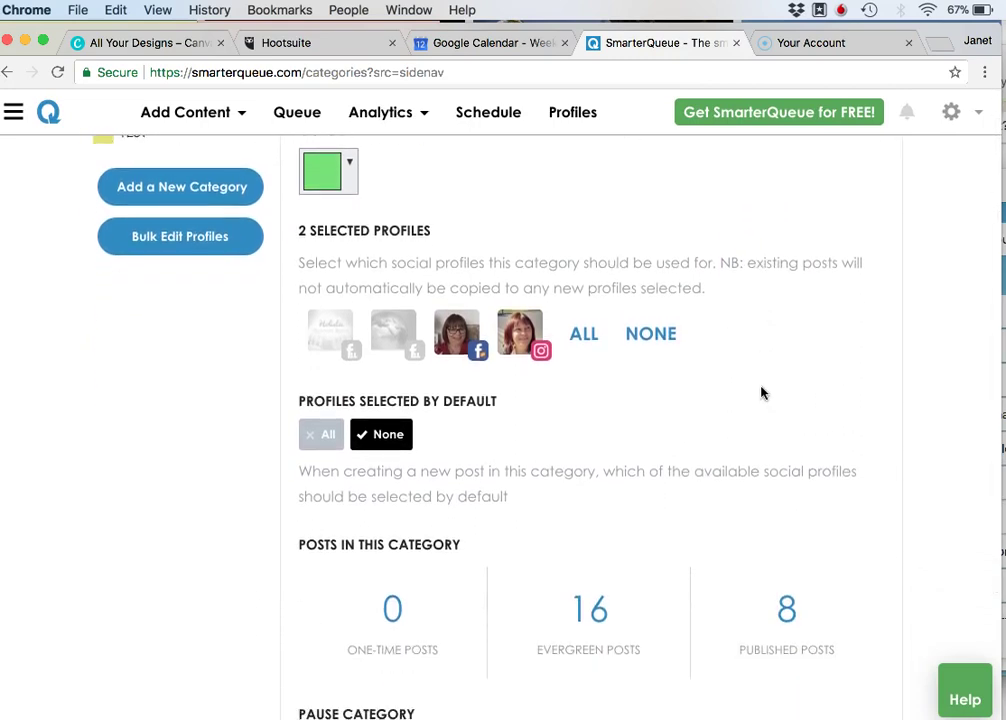
{"action": "scroll", "coordinate": [761, 393], "scroll_direction": "down", "scroll_amount": 1}
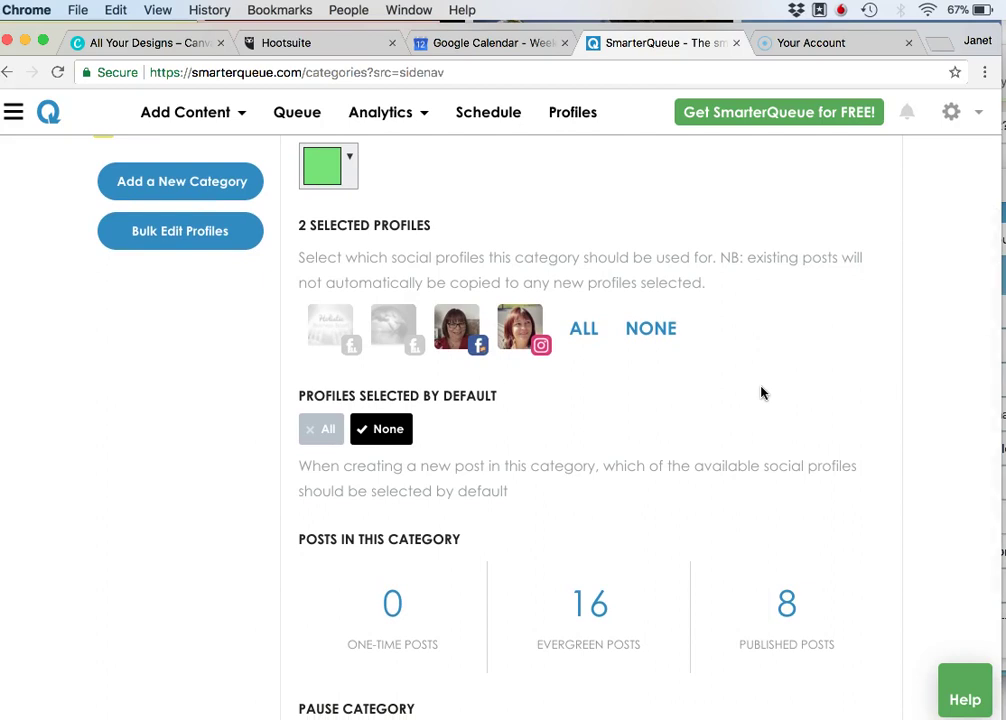
Return to the schedule, choose TEST as the category for new timeslots and select all of its profiles.
{"action": "scroll", "coordinate": [761, 391], "scroll_direction": "up", "scroll_amount": 5}
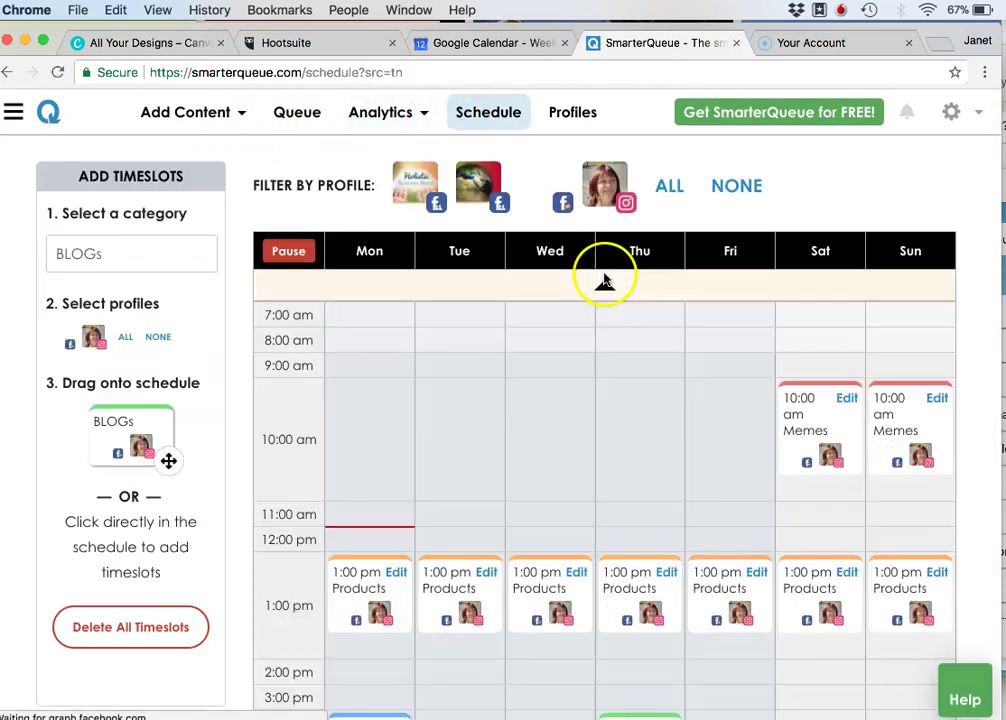
{"action": "left_click", "coordinate": [143, 256]}
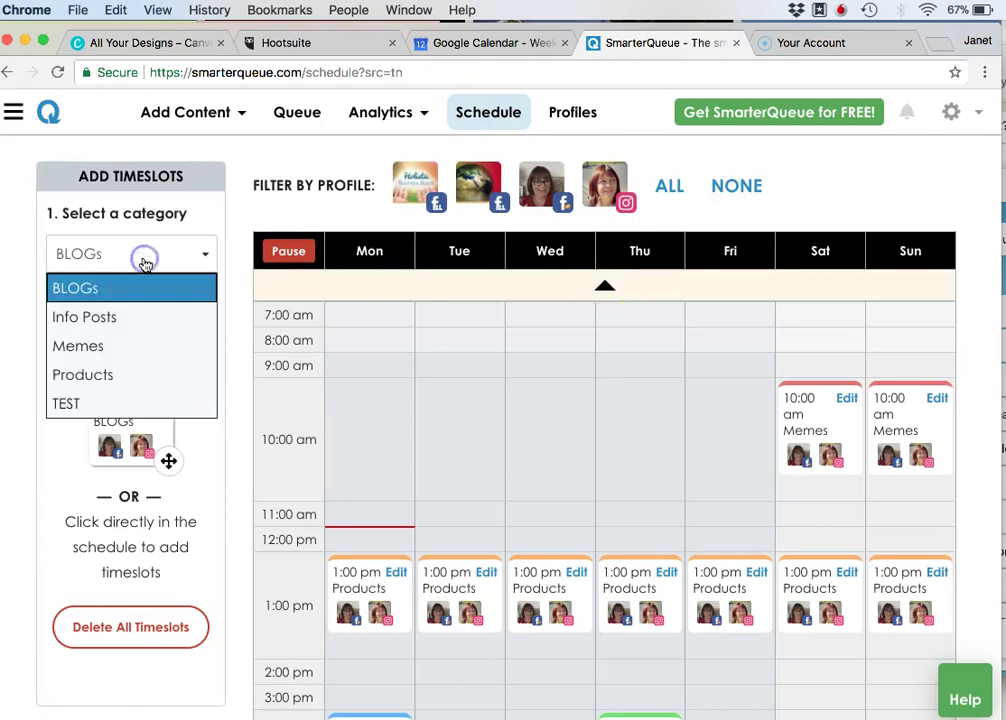
{"action": "left_click", "coordinate": [150, 405]}
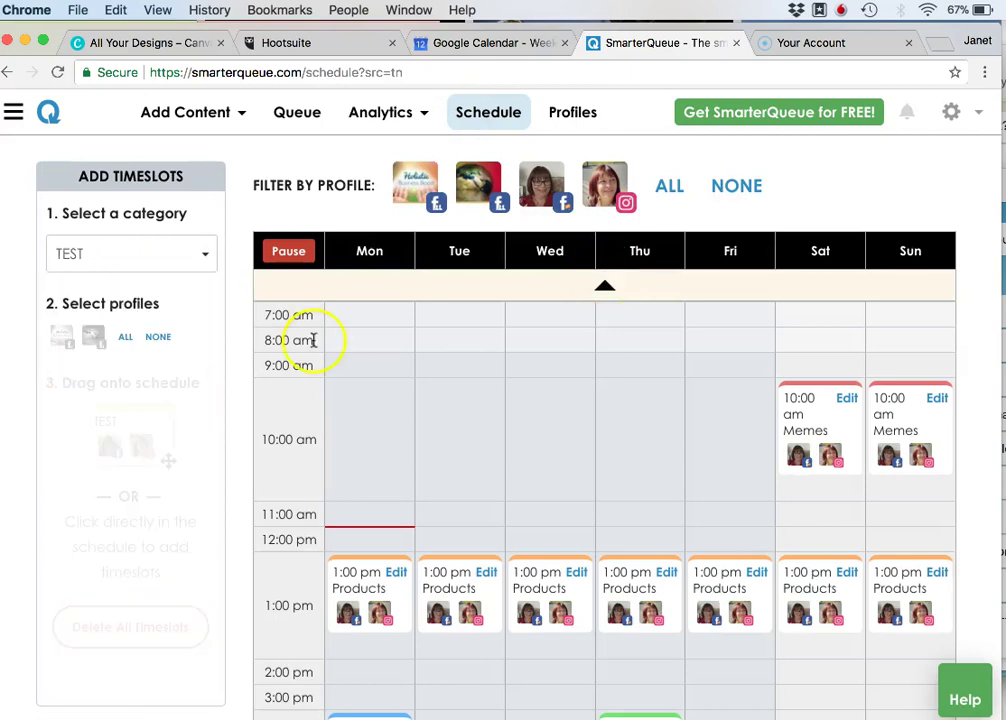
{"action": "left_click", "coordinate": [125, 337]}
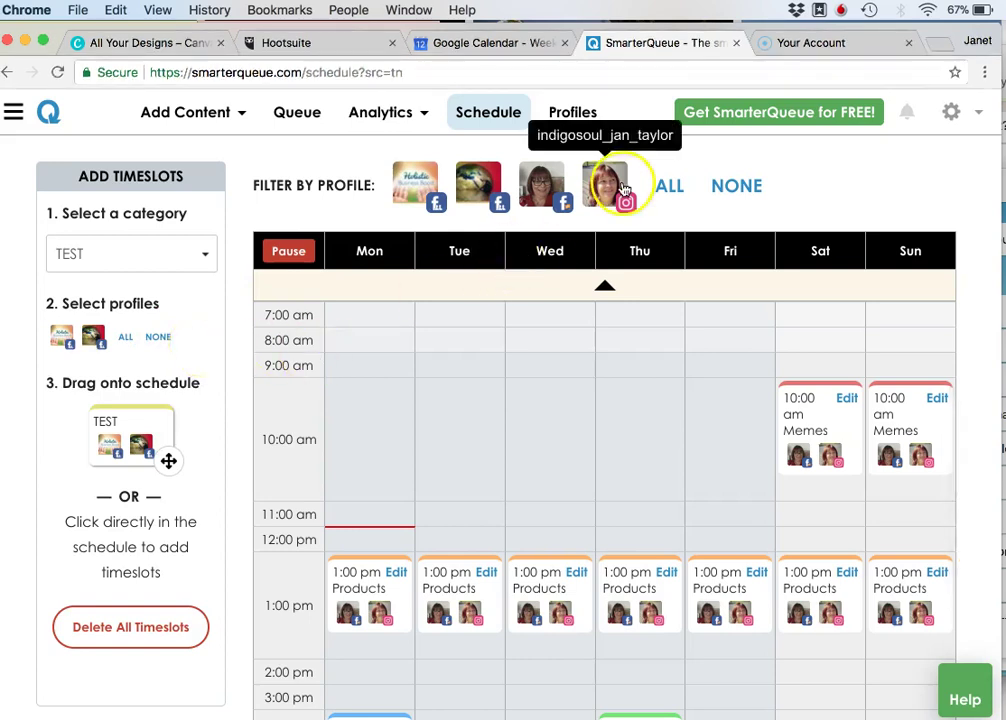
Reopen the category settings and go to the BLOGs category's profile selection.
{"action": "left_click", "coordinate": [14, 111]}
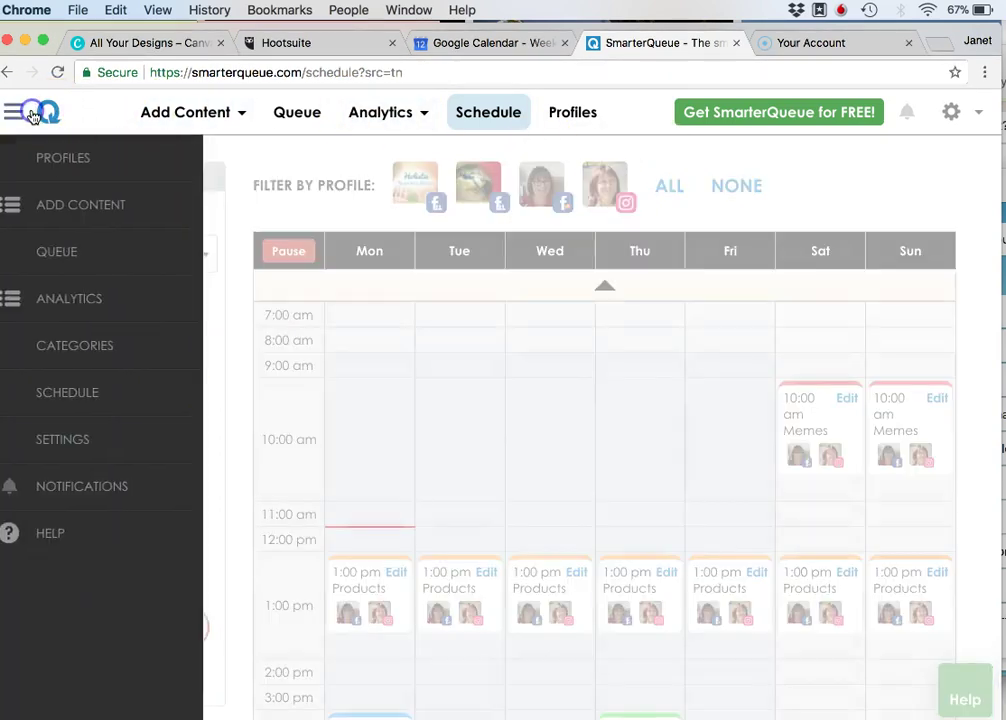
{"action": "left_click", "coordinate": [108, 393]}
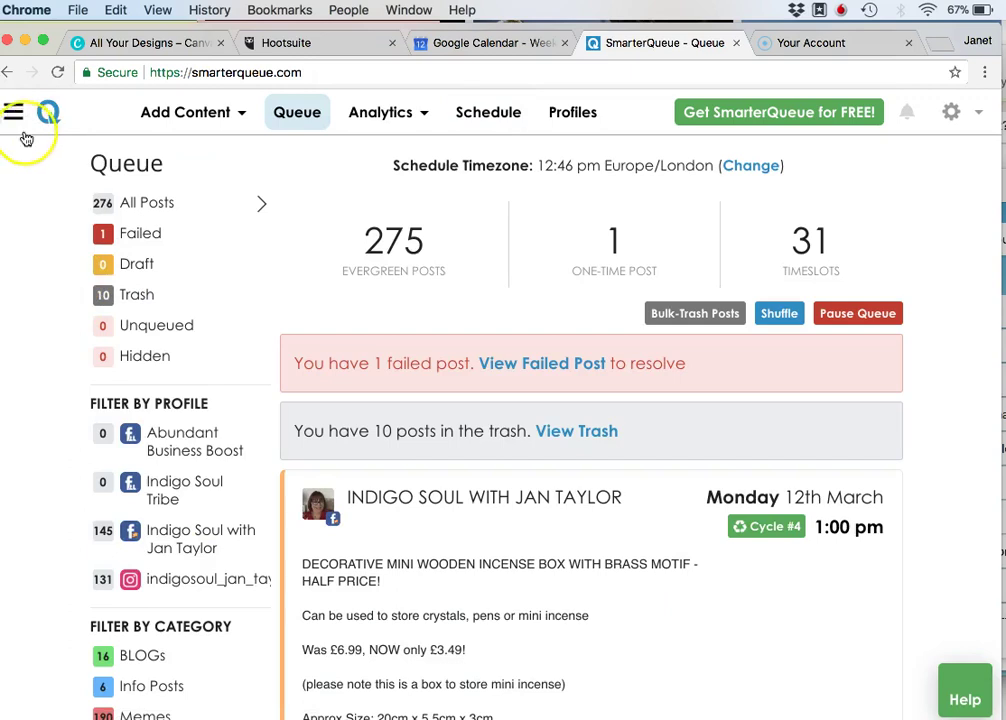
{"action": "left_click", "coordinate": [15, 114]}
{"action": "left_click", "coordinate": [110, 352]}
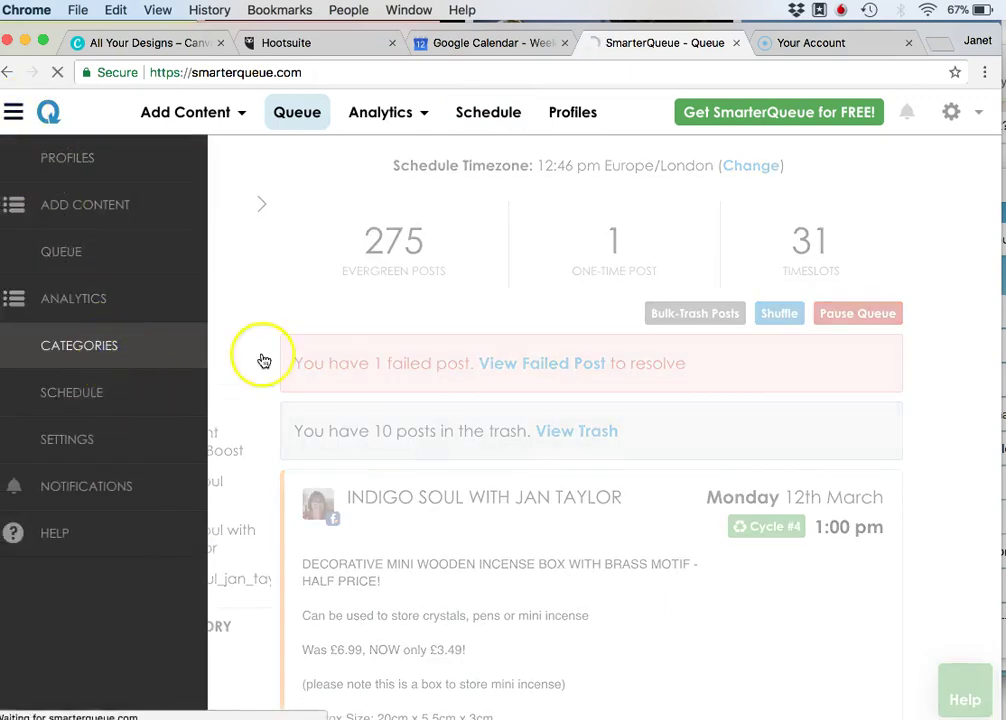
{"action": "scroll", "coordinate": [726, 468], "scroll_direction": "down", "scroll_amount": 2}
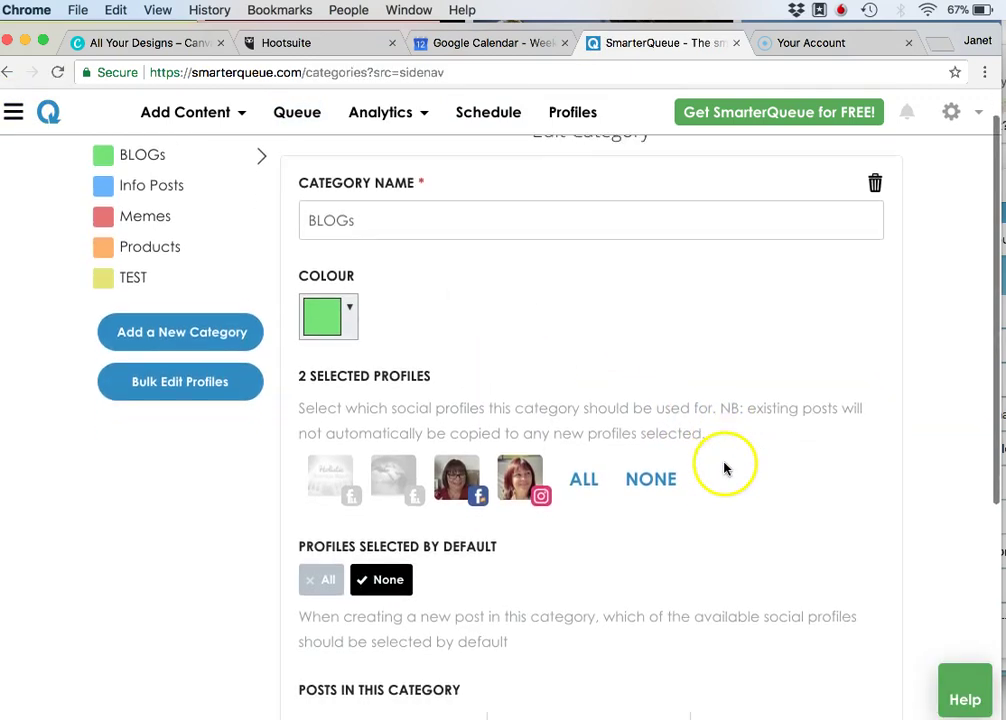
Try selecting all profiles for the BLOGs category, then deselect the two Facebook group profiles again.
{"action": "left_click", "coordinate": [585, 480]}
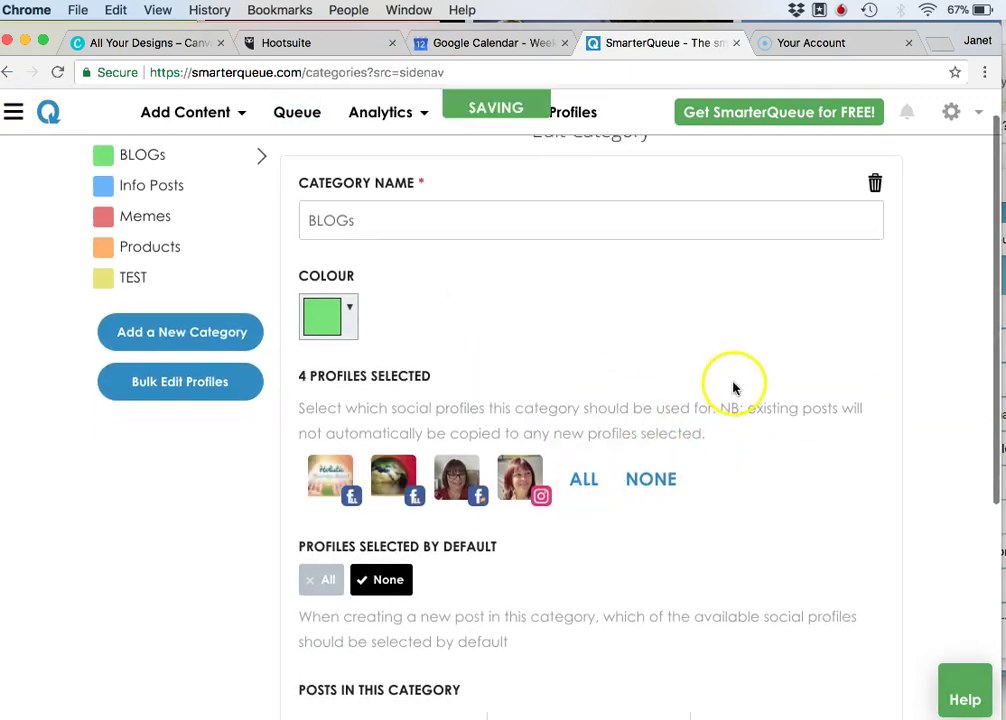
{"action": "left_click", "coordinate": [400, 487]}
{"action": "left_click", "coordinate": [335, 478]}
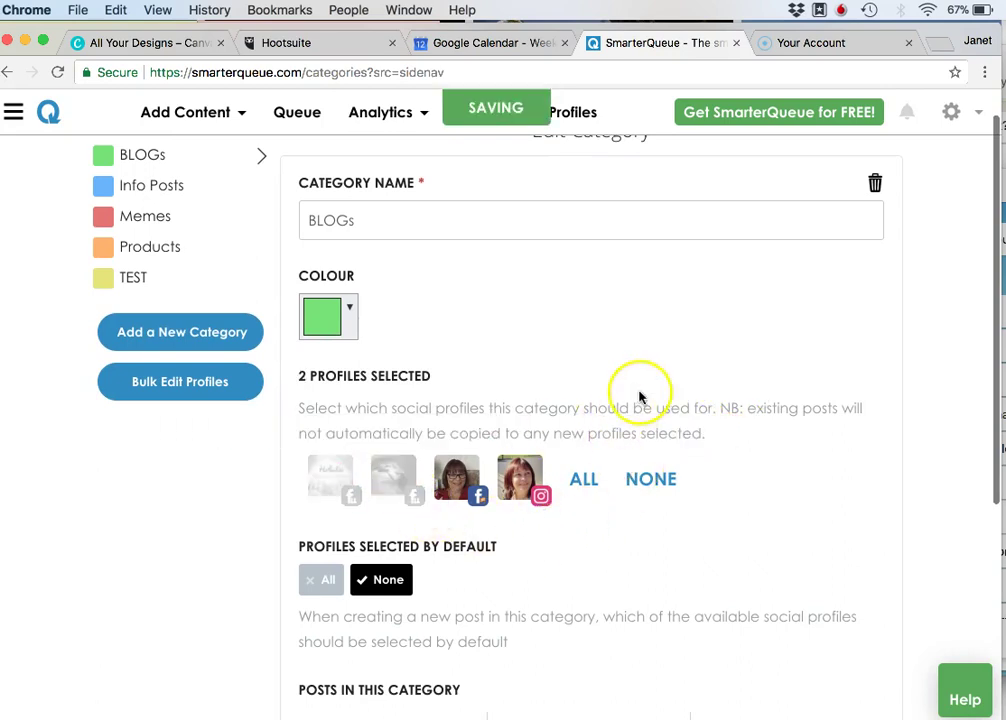
{"action": "scroll", "coordinate": [640, 397], "scroll_direction": "up", "scroll_amount": 1}
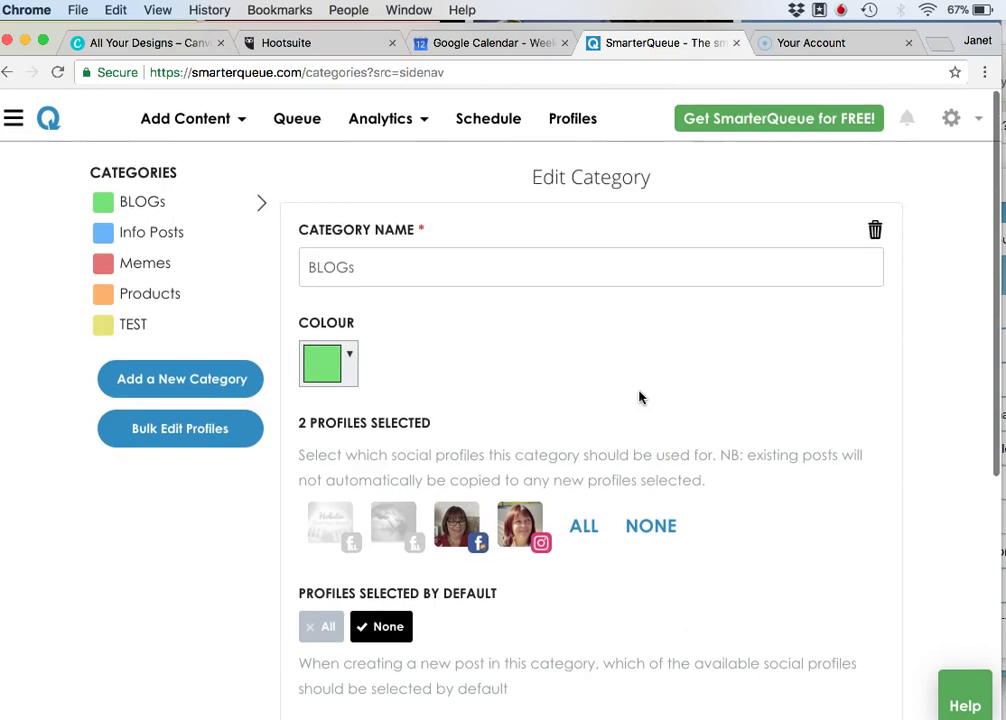
{"action": "scroll", "coordinate": [640, 397], "scroll_direction": "down", "scroll_amount": 5}
{"action": "scroll", "coordinate": [640, 397], "scroll_direction": "up", "scroll_amount": 6}
{"action": "left_click", "coordinate": [499, 307]}
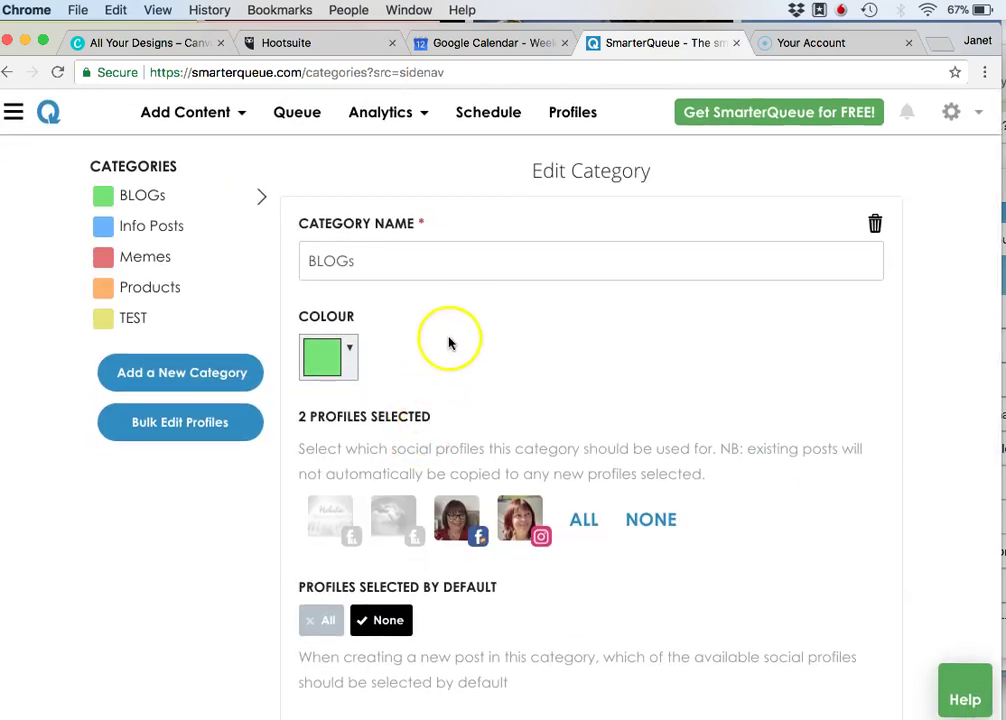
{"action": "left_click", "coordinate": [422, 270]}
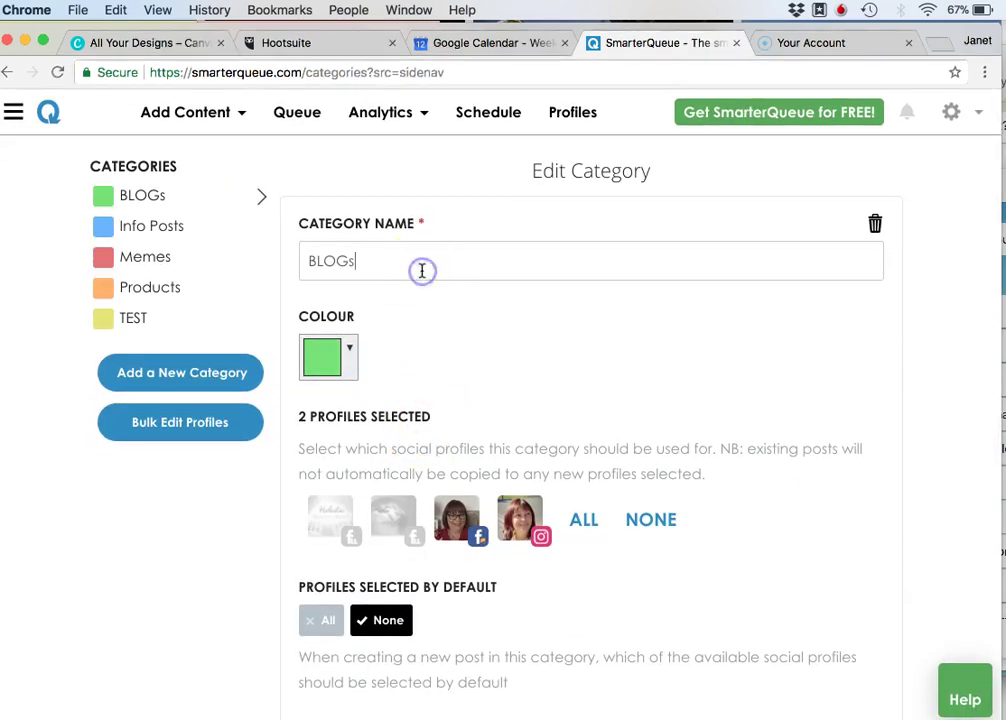
Switch the TEST category from the two Facebook group profiles to the Facebook page and Instagram profile.
{"action": "left_click", "coordinate": [158, 317]}
{"action": "scroll", "coordinate": [560, 316], "scroll_direction": "down", "scroll_amount": 1}
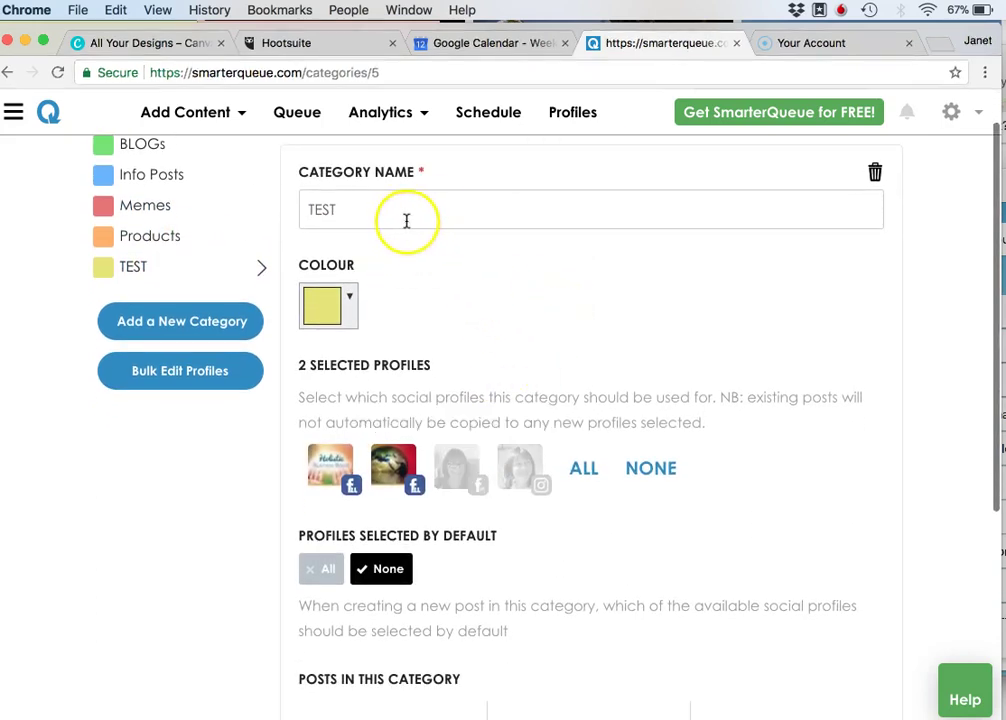
{"action": "left_click", "coordinate": [393, 465]}
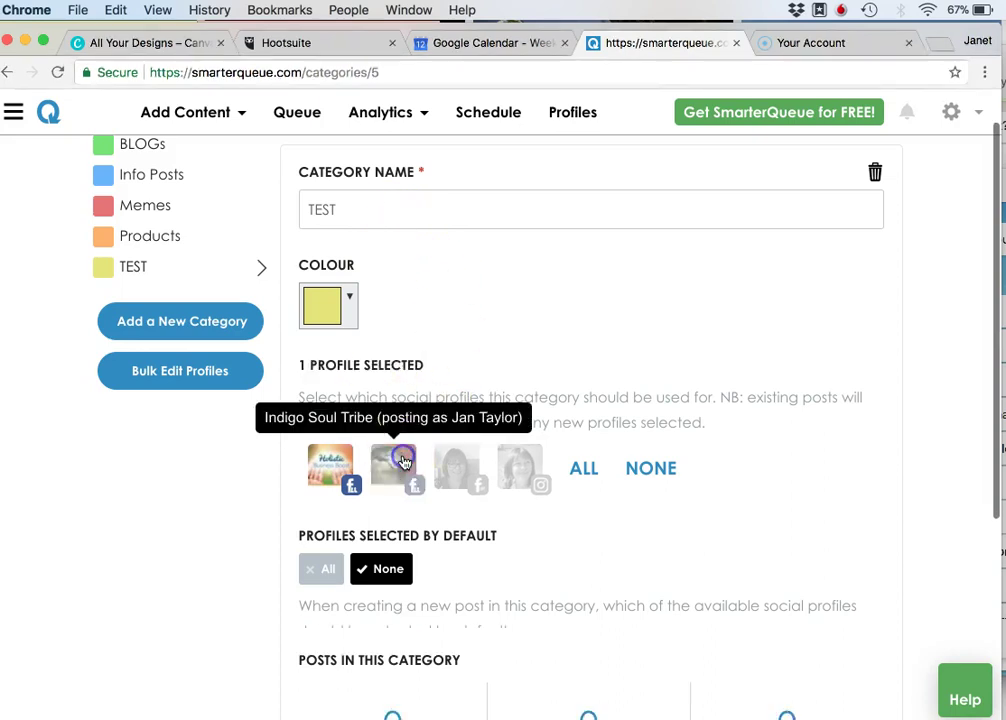
{"action": "left_click", "coordinate": [349, 468]}
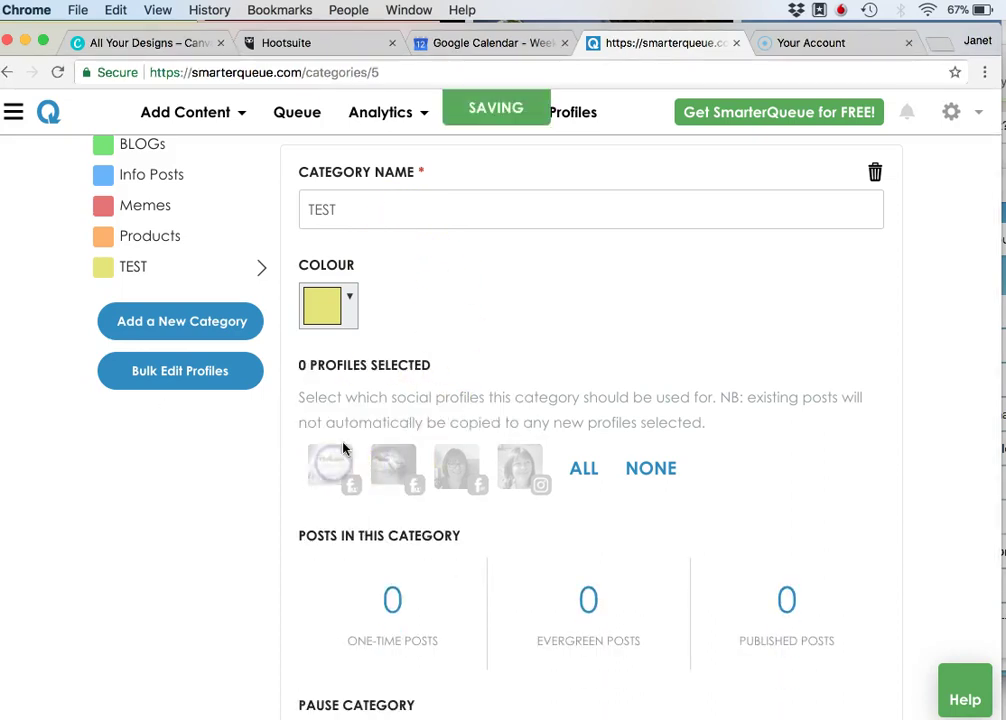
{"action": "left_click", "coordinate": [456, 465]}
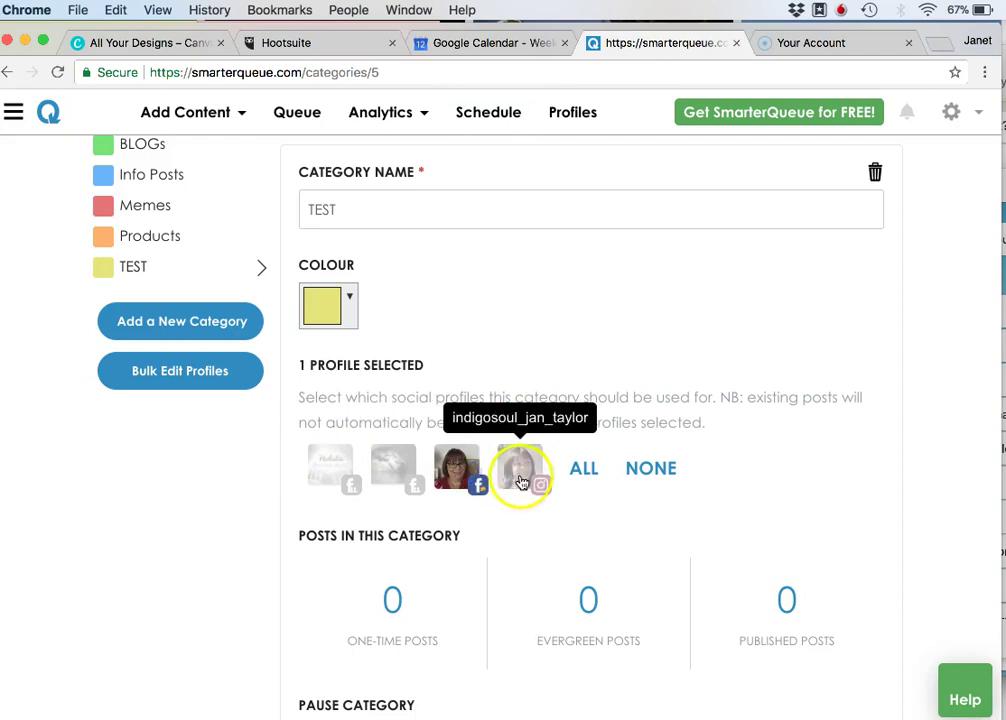
{"action": "left_click", "coordinate": [521, 467]}
{"action": "scroll", "coordinate": [628, 338], "scroll_direction": "up", "scroll_amount": 2}
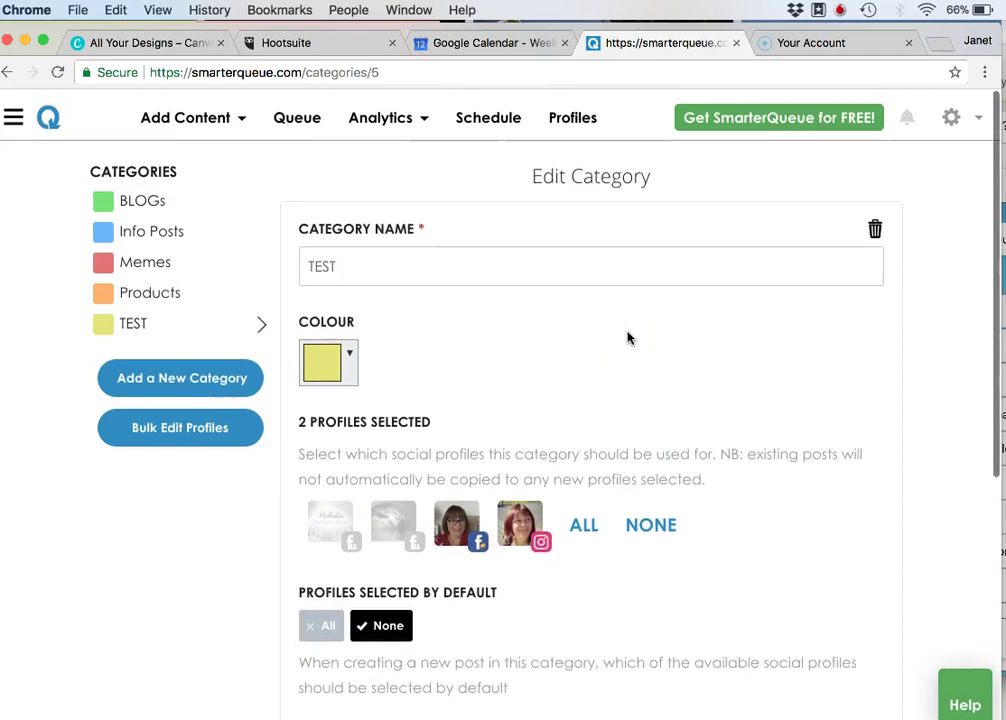
{"action": "left_click", "coordinate": [420, 260]}
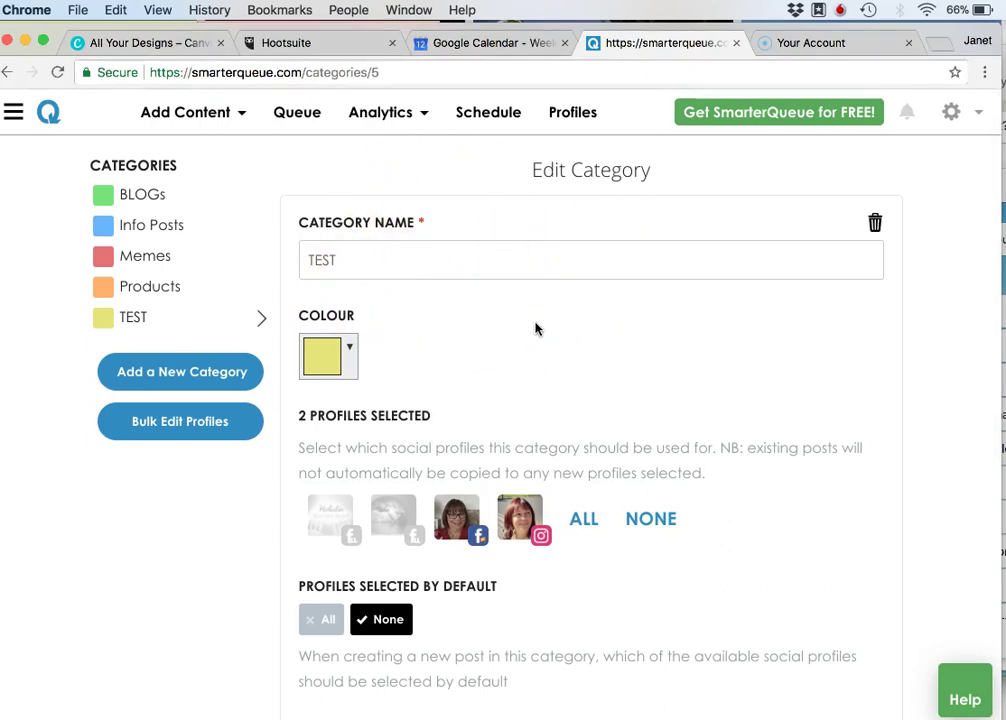
{"action": "scroll", "coordinate": [536, 318], "scroll_direction": "down", "scroll_amount": 3}
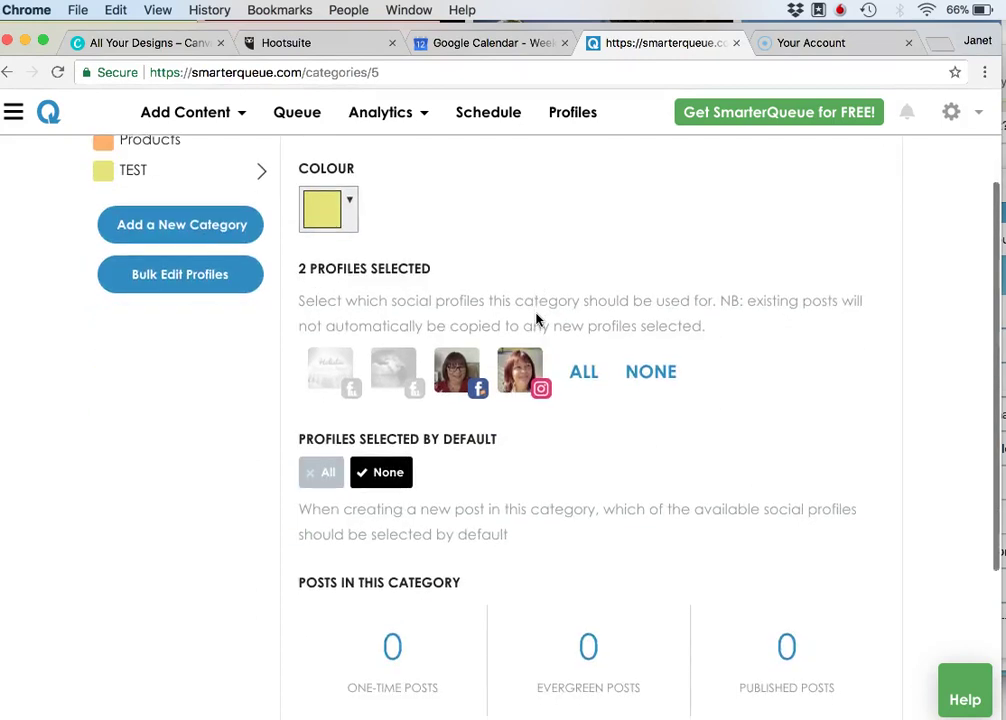
{"action": "scroll", "coordinate": [536, 318], "scroll_direction": "up", "scroll_amount": 3}
{"action": "scroll", "coordinate": [536, 318], "scroll_direction": "down", "scroll_amount": 1}
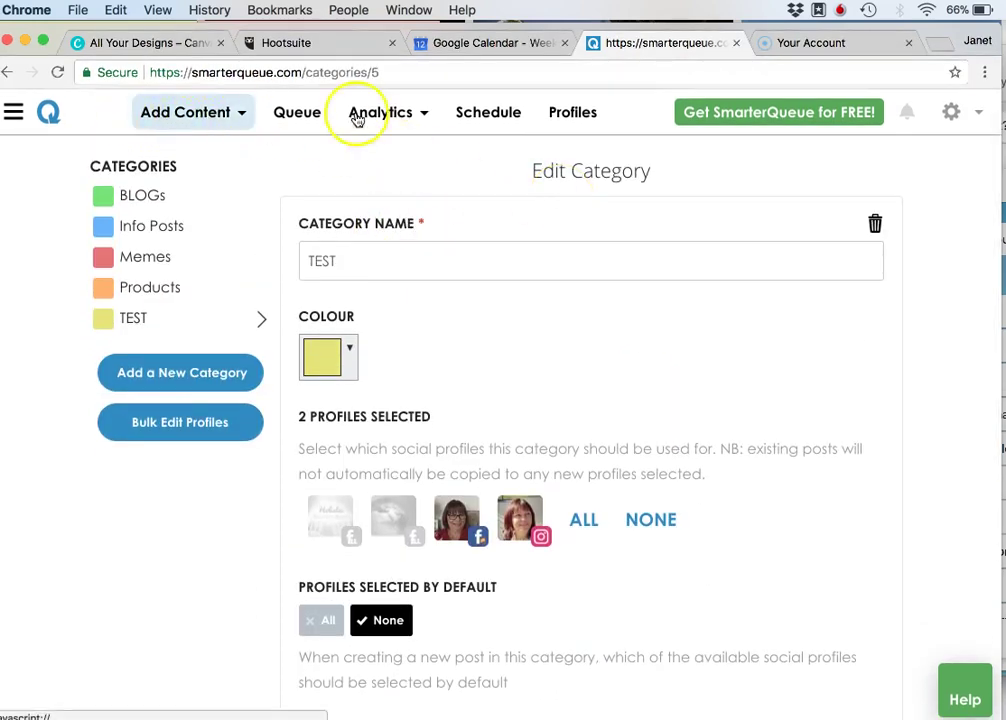
Return to the schedule and place a TEST timeslot on Tuesday at 10:00 am.
{"action": "left_click", "coordinate": [478, 116]}
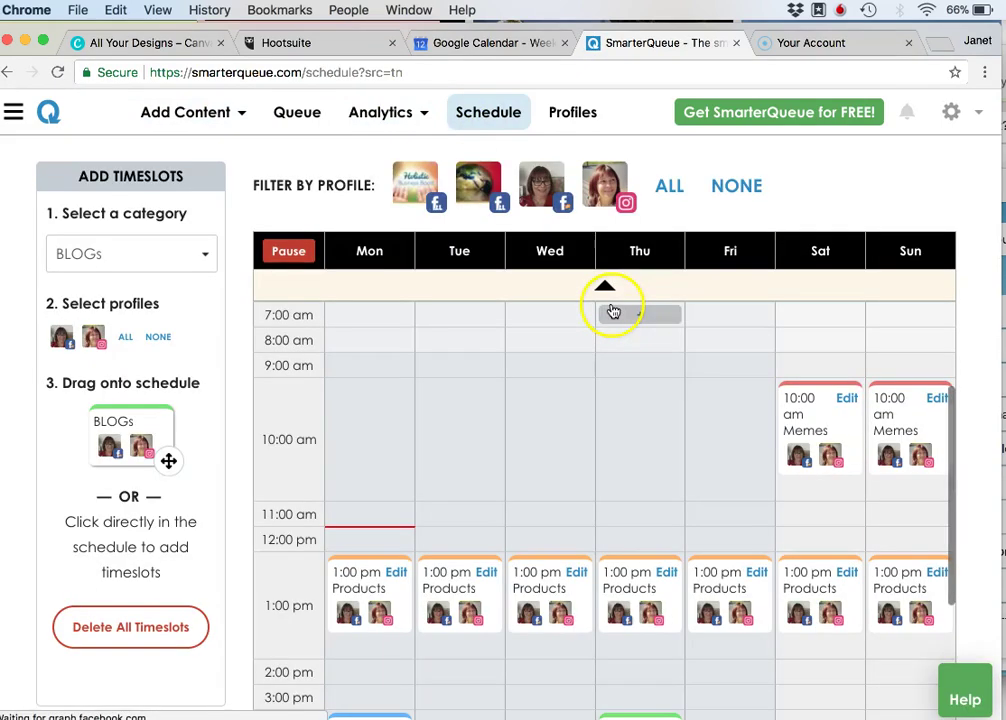
{"action": "left_click", "coordinate": [184, 253]}
{"action": "left_click", "coordinate": [175, 405]}
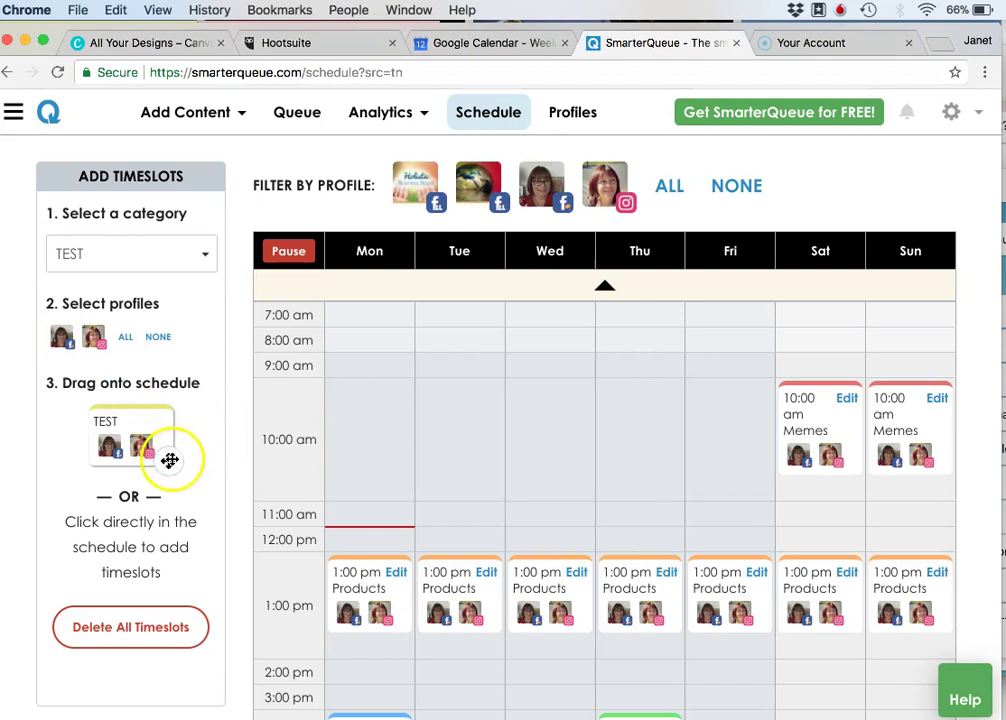
{"action": "left_click_drag", "start_coordinate": [151, 424], "coordinate": [492, 388]}
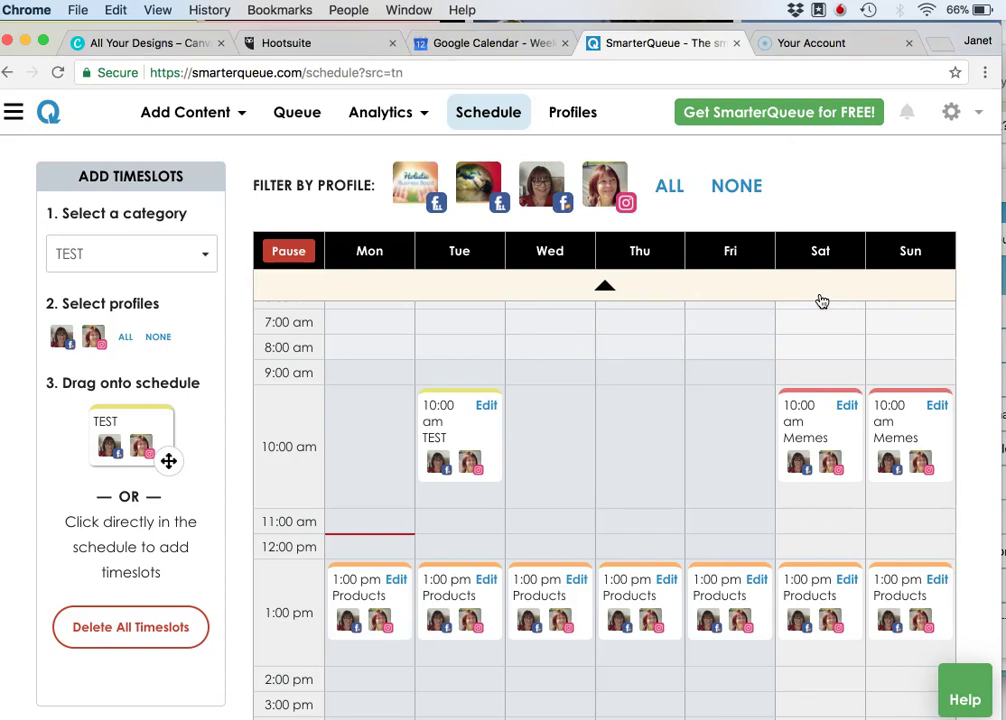
{"action": "scroll", "coordinate": [820, 300], "scroll_direction": "down", "scroll_amount": 5}
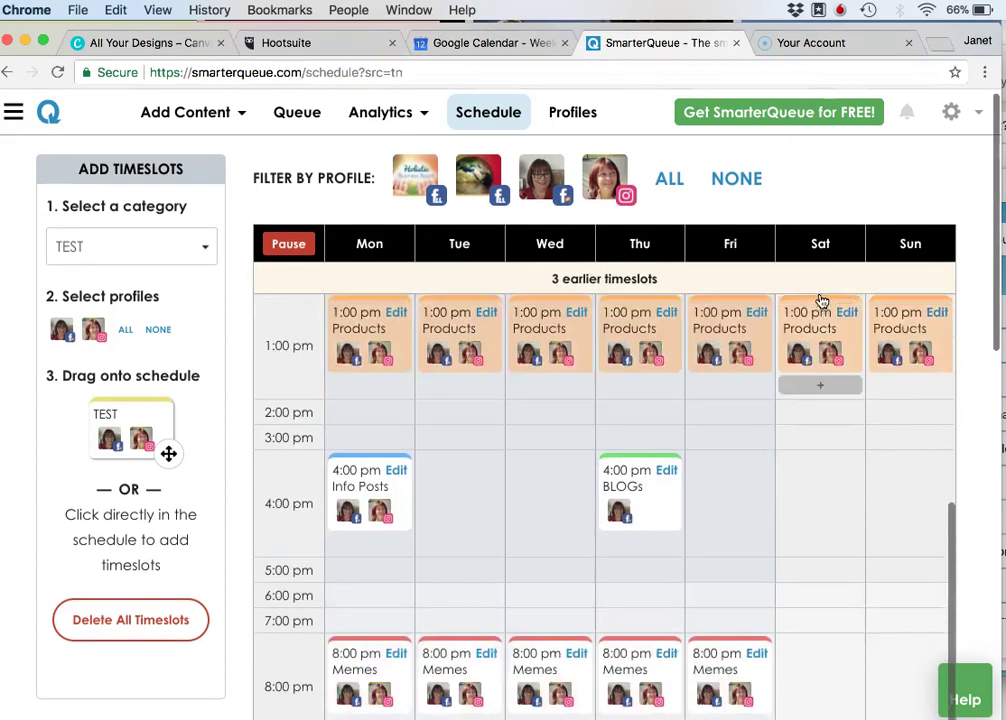
{"action": "scroll", "coordinate": [820, 300], "scroll_direction": "up", "scroll_amount": 10}
{"action": "left_click", "coordinate": [730, 257]}
{"action": "scroll", "coordinate": [500, 240], "scroll_direction": "down", "scroll_amount": 1}
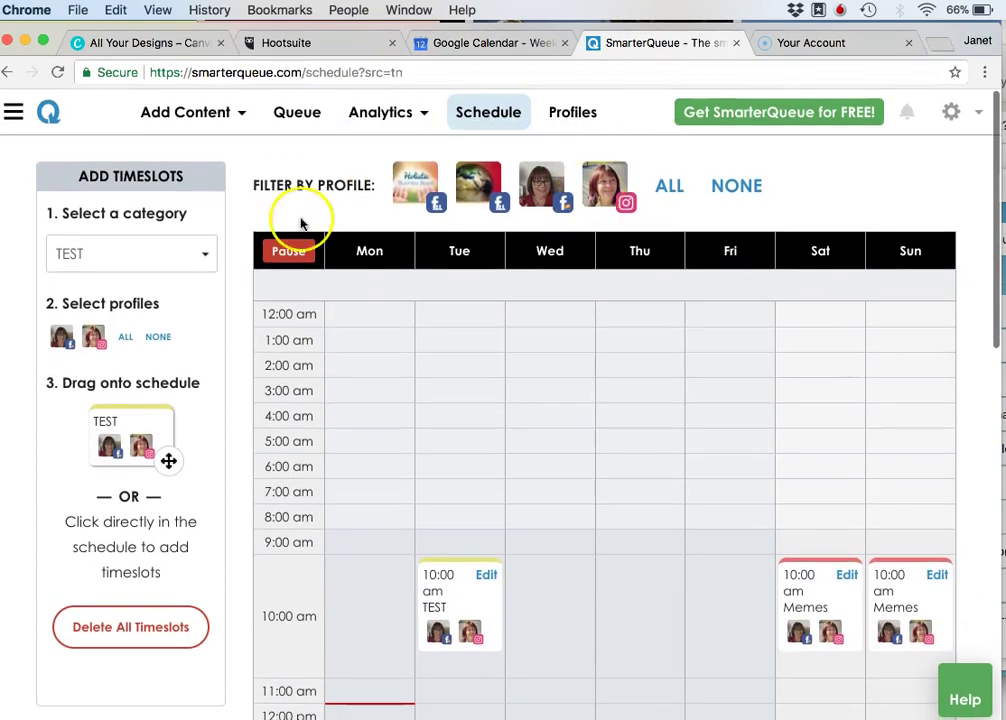
Start a new post in the TEST category for the Facebook page and Instagram profile, and go to its Facebook post text.
{"action": "left_click", "coordinate": [209, 118]}
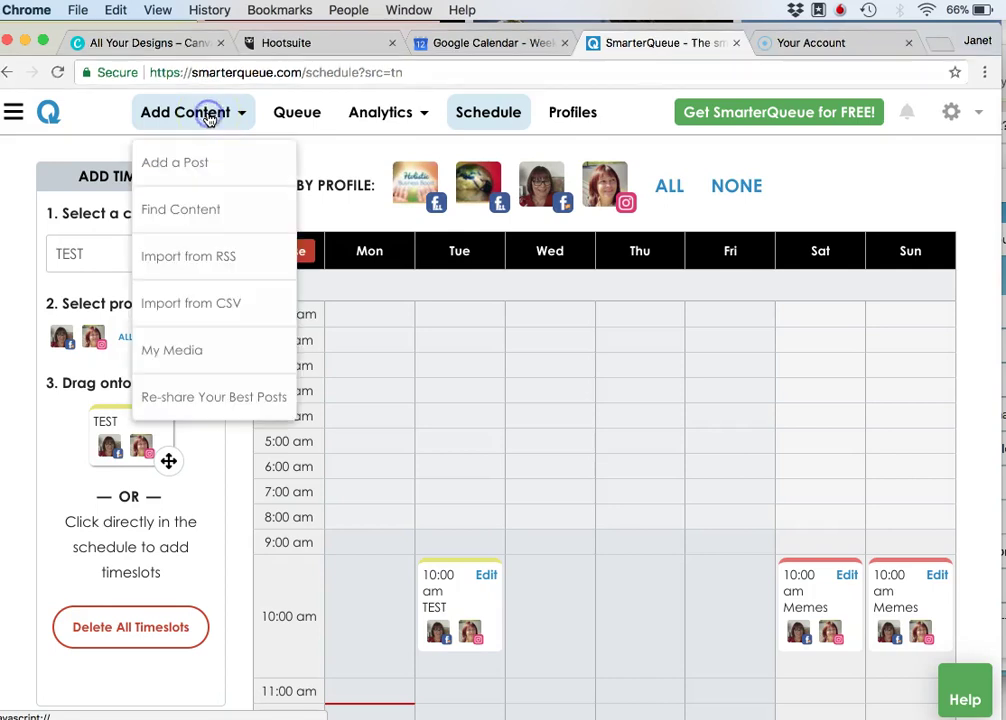
{"action": "left_click", "coordinate": [223, 170]}
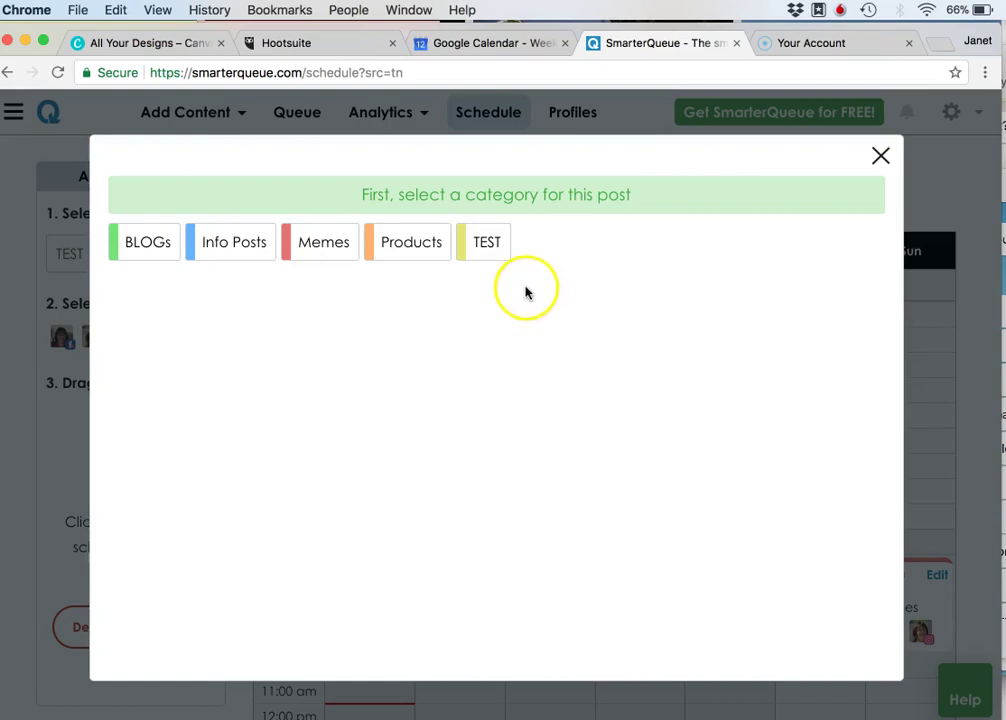
{"action": "left_click", "coordinate": [489, 246]}
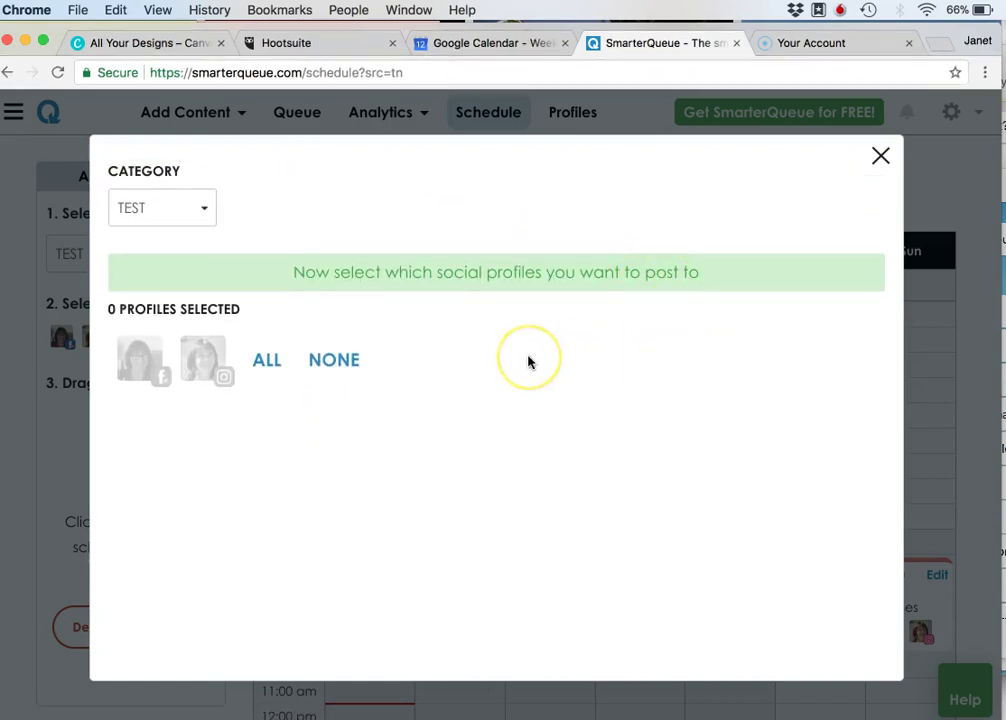
{"action": "left_click", "coordinate": [202, 360]}
{"action": "left_click", "coordinate": [147, 322]}
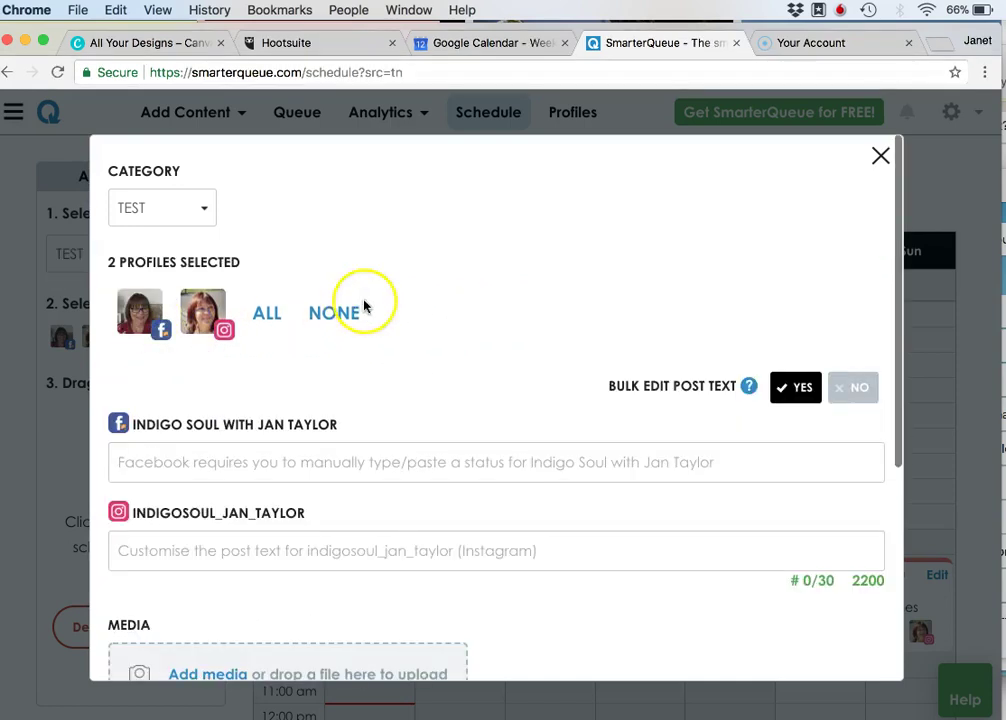
{"action": "scroll", "coordinate": [375, 369], "scroll_direction": "down", "scroll_amount": 2}
{"action": "left_click", "coordinate": [375, 387]}
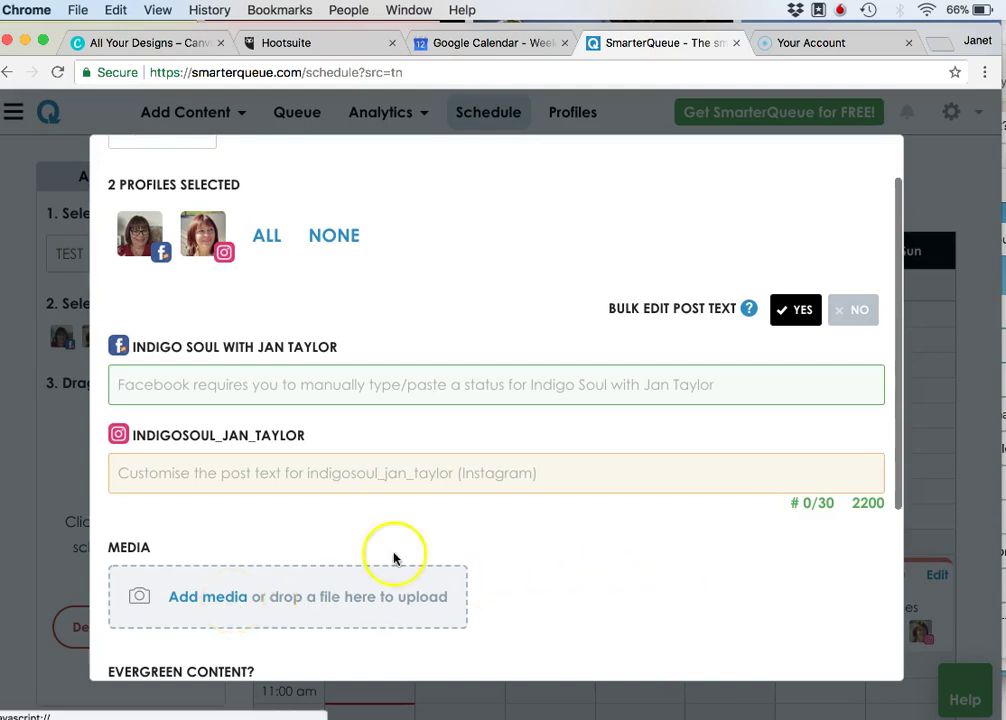
{"action": "key", "text": "super+Tab"}
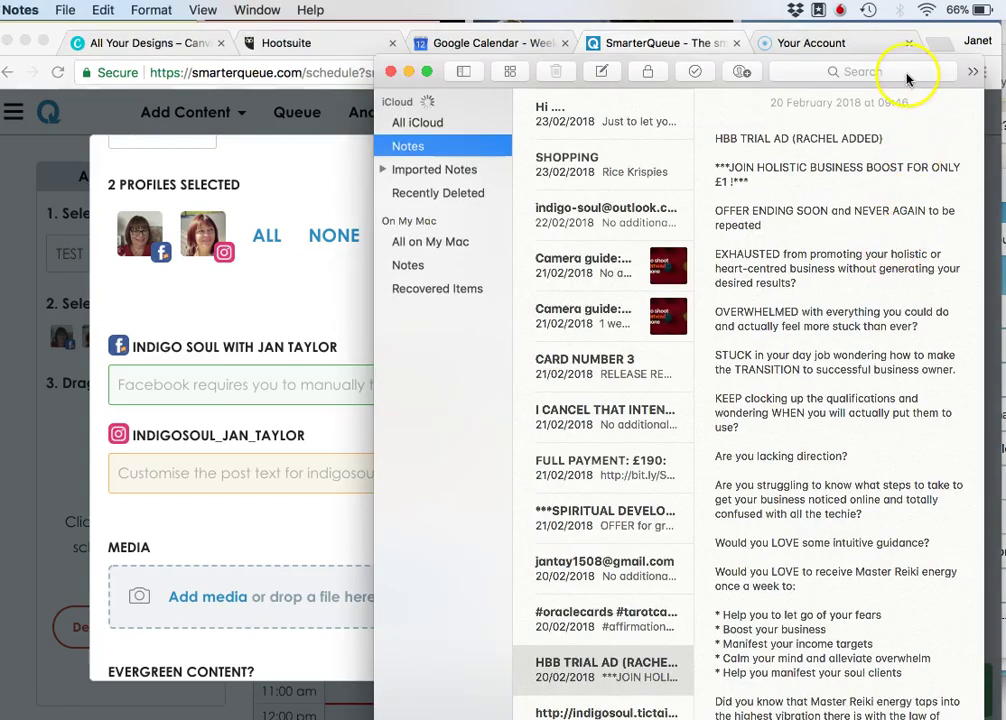
{"action": "left_click", "coordinate": [390, 72]}
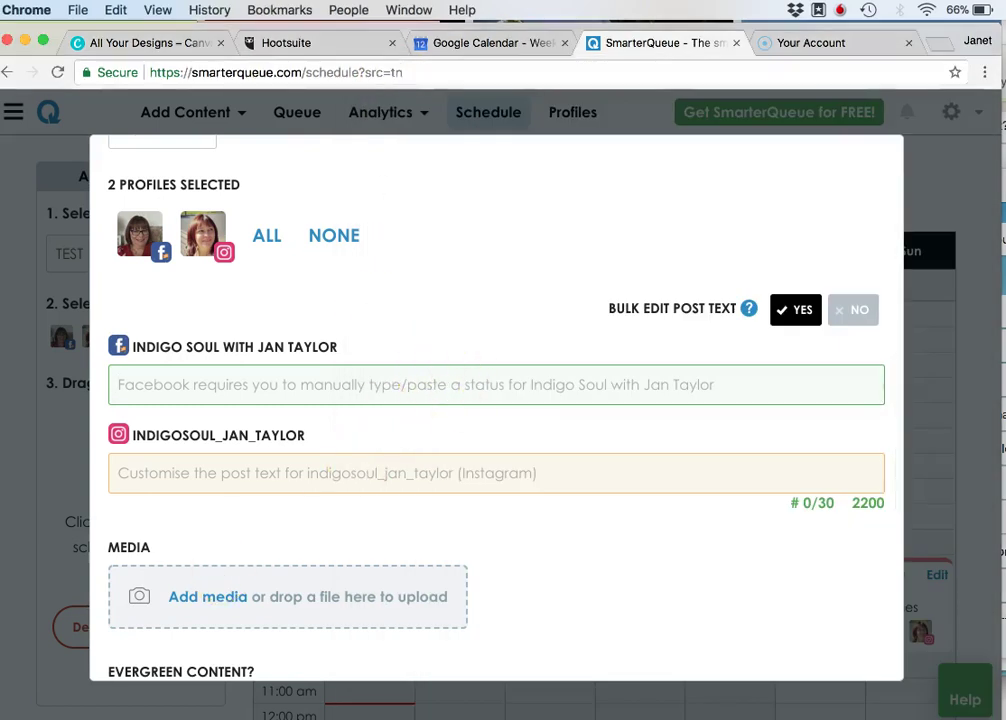
{"action": "key", "text": "super+Tab"}
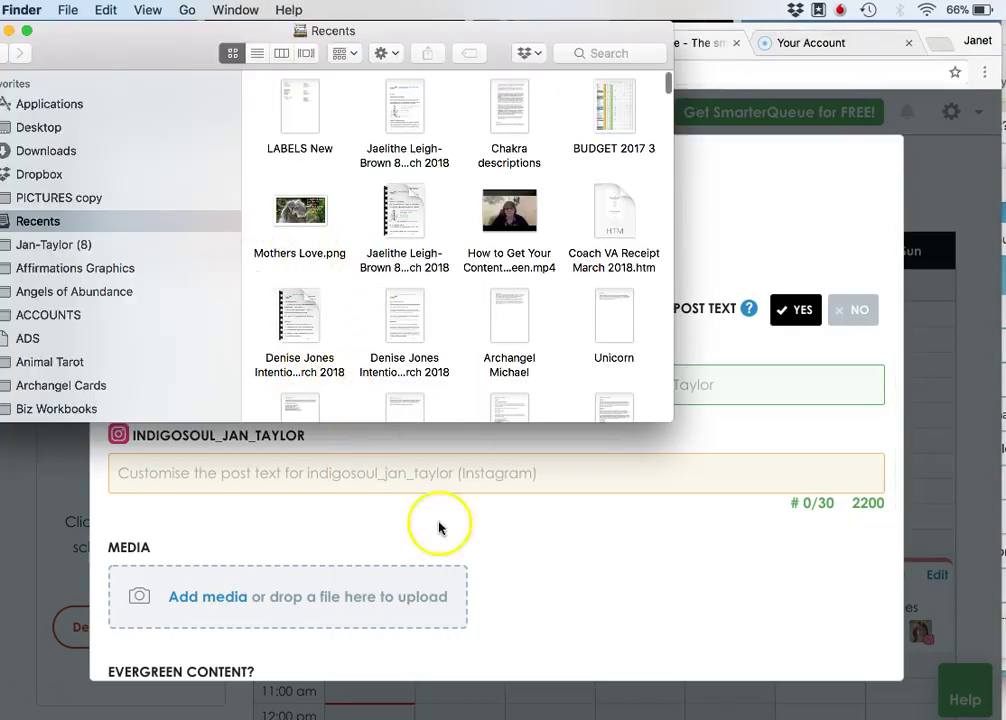
{"action": "left_click", "coordinate": [561, 586]}
Upload the image Facebook Post.png from the Downloads folder as the post's media.
{"action": "left_click", "coordinate": [234, 597]}
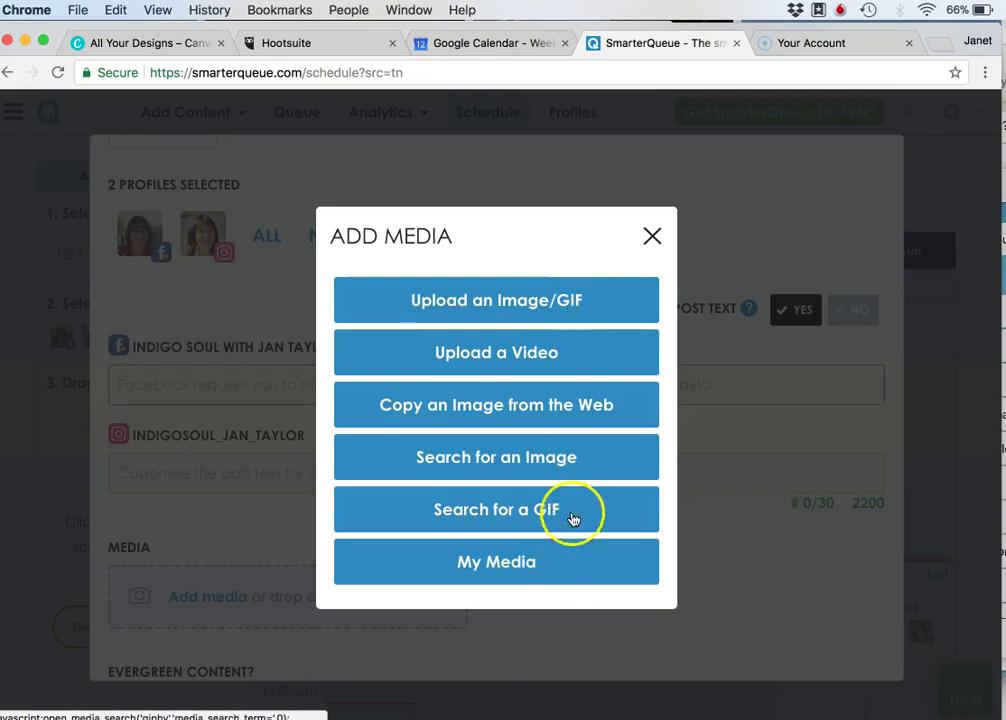
{"action": "left_click", "coordinate": [561, 302]}
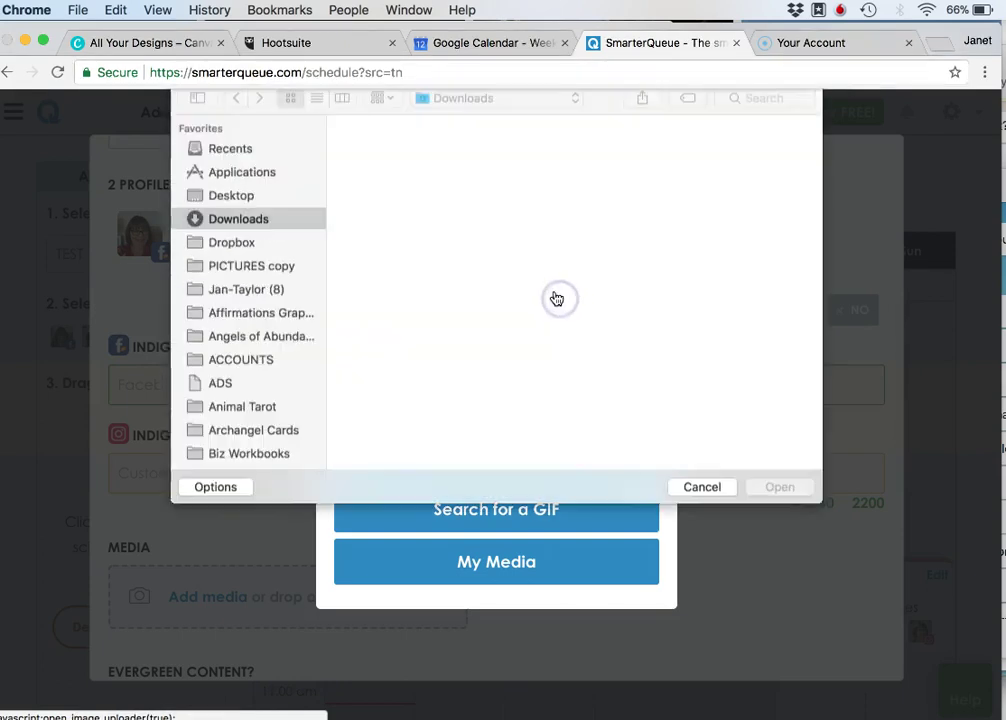
{"action": "scroll", "coordinate": [608, 295], "scroll_direction": "down", "scroll_amount": 10}
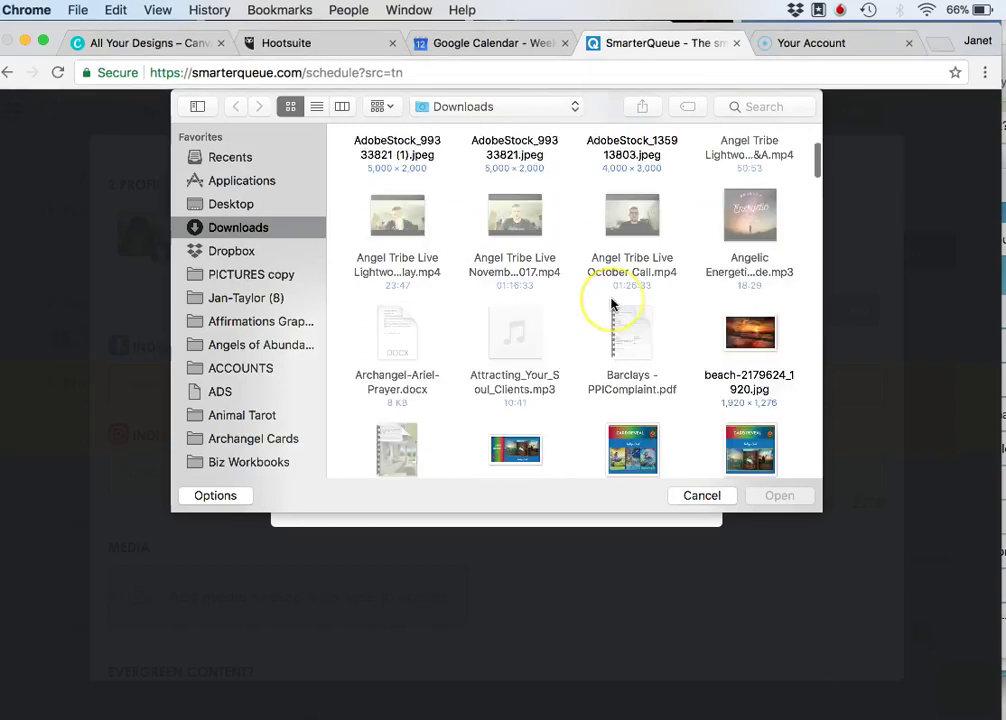
{"action": "scroll", "coordinate": [612, 303], "scroll_direction": "down", "scroll_amount": 10}
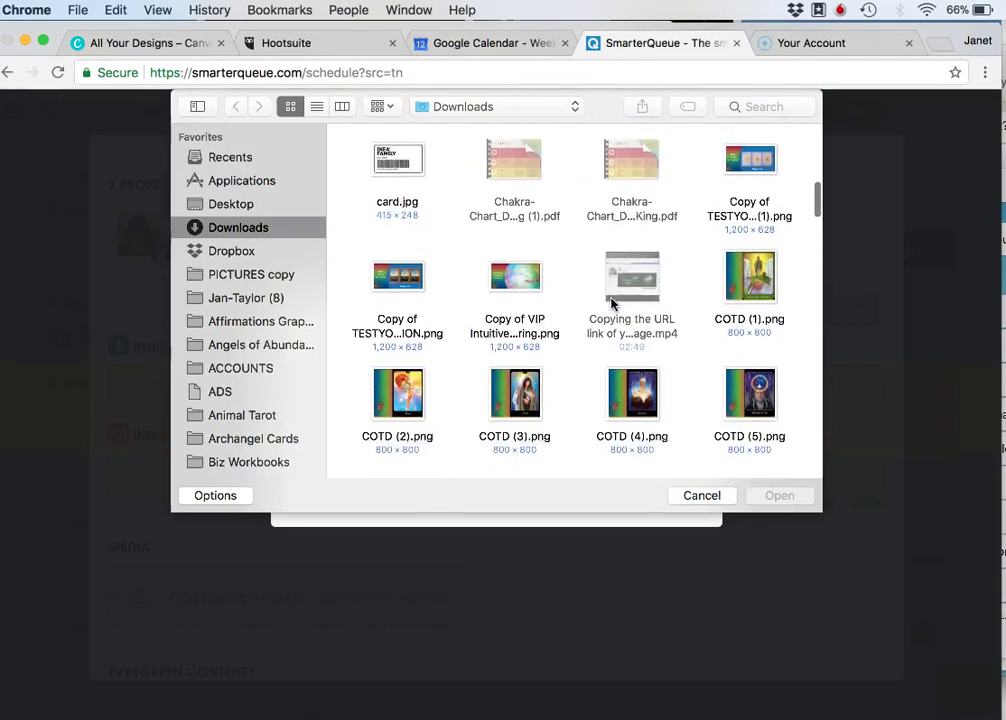
{"action": "scroll", "coordinate": [612, 303], "scroll_direction": "down", "scroll_amount": 10}
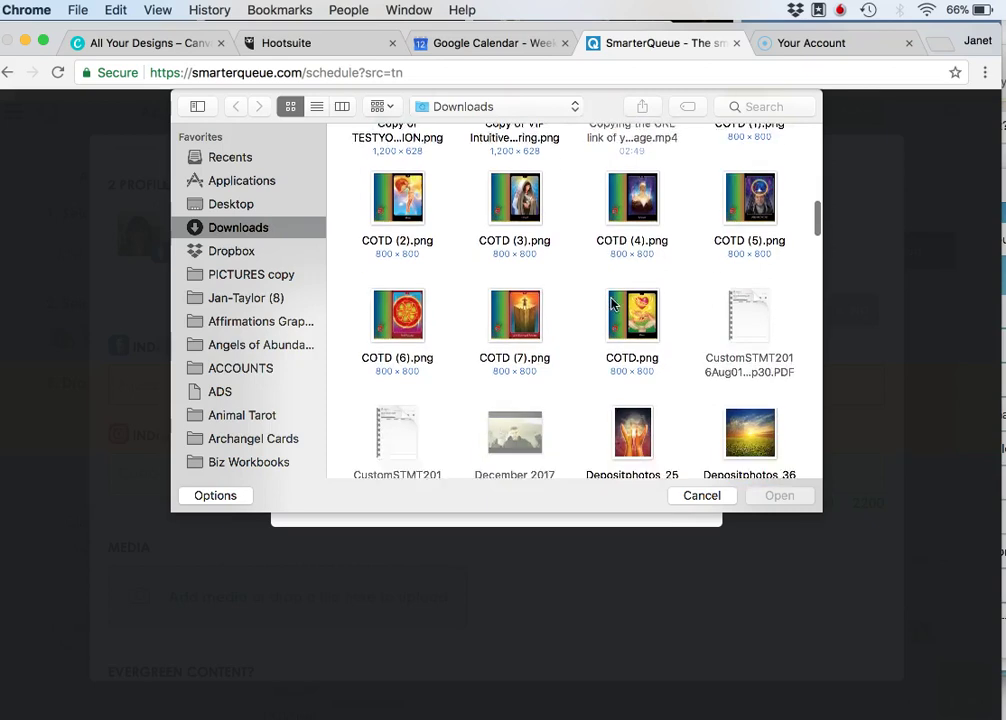
{"action": "scroll", "coordinate": [612, 303], "scroll_direction": "down", "scroll_amount": 15}
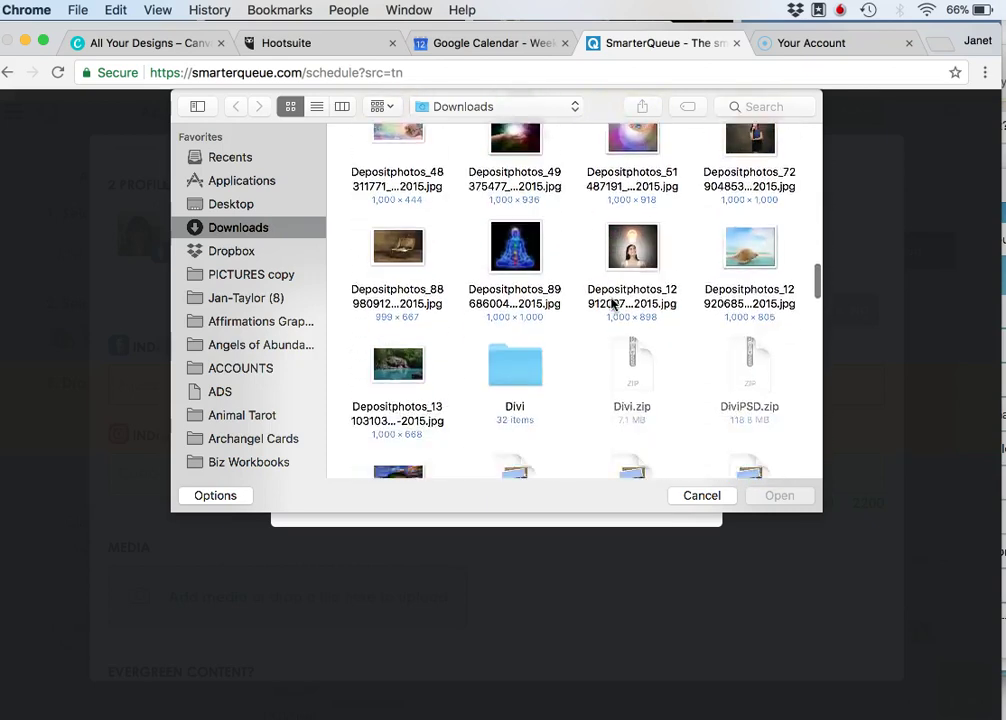
{"action": "scroll", "coordinate": [612, 303], "scroll_direction": "down", "scroll_amount": 3}
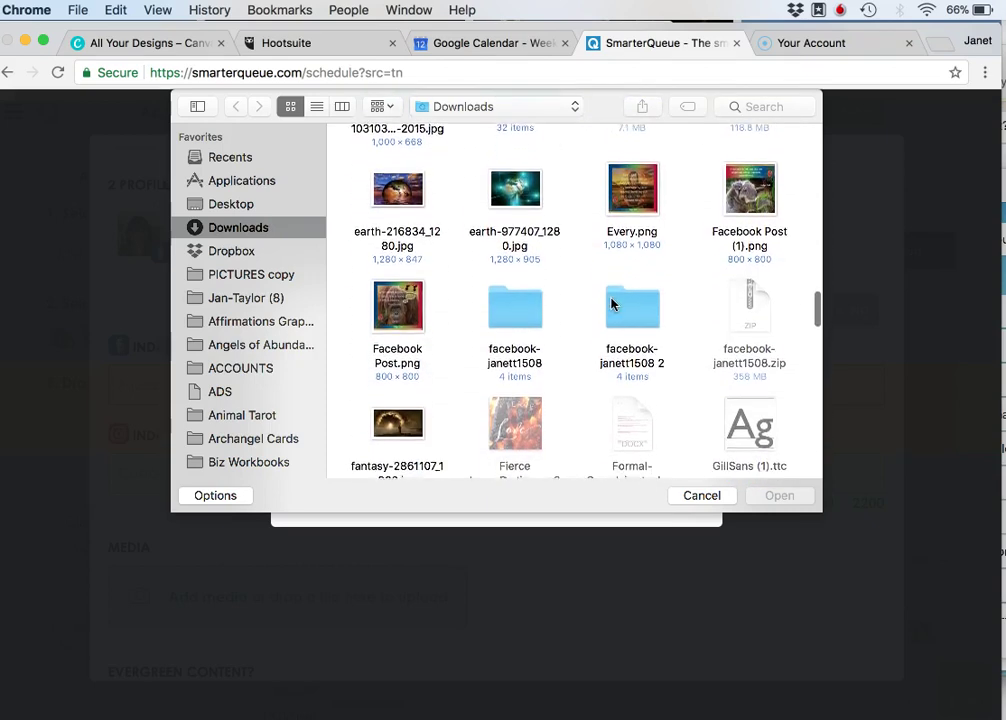
{"action": "scroll", "coordinate": [612, 303], "scroll_direction": "down", "scroll_amount": 2}
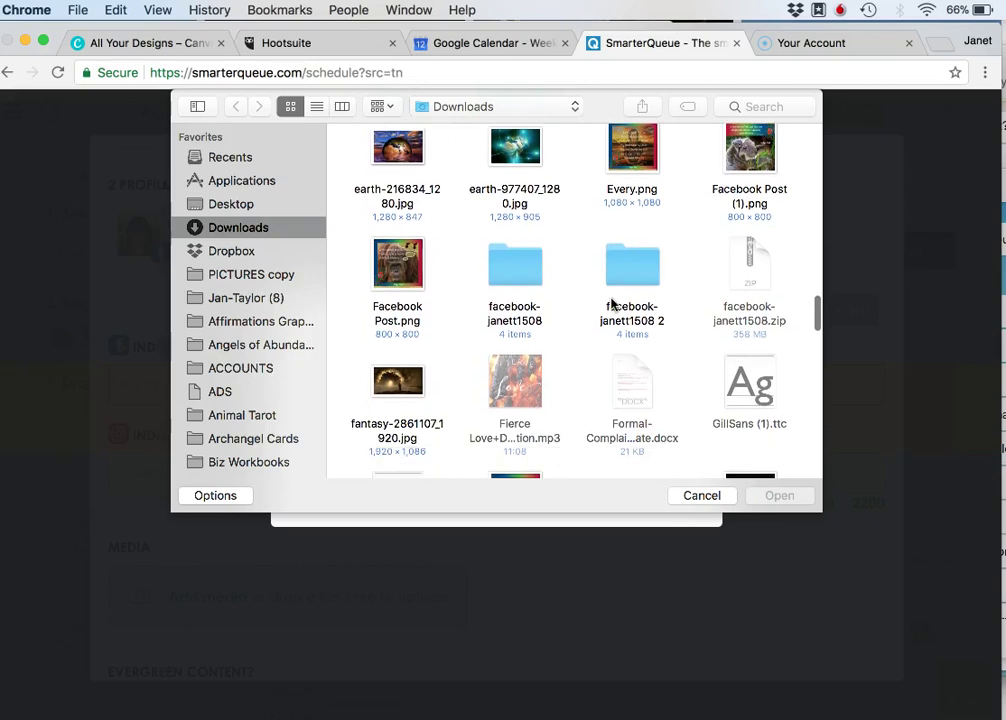
{"action": "scroll", "coordinate": [612, 303], "scroll_direction": "down", "scroll_amount": 2}
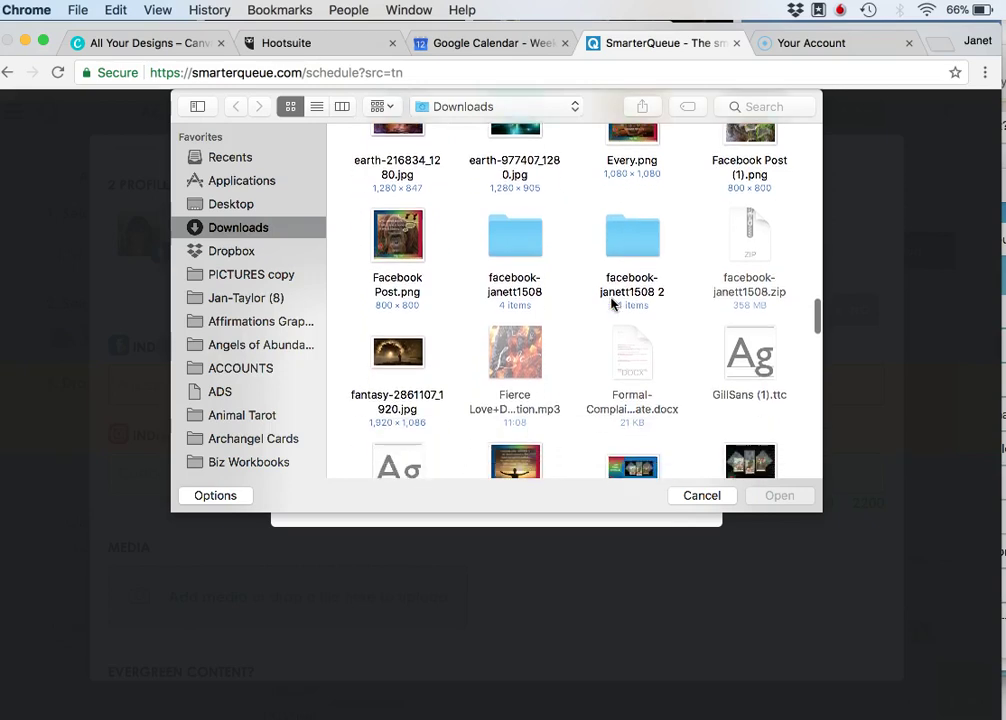
{"action": "left_click", "coordinate": [400, 240]}
{"action": "left_click", "coordinate": [789, 496]}
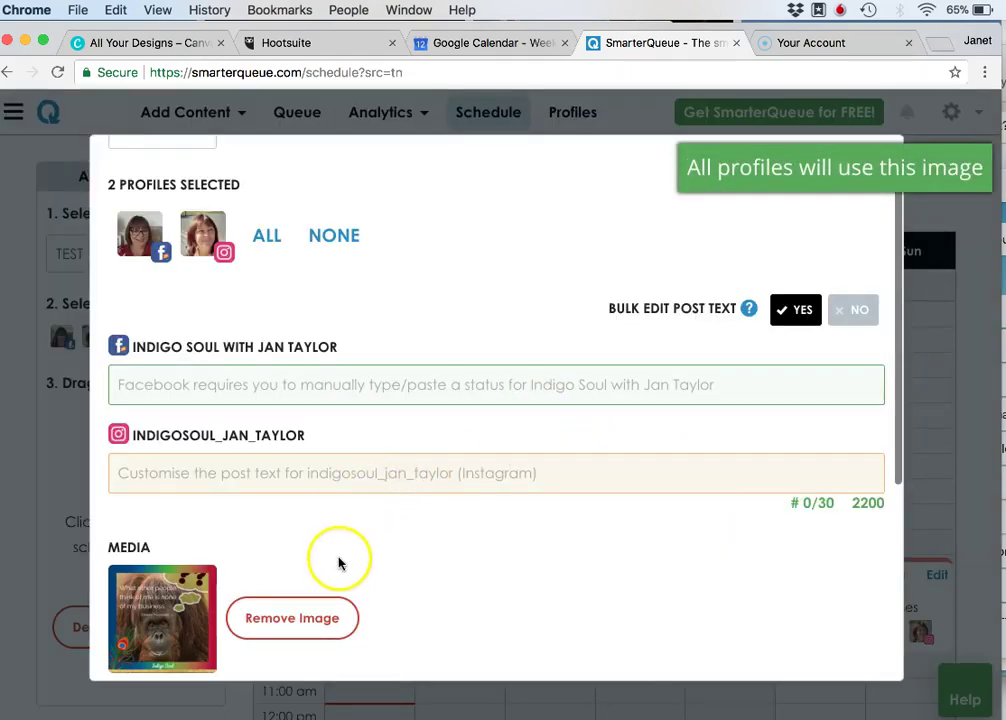
Enter the quote "What everyone thinks of me is none of my business" - Eleanor Roosevelt as the Facebook page's post text.
{"action": "left_click", "coordinate": [288, 384]}
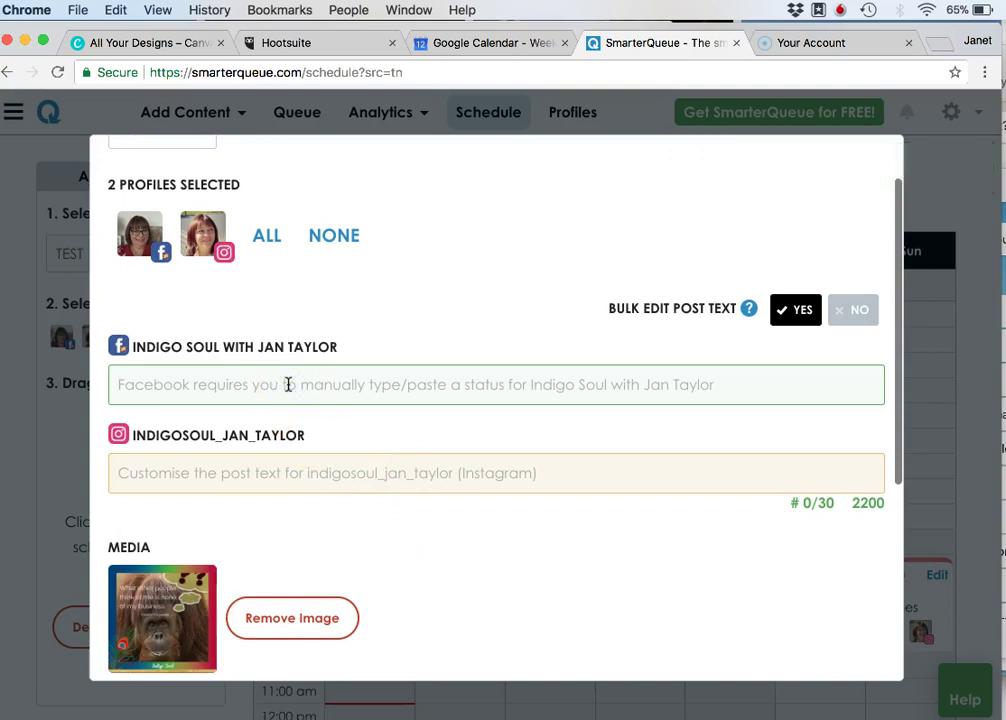
{"action": "type", "text": "\"What "}
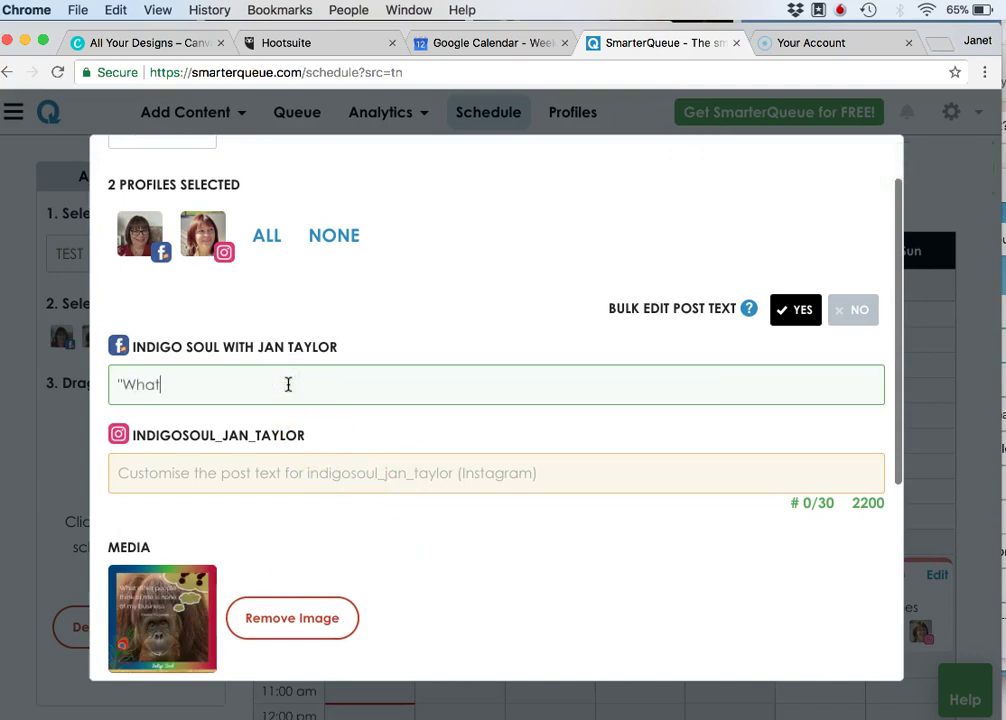
{"action": "type", "text": "e"}
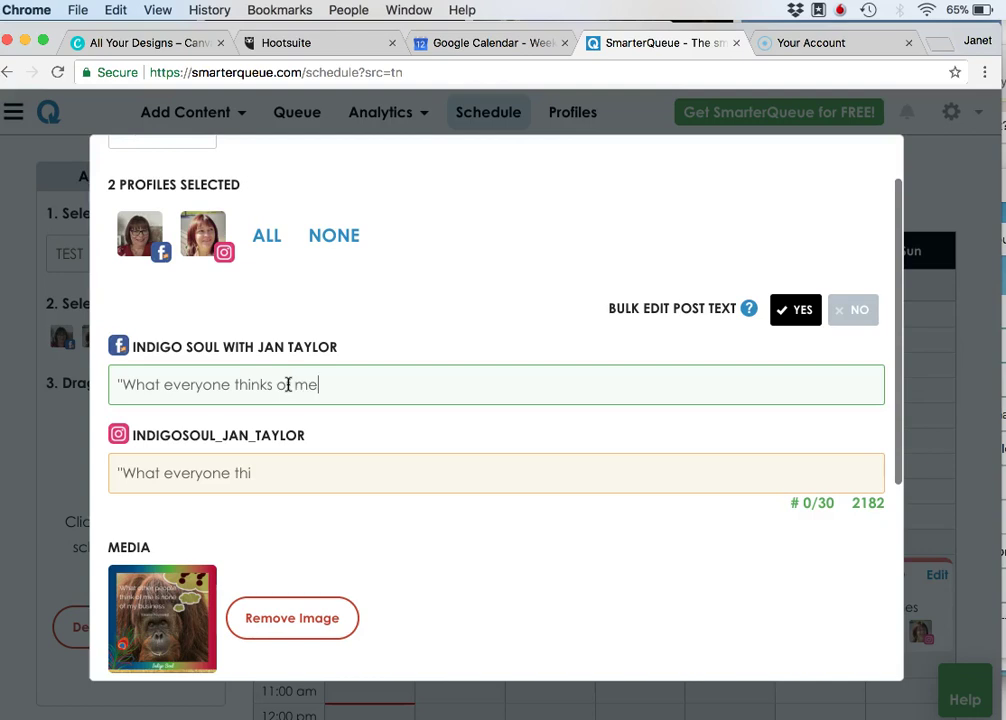
{"action": "type", "text": "veru is none of m"}
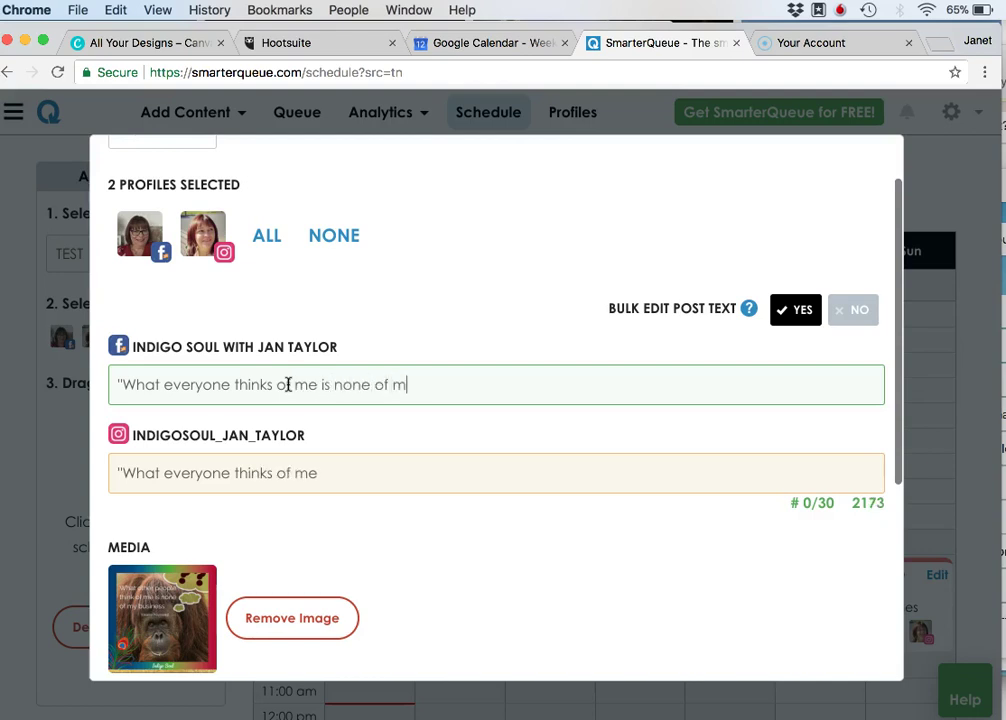
{"action": "type", "text": "siness\" - Elan"}
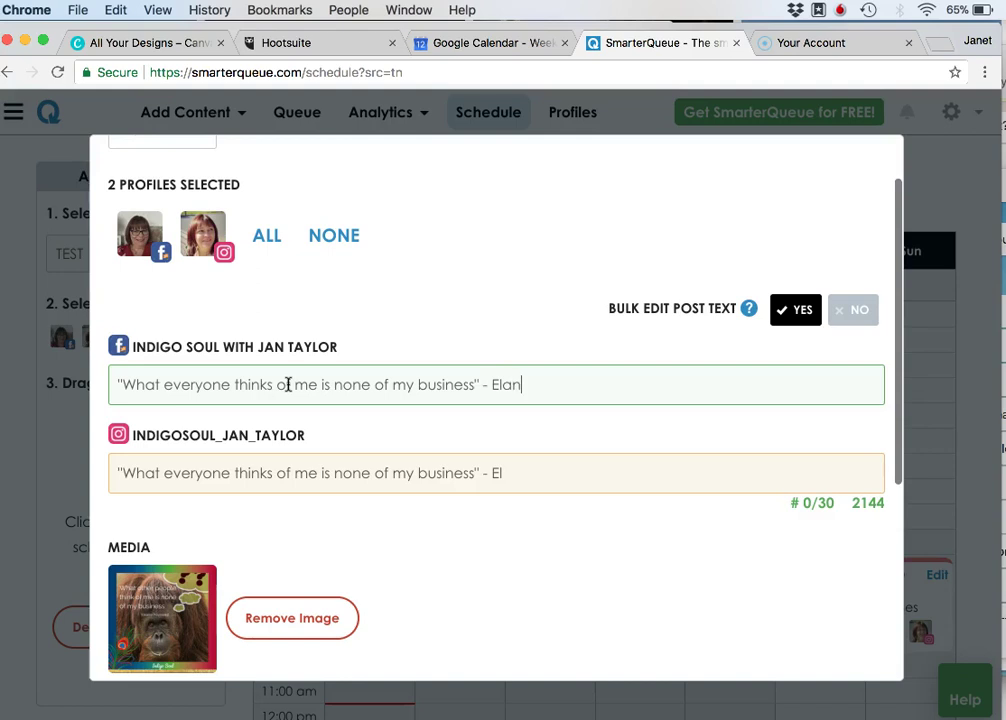
{"action": "key", "text": "BackSpace"}
{"action": "key", "text": "BackSpace"}
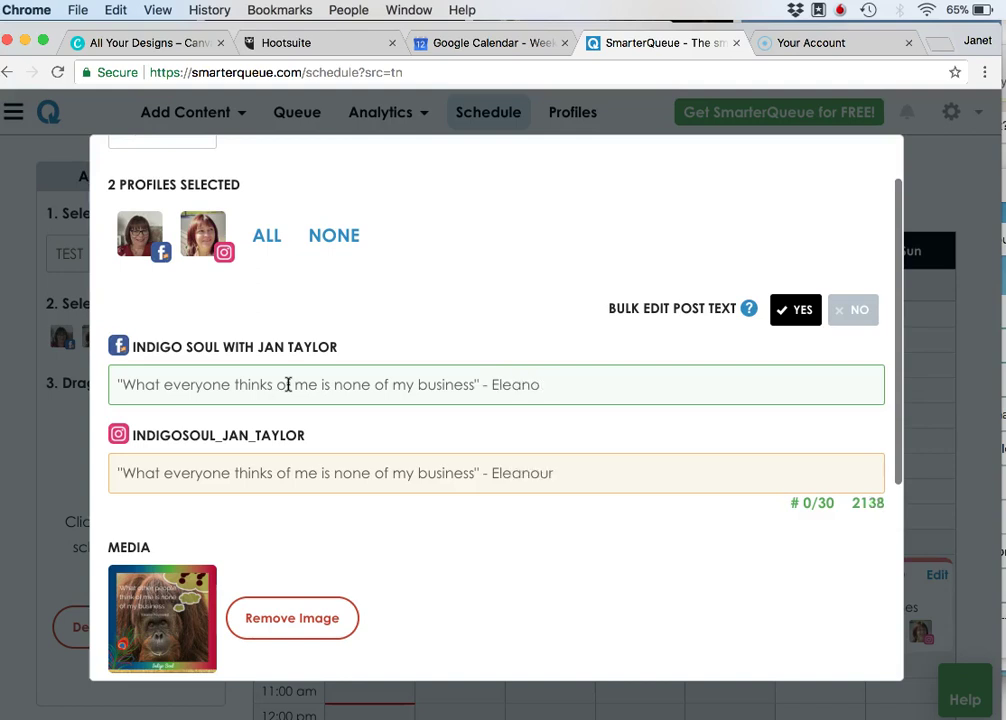
{"action": "type", "text": "r Roosev"}
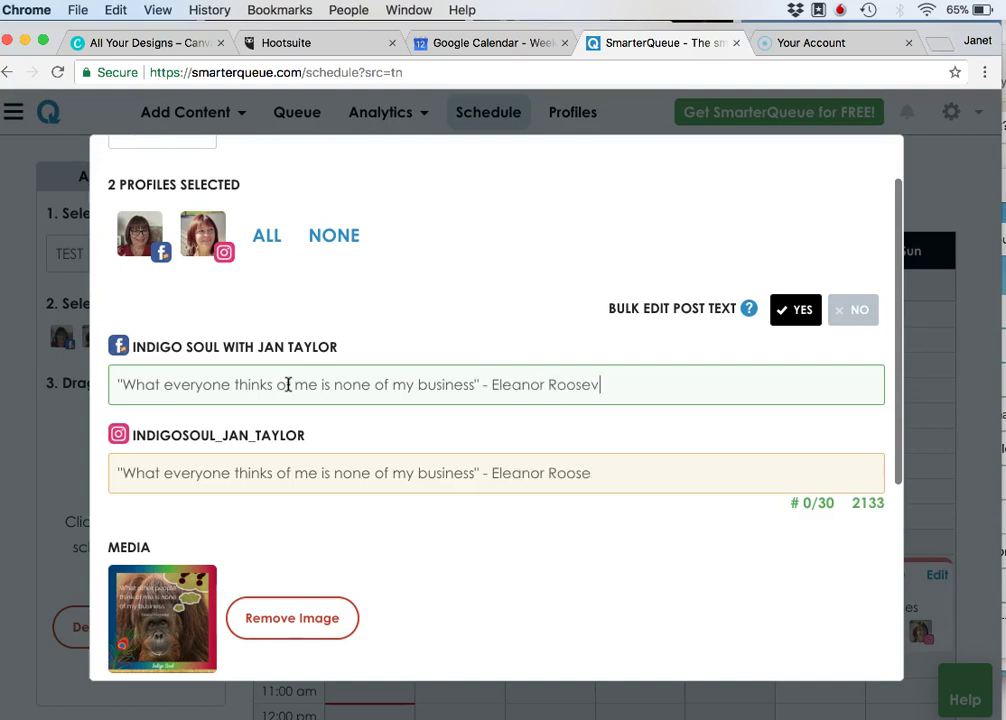
{"action": "type", "text": "elt"}
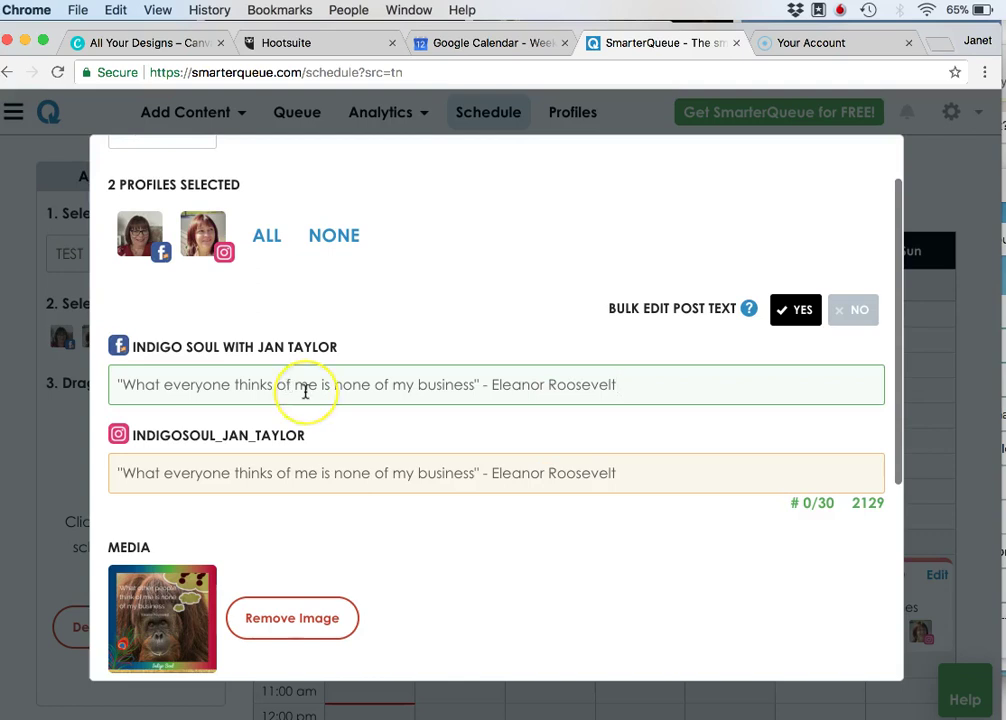
Start a second paragraph: "I used to worry about what everyone thought of me but this days I try and remember this quote".
{"action": "key", "text": "Return"}
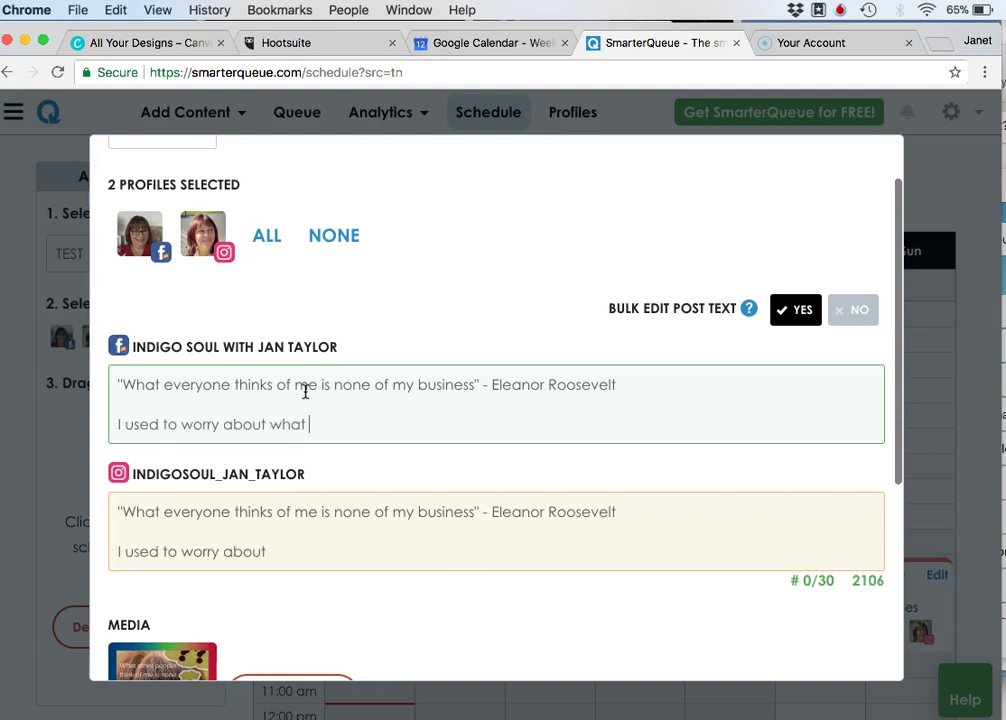
{"action": "type", "text": "ne tho"}
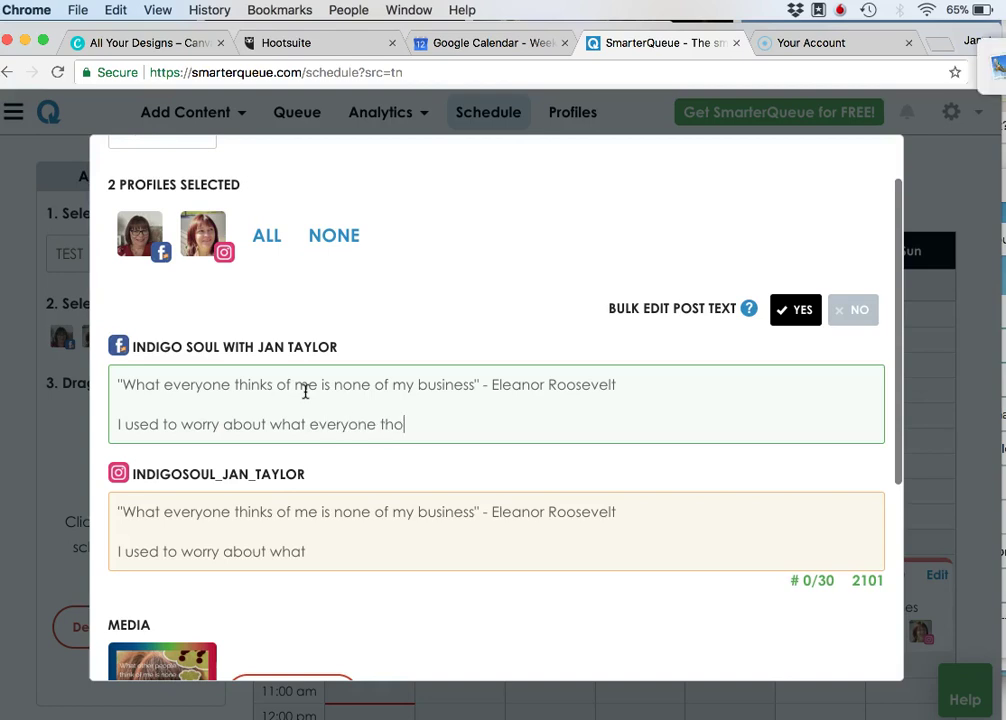
{"action": "type", "text": "ught of me but this days I try and ere"}
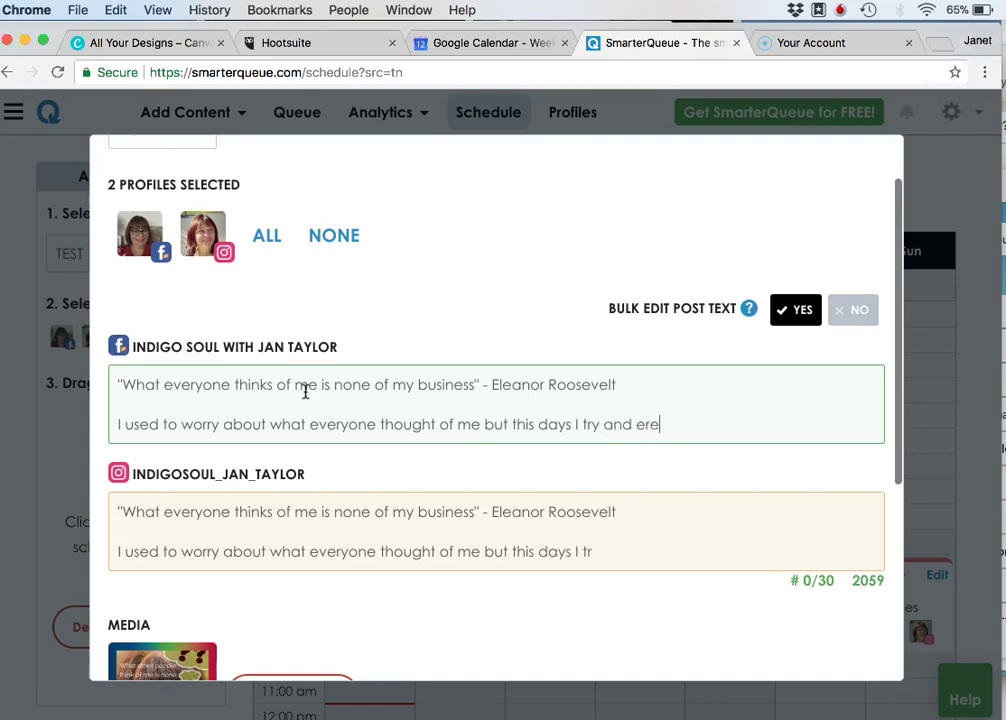
{"action": "key", "text": "BackSpace"}
{"action": "key", "text": "BackSpace"}
{"action": "key", "text": "BackSpace"}
{"action": "type", "text": "remember this quote "}
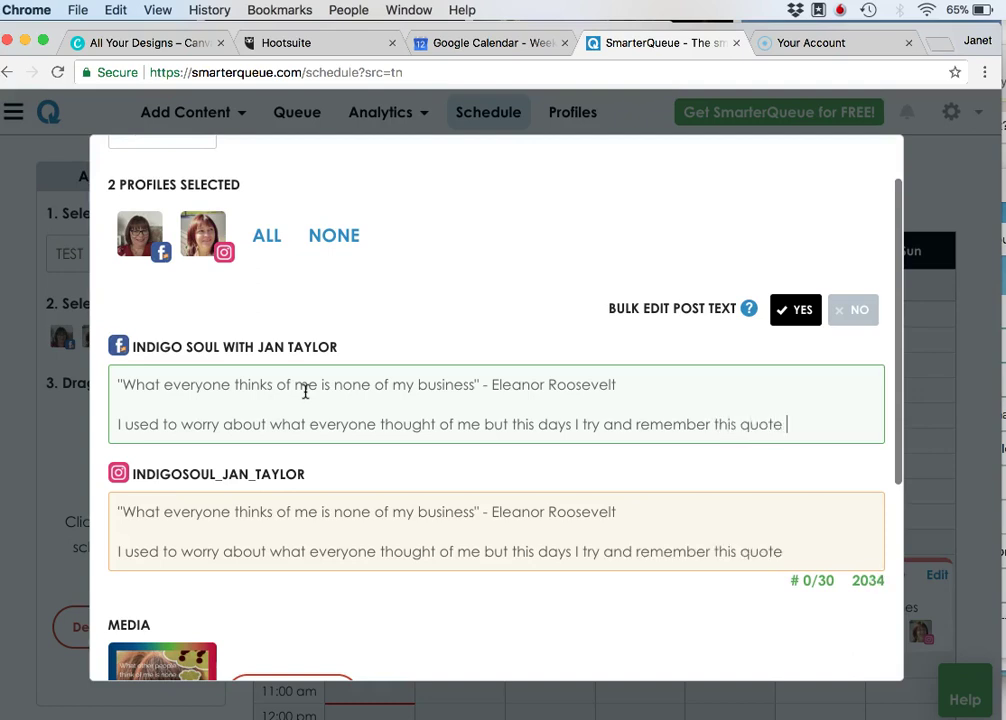
Continue the paragraph with "and I think if people don't like me they can lump me. I am always my true self and I".
{"action": "type", "text": "and I think if"}
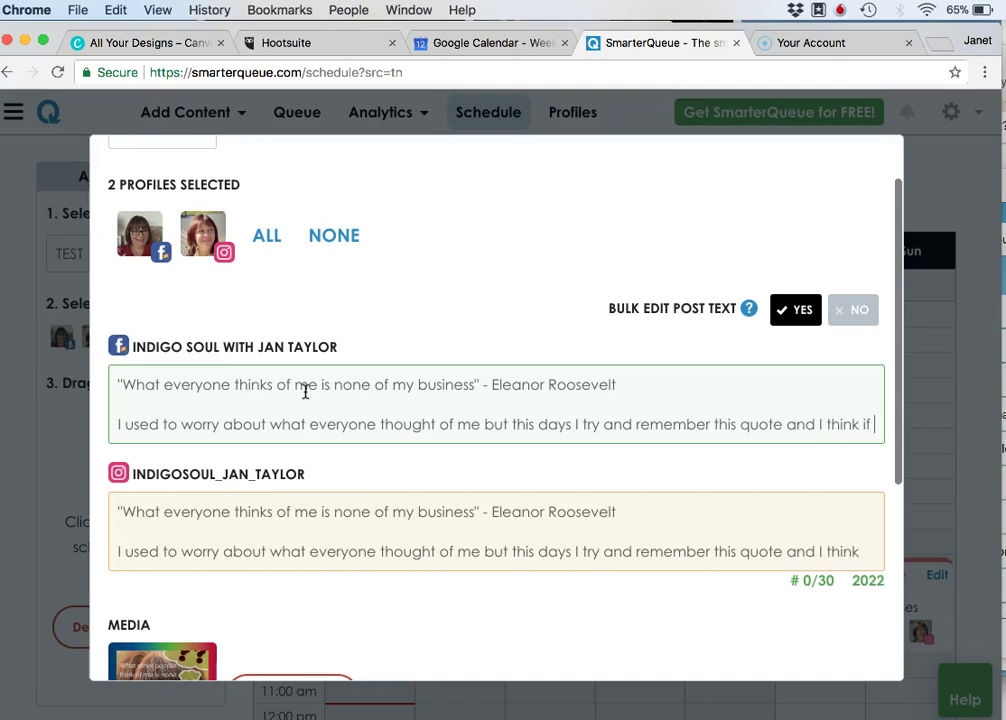
{"action": "type", "text": " people don't"}
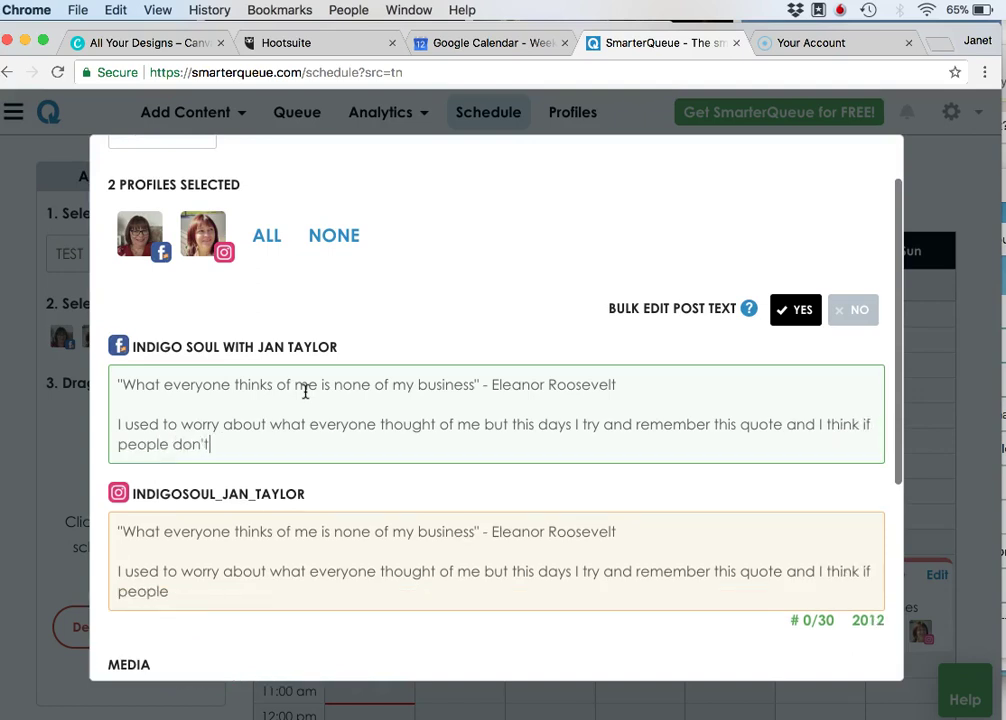
{"action": "type", "text": "li"}
{"action": "key", "text": "BackSpace"}
{"action": "key", "text": "BackSpace"}
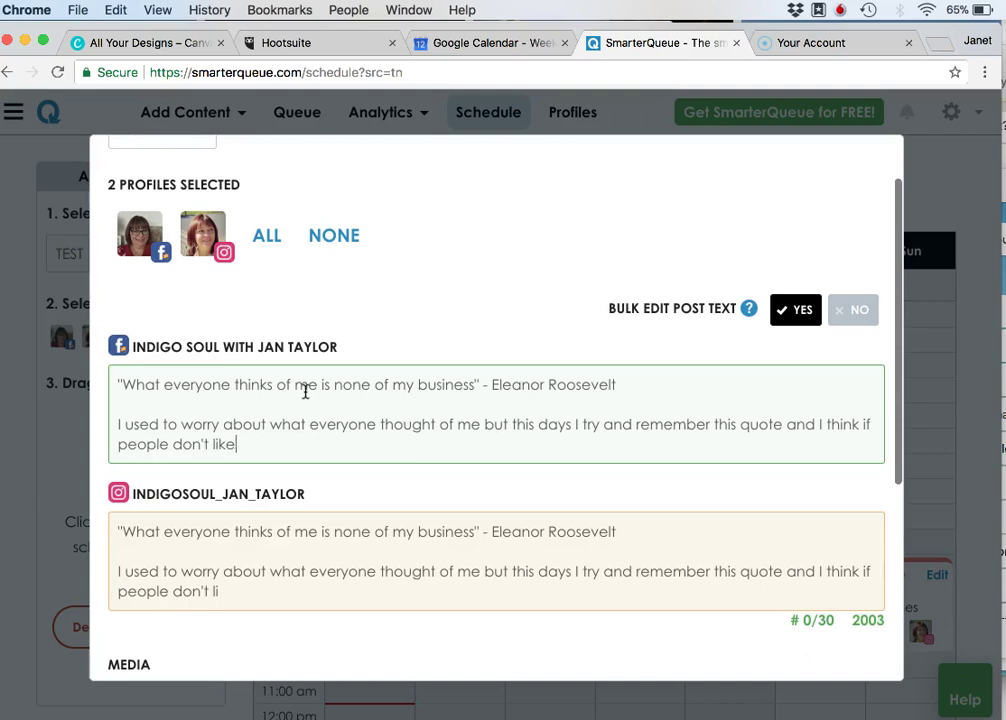
{"action": "type", "text": "like me they can lump me. I am always my true self and I h"}
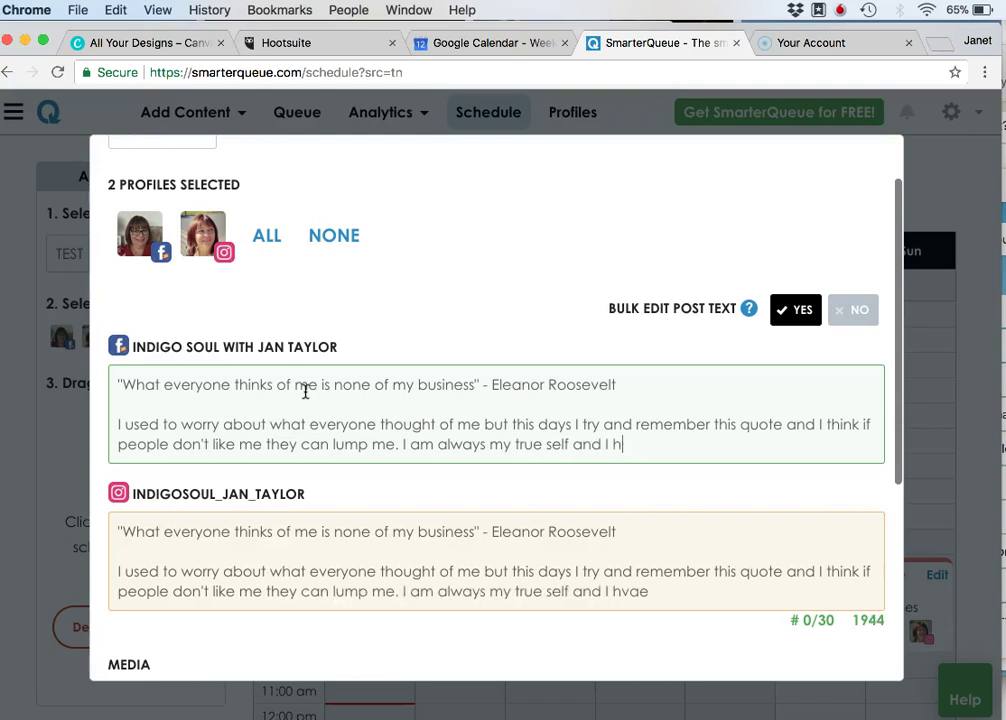
Finish the paragraph with "have learnt to love myself. Still a work in progress if I'm honest but I'm getting there.".
{"action": "type", "text": "learnt to l"}
{"action": "key", "text": "BackSpace"}
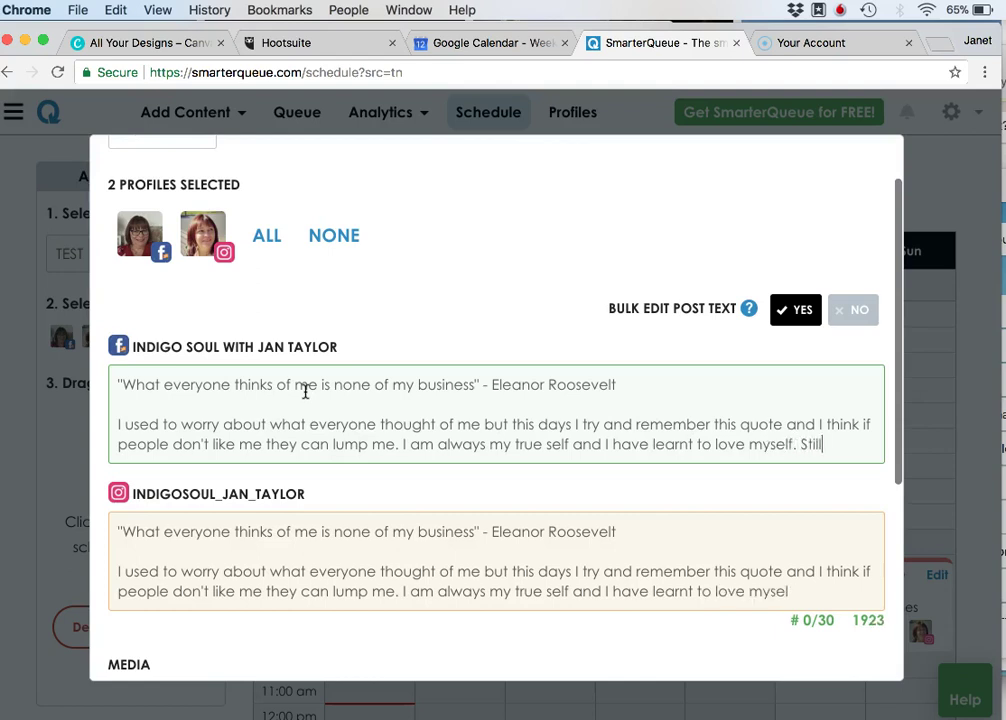
{"action": "type", "text": "k in progress"}
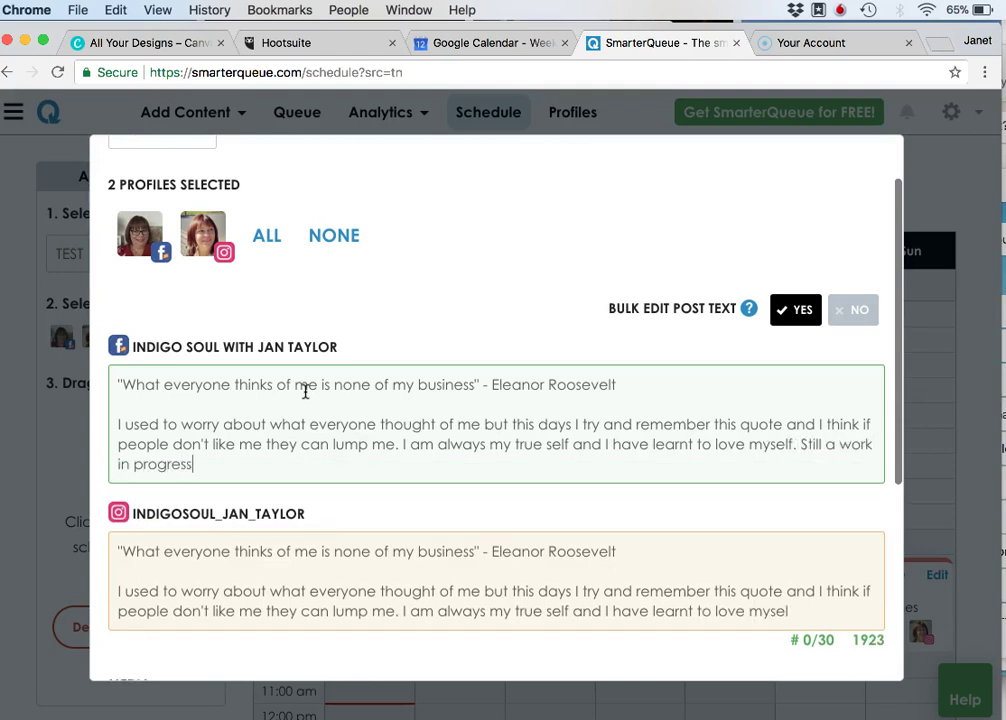
{"action": "type", "text": " if I'"}
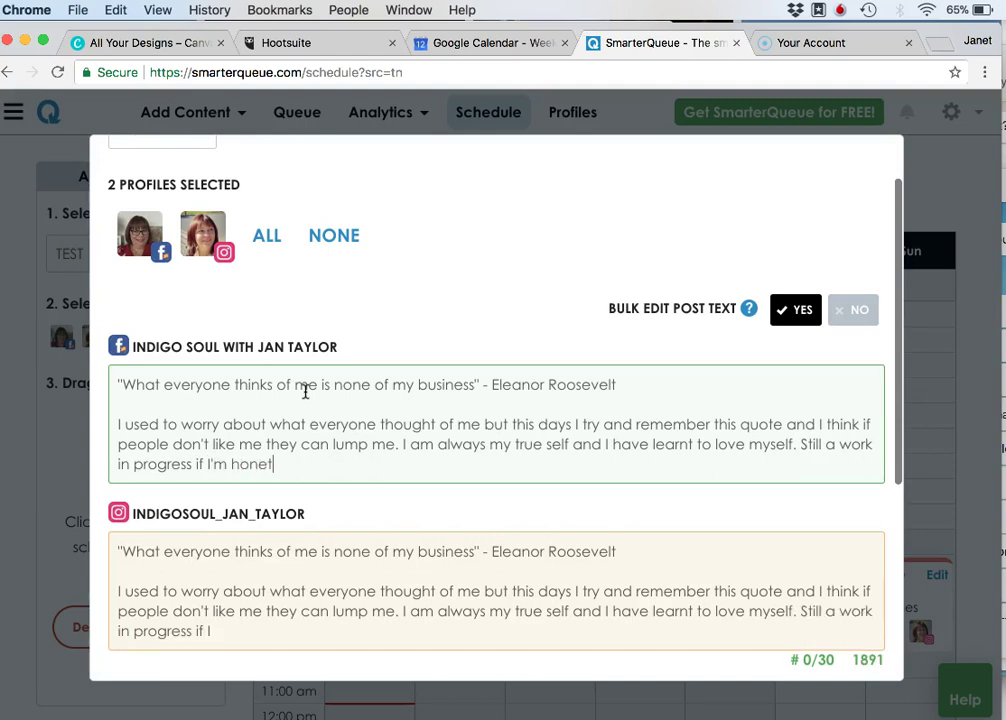
{"action": "type", "text": "m honest but I'm getting there"}
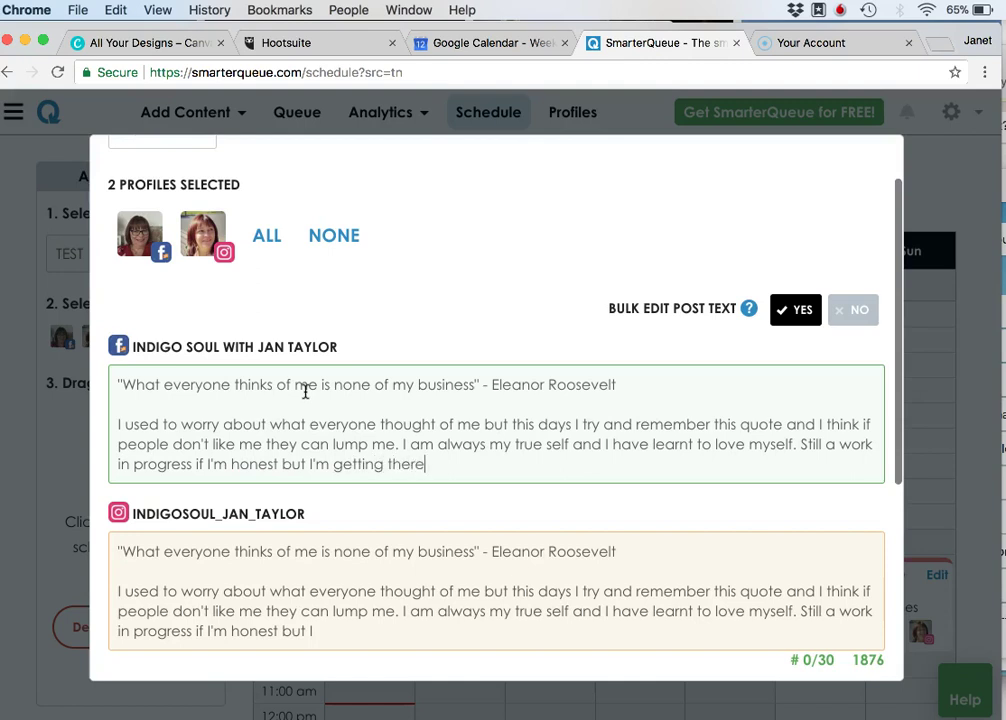
{"action": "type", "text": "."}
Sign off the bulk-edited post text in a new paragraph with "Love", the author's first name, "xxx" and a red heart emoji.
{"action": "key", "text": "Return"}
{"action": "key", "text": "Return"}
{"action": "type", "text": "Love Jan xxx"}
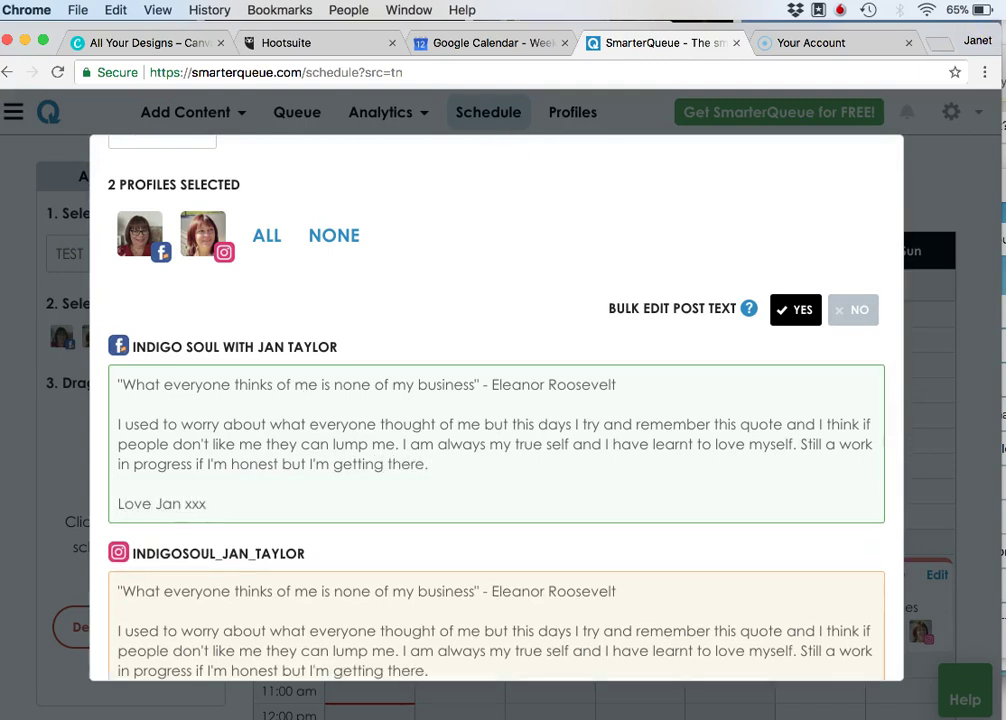
{"action": "key", "text": "ctrl+super+space"}
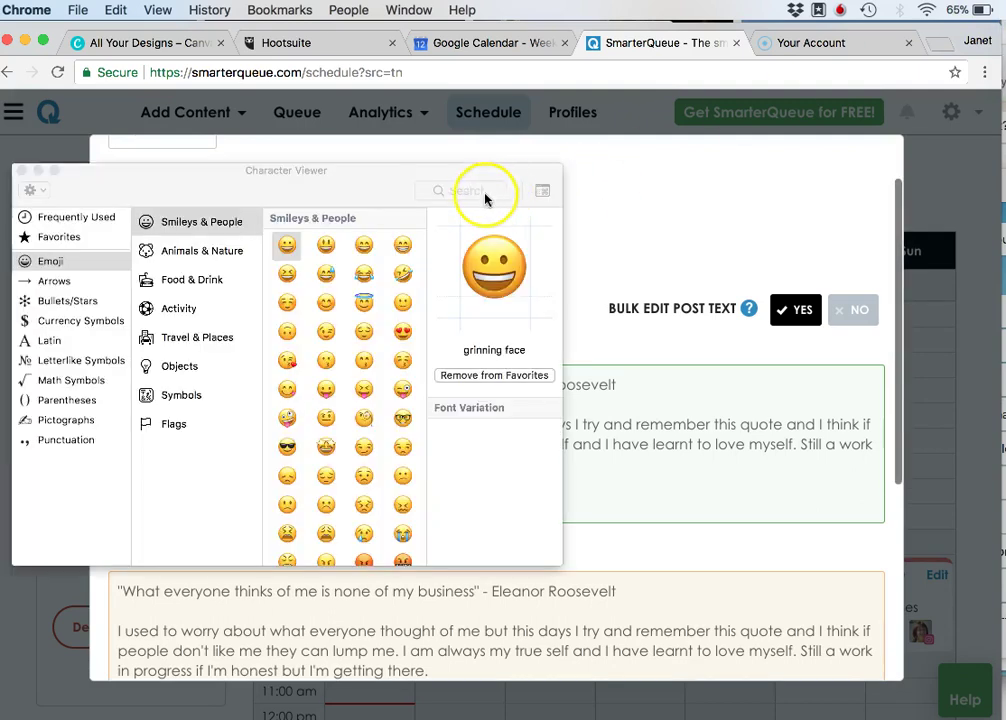
{"action": "left_click", "coordinate": [72, 237]}
{"action": "left_click", "coordinate": [412, 225]}
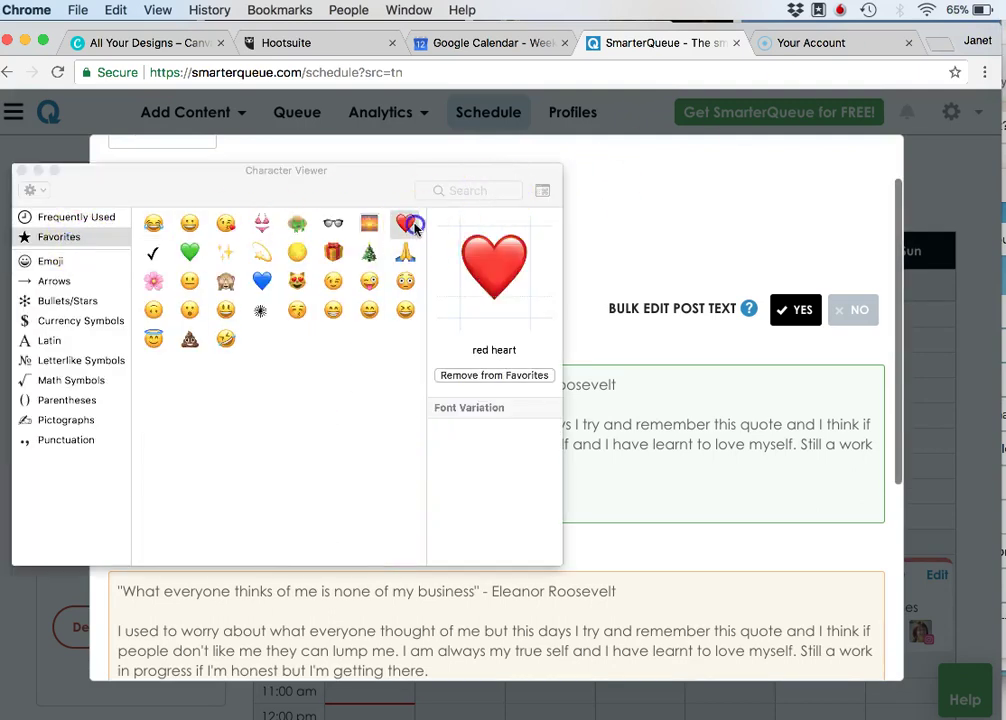
{"action": "left_click", "coordinate": [22, 170]}
Switch to Notes and copy the hashtag block from #oraclecards through #crystaljewellery in the pinned INSTAGRAM POSTS note.
{"action": "scroll", "coordinate": [598, 359], "scroll_direction": "down", "scroll_amount": 5}
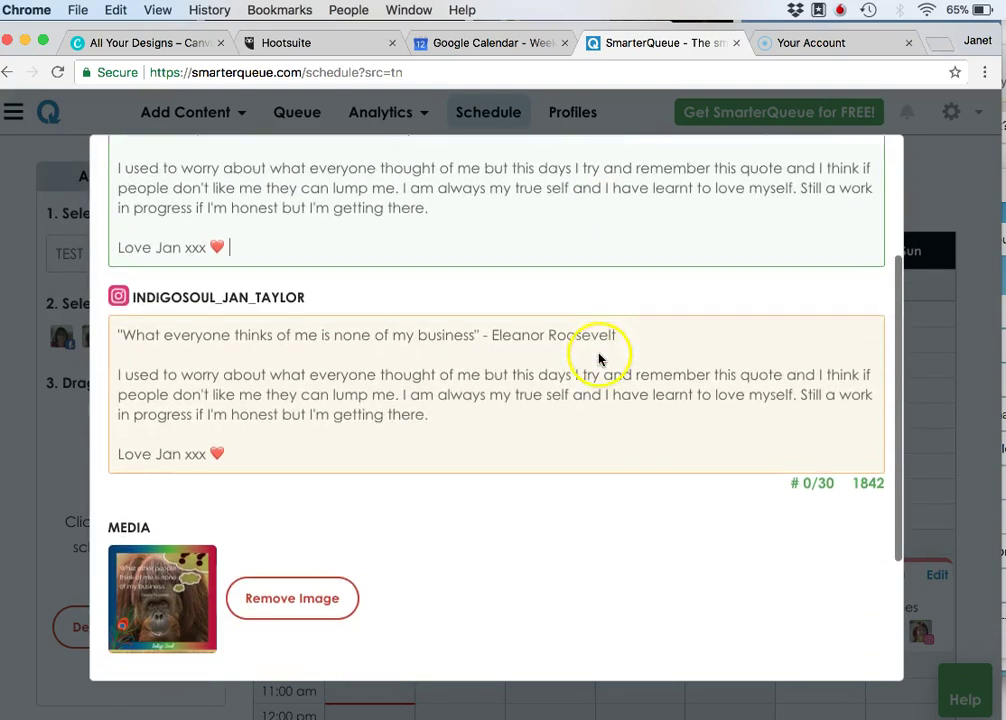
{"action": "key", "text": "super+Tab"}
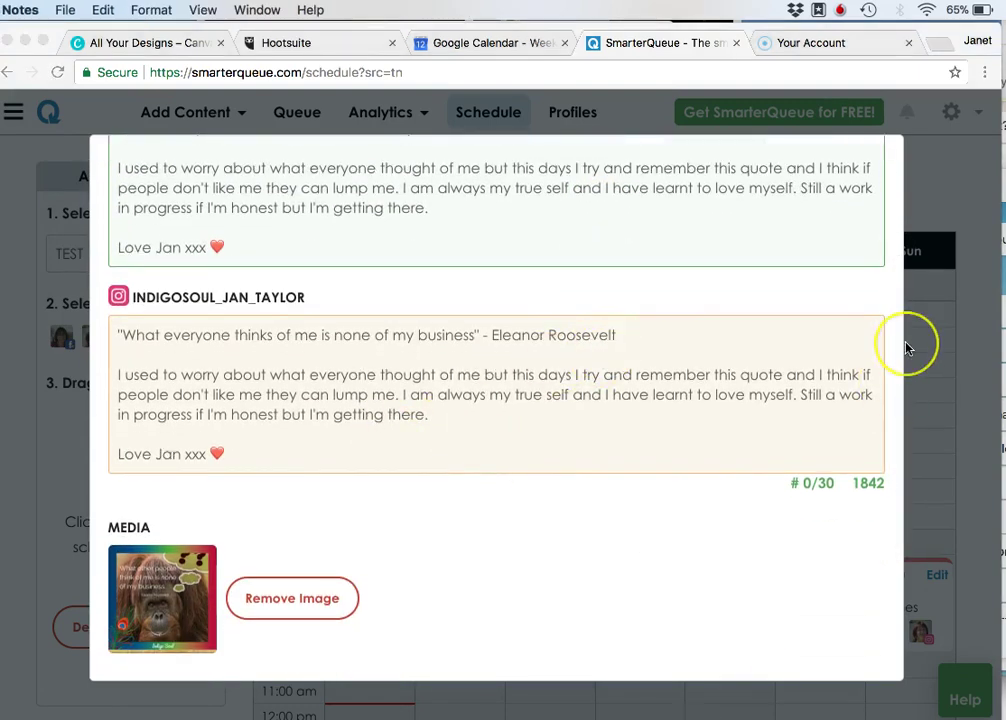
{"action": "key", "text": "super+0"}
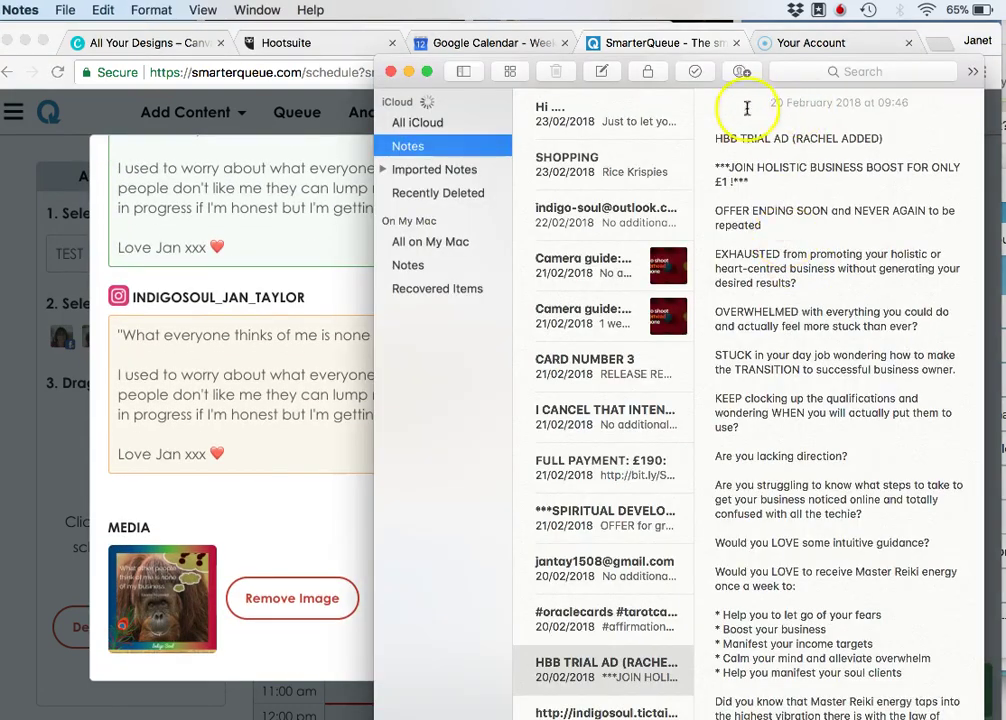
{"action": "left_click", "coordinate": [815, 72]}
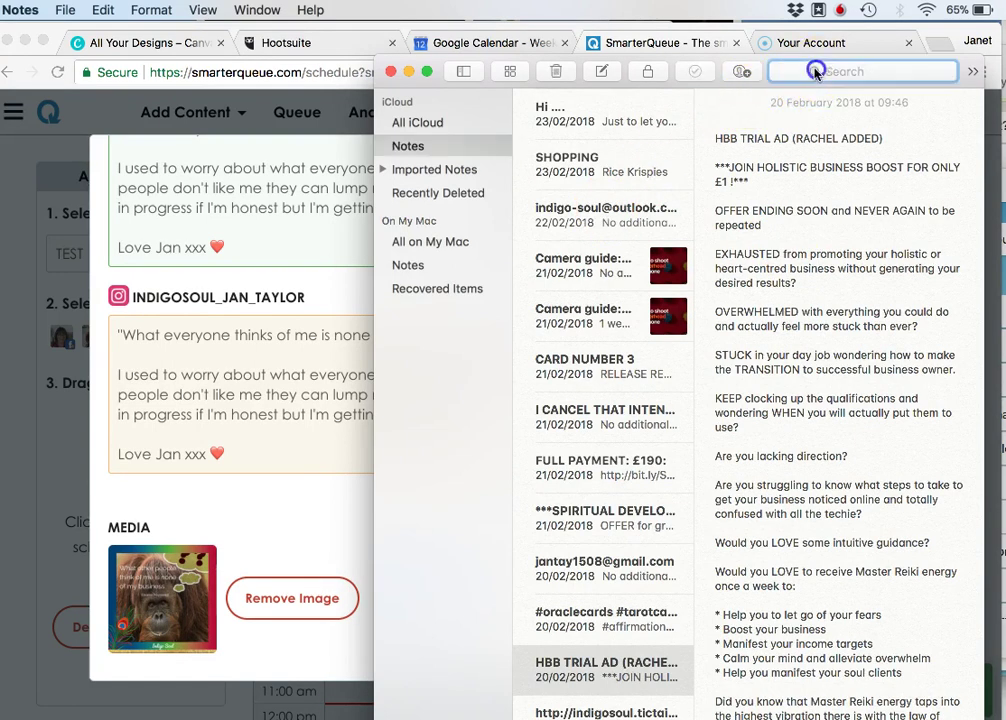
{"action": "scroll", "coordinate": [631, 192], "scroll_direction": "up", "scroll_amount": 10}
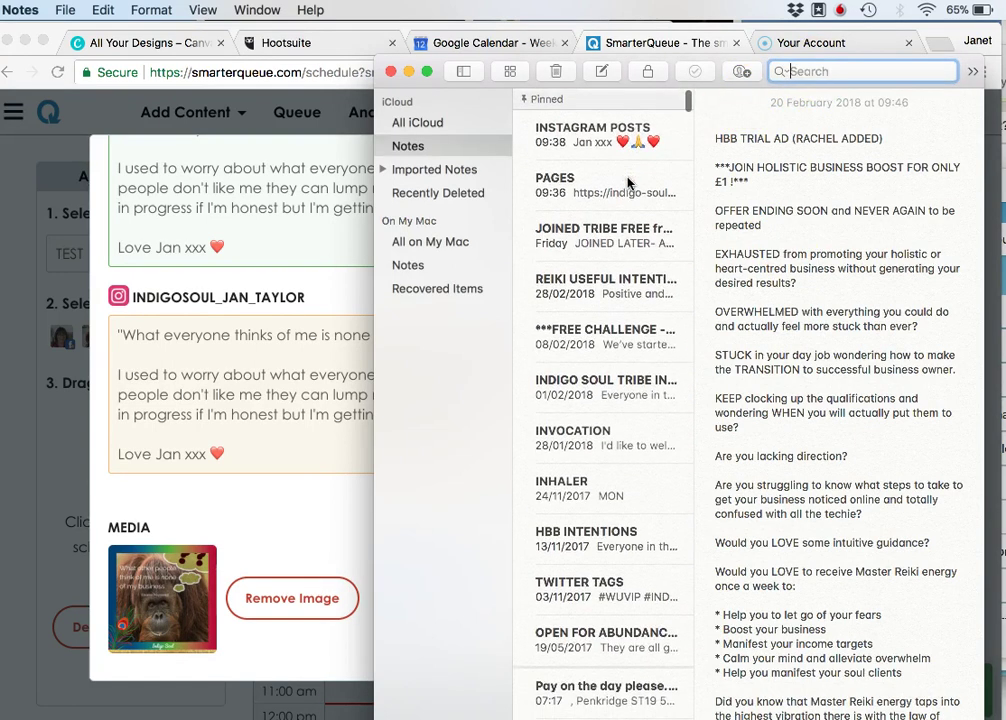
{"action": "left_click", "coordinate": [615, 150]}
{"action": "scroll", "coordinate": [890, 250], "scroll_direction": "down", "scroll_amount": 8}
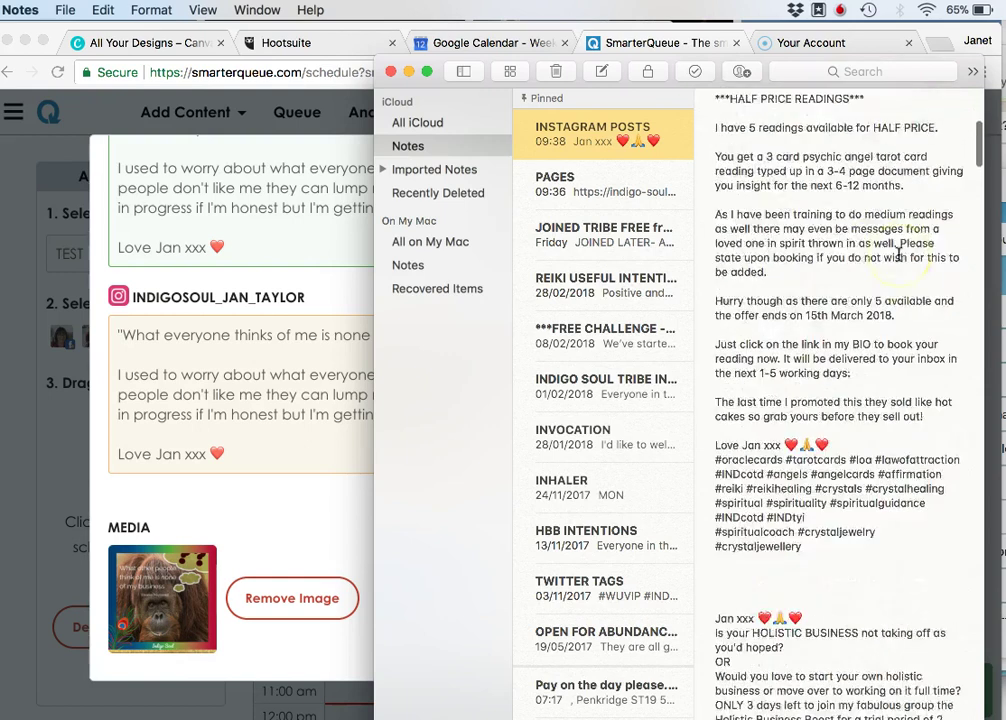
{"action": "scroll", "coordinate": [890, 256], "scroll_direction": "up", "scroll_amount": 3}
{"action": "left_click_drag", "start_coordinate": [712, 196], "coordinate": [814, 289]}
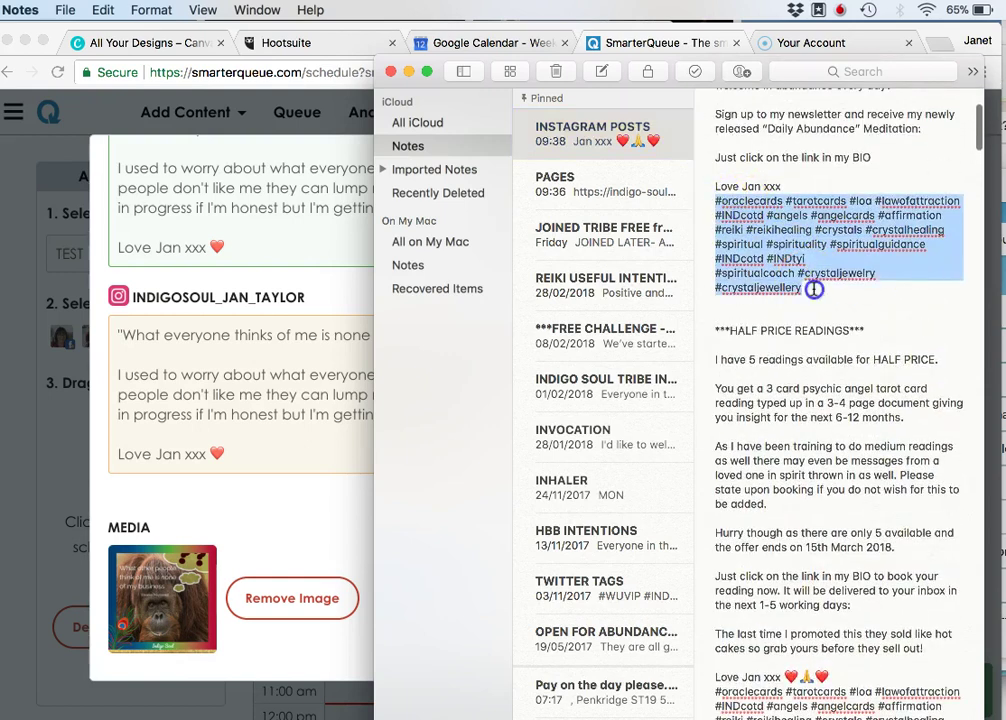
{"action": "key", "text": "super+c"}
Return to the SmarterQueue post editor and paste the copied hashtags below the sign-off in the Instagram text only.
{"action": "left_click", "coordinate": [274, 450]}
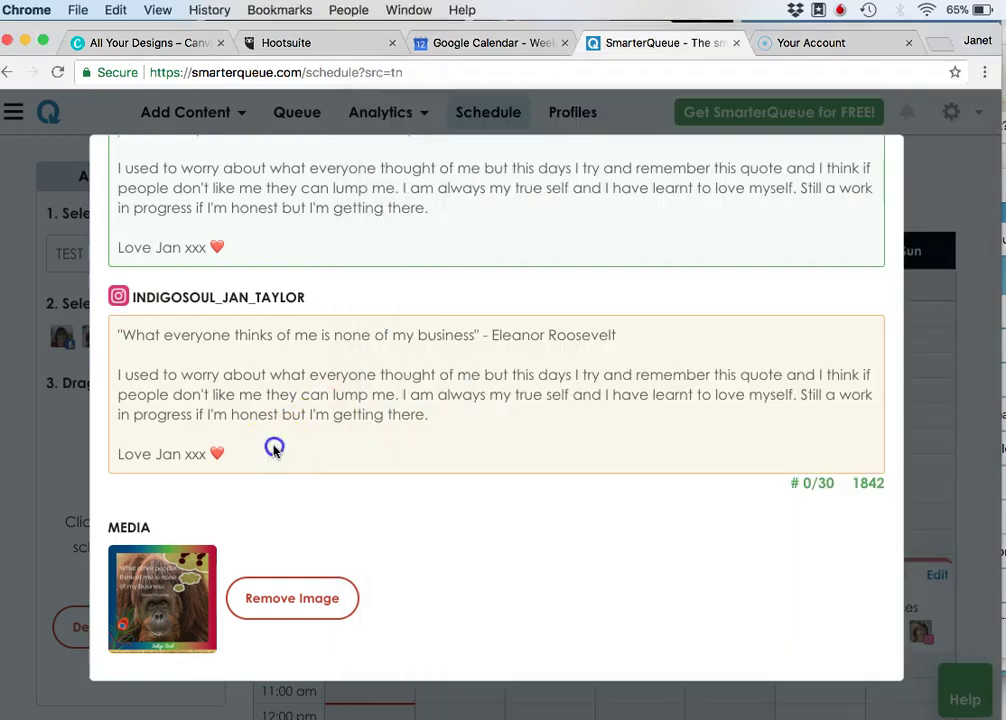
{"action": "left_click", "coordinate": [240, 450]}
{"action": "key", "text": "Return"}
{"action": "key", "text": "super+v"}
{"action": "left_click", "coordinate": [468, 432]}
Review the finished TEST post and add it to the queue with re-queue after posting and Close Editor selected.
{"action": "scroll", "coordinate": [468, 432], "scroll_direction": "down", "scroll_amount": 10}
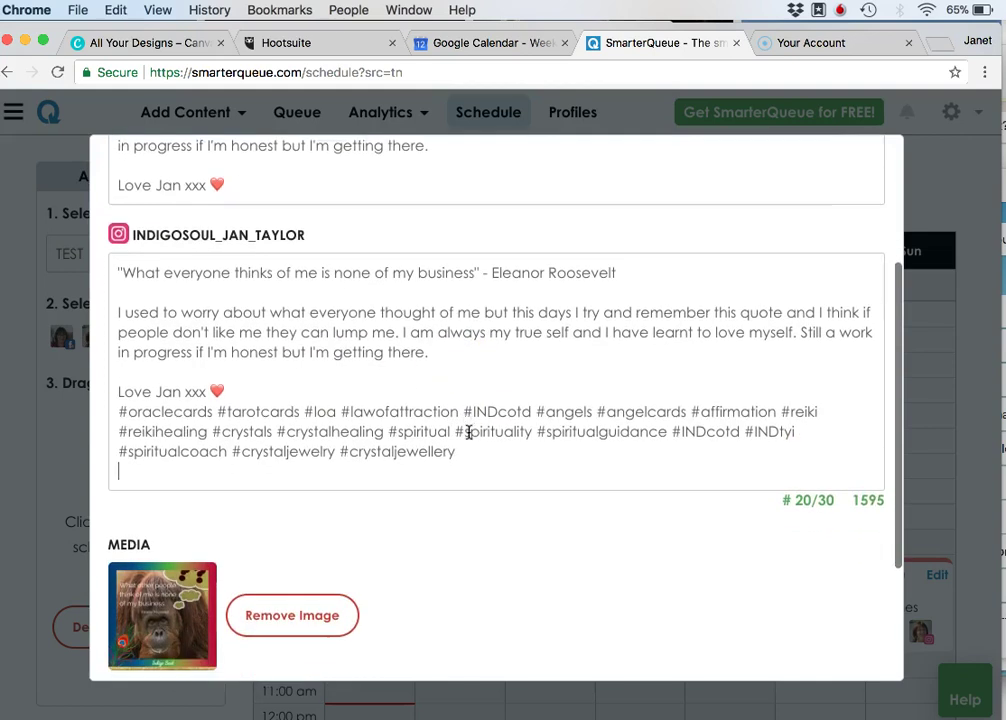
{"action": "scroll", "coordinate": [468, 432], "scroll_direction": "up", "scroll_amount": 10}
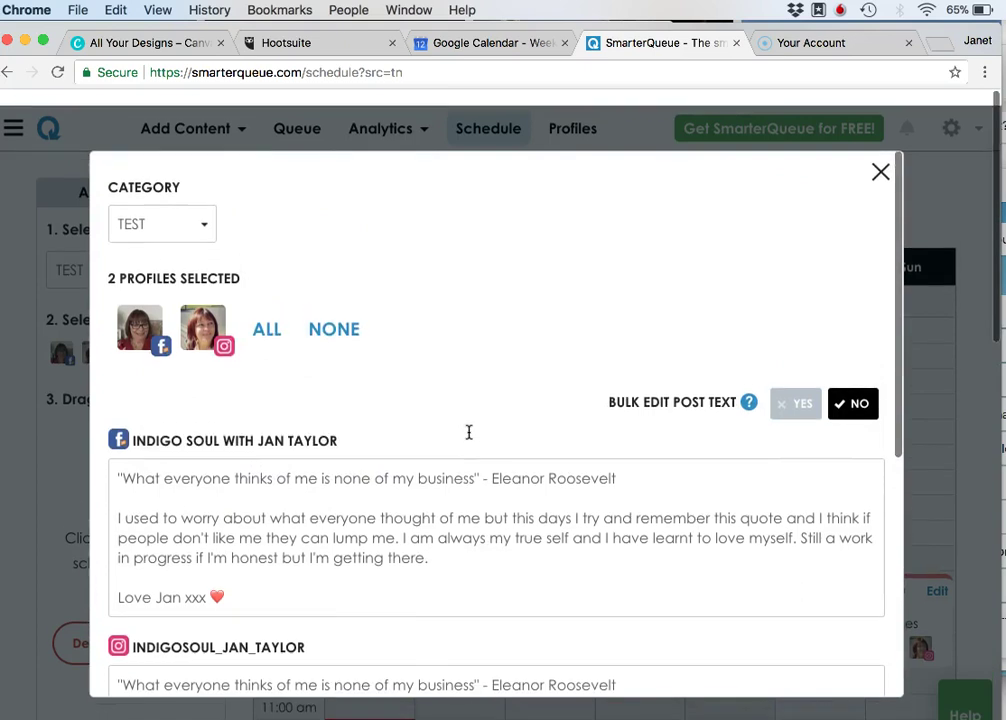
{"action": "left_click", "coordinate": [561, 375]}
{"action": "scroll", "coordinate": [561, 375], "scroll_direction": "down", "scroll_amount": 10}
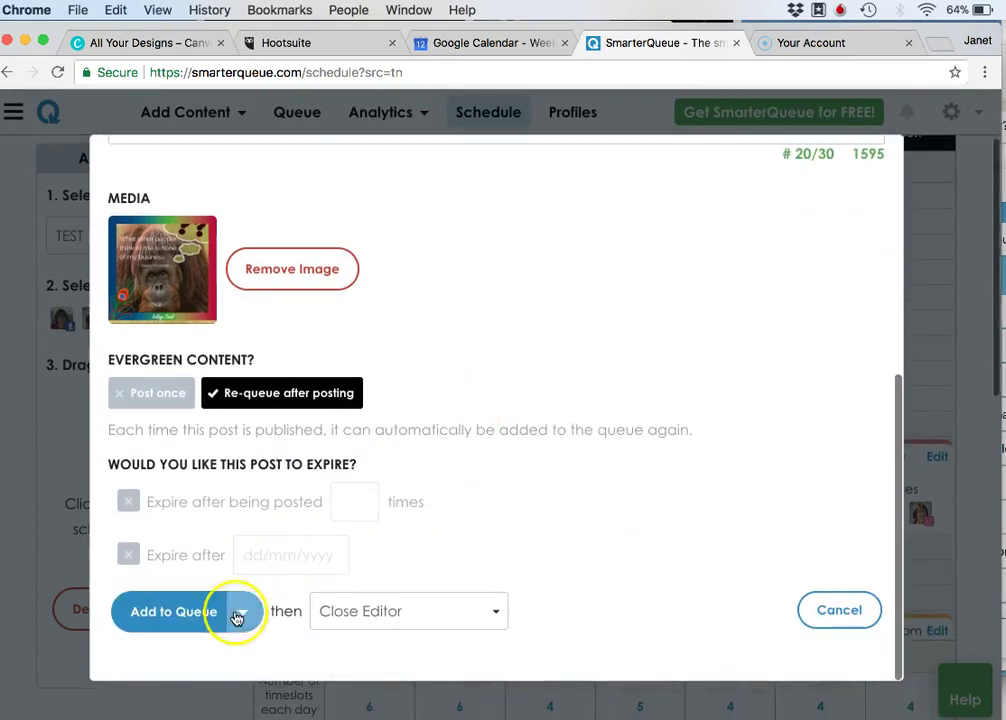
{"action": "left_click", "coordinate": [203, 623]}
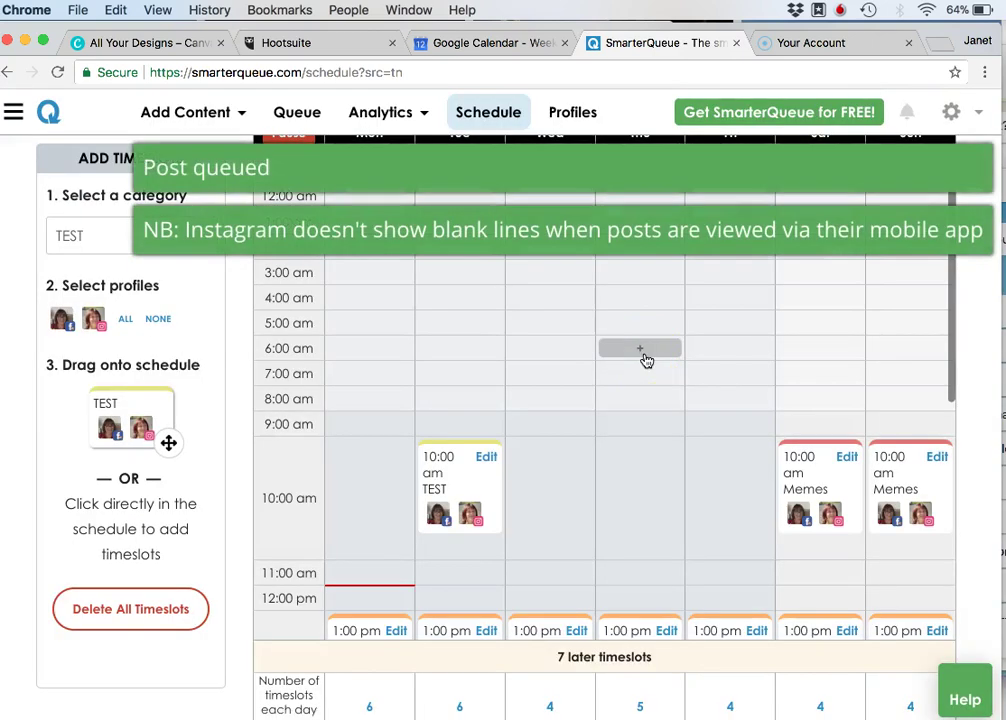
Open the Queue and examine the upcoming posts with their dates, times and categories.
{"action": "left_click", "coordinate": [306, 116]}
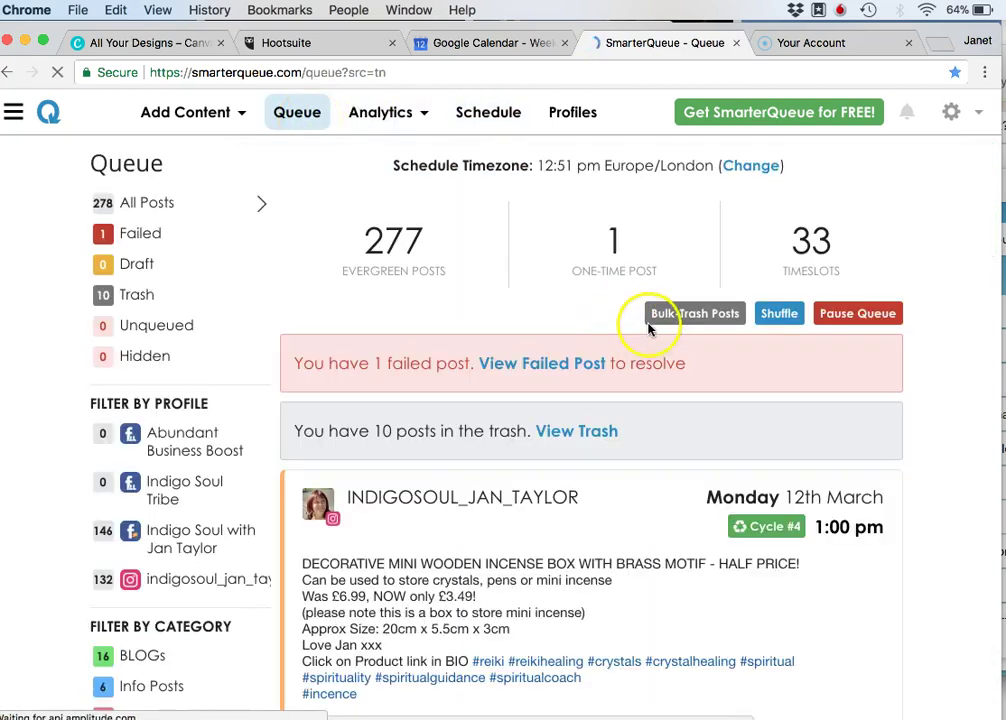
{"action": "scroll", "coordinate": [658, 317], "scroll_direction": "down", "scroll_amount": 1}
{"action": "scroll", "coordinate": [654, 330], "scroll_direction": "down", "scroll_amount": 5}
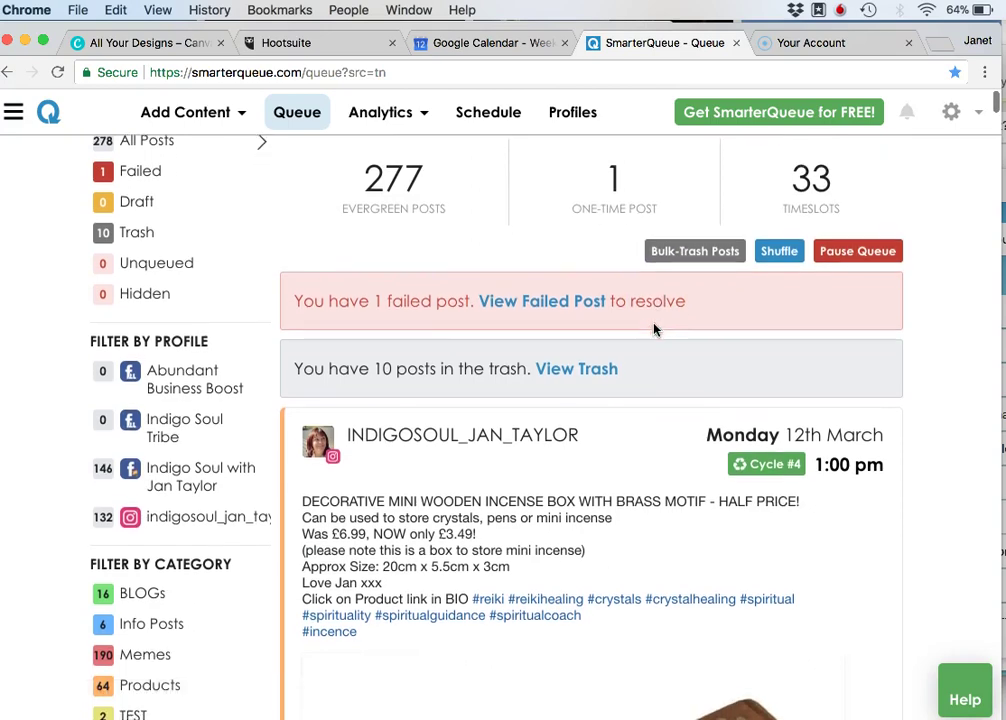
{"action": "scroll", "coordinate": [654, 330], "scroll_direction": "down", "scroll_amount": 15}
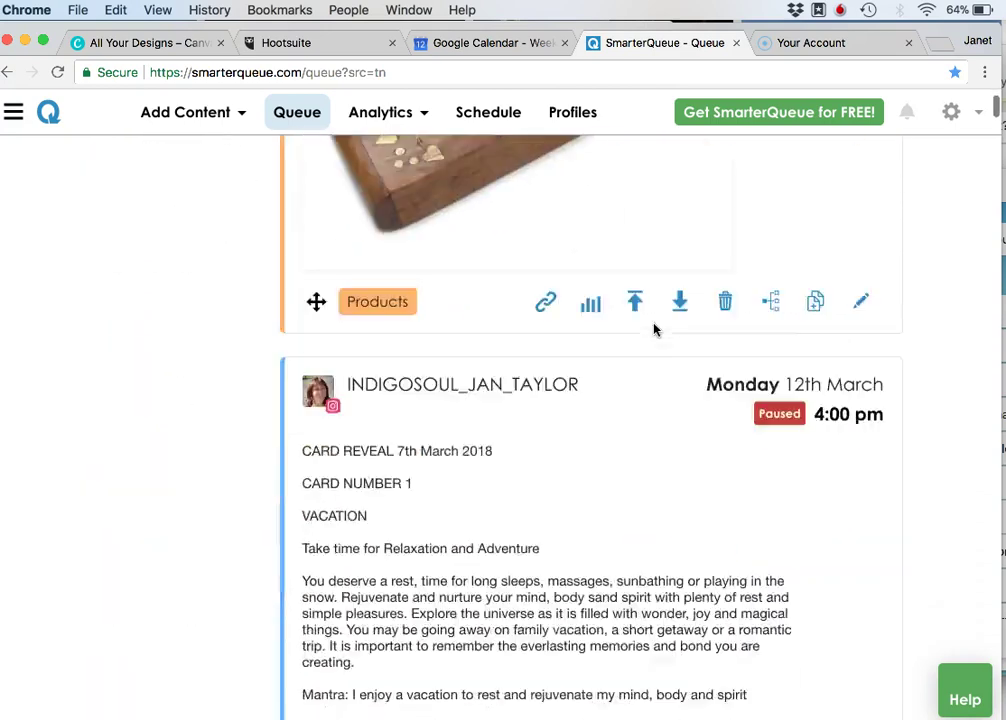
{"action": "scroll", "coordinate": [654, 330], "scroll_direction": "down", "scroll_amount": 10}
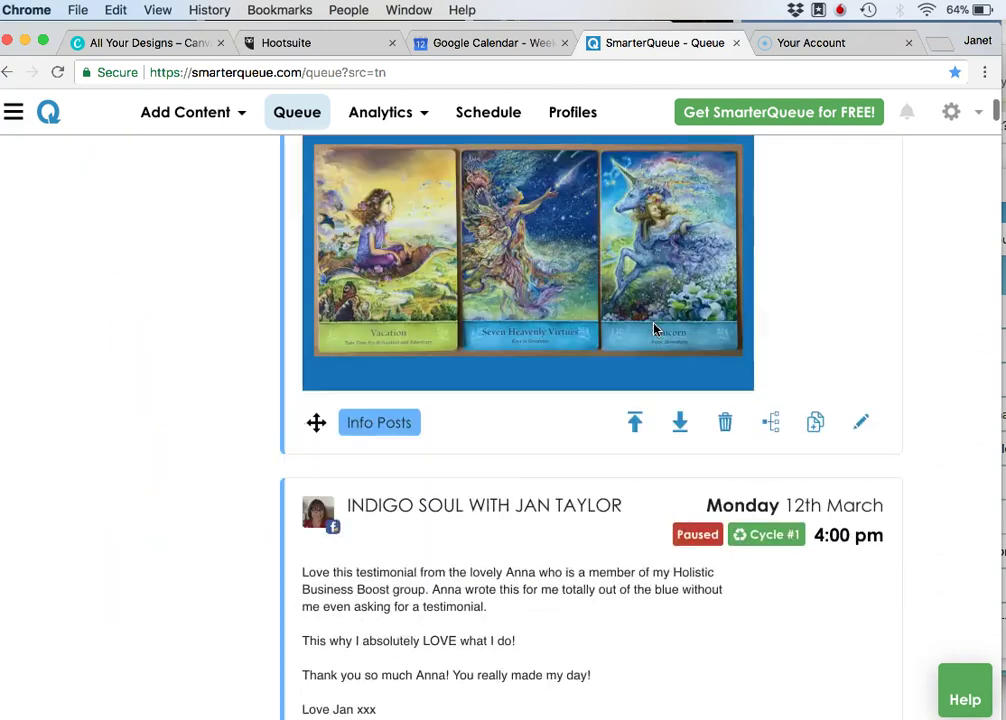
{"action": "scroll", "coordinate": [654, 330], "scroll_direction": "up", "scroll_amount": 10}
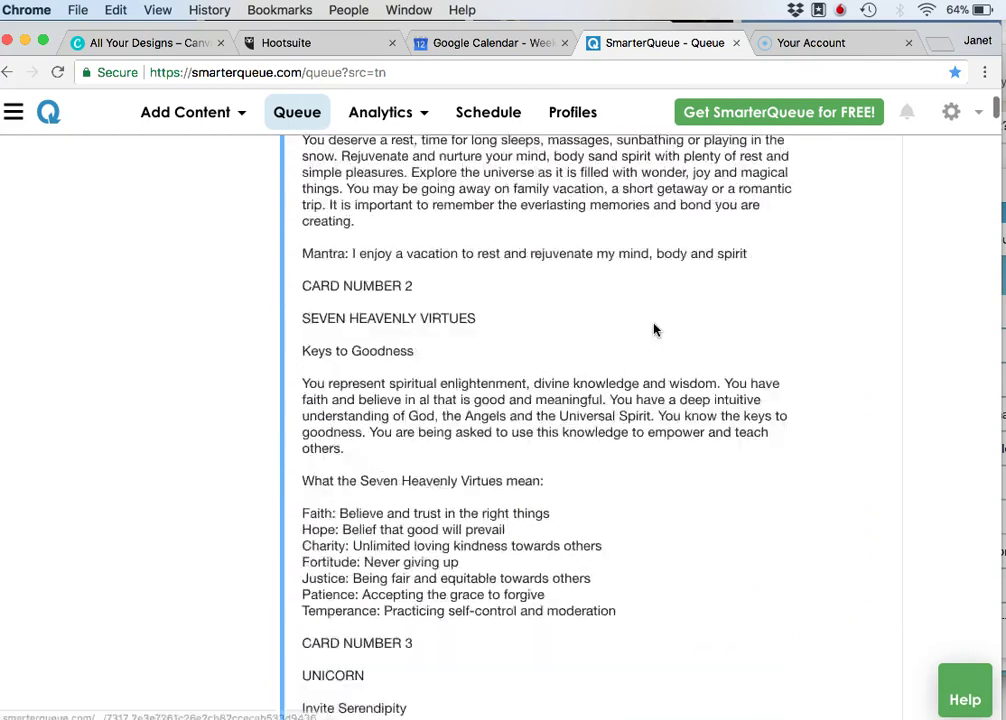
Trash the queued Instagram Info Posts entry titled CARD REVEAL 7th March 2018.
{"action": "scroll", "coordinate": [654, 330], "scroll_direction": "down", "scroll_amount": 15}
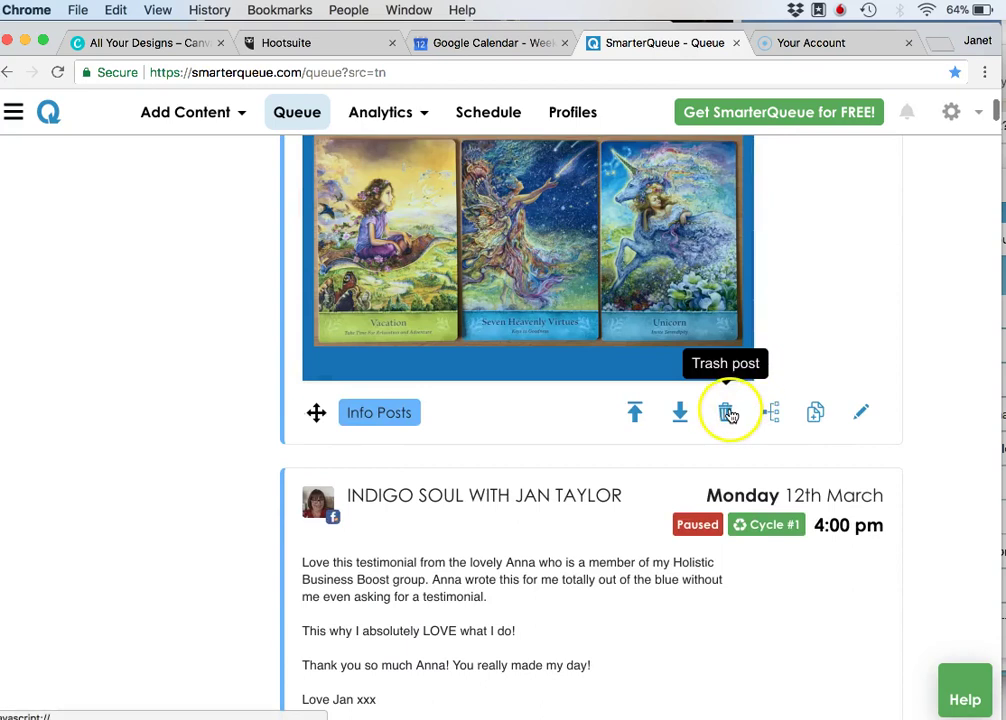
{"action": "left_click", "coordinate": [730, 412]}
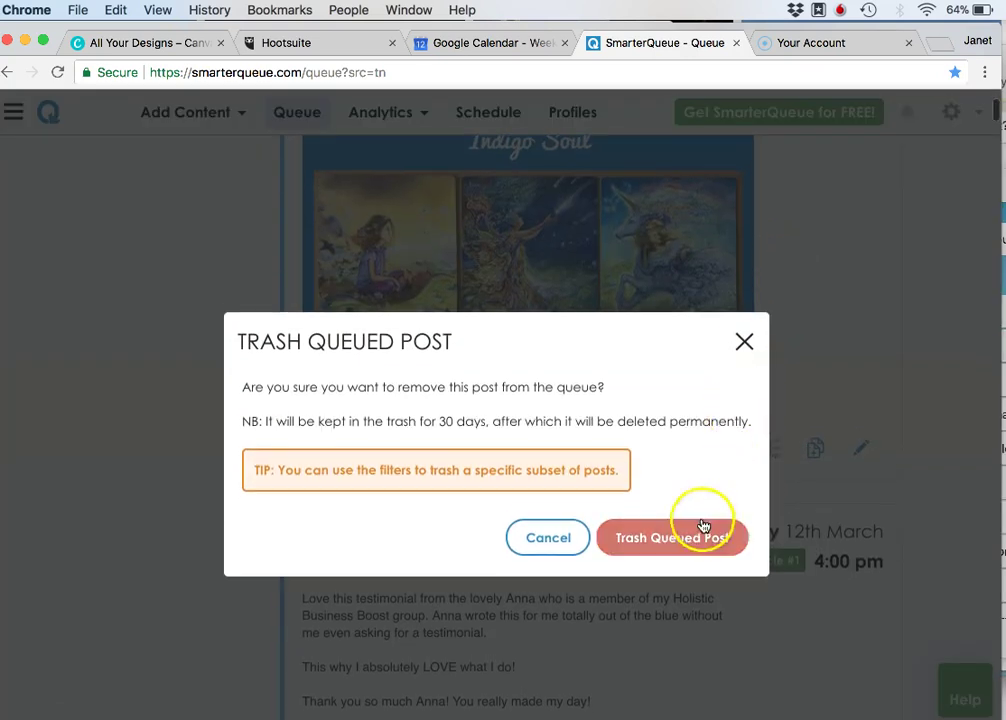
{"action": "left_click", "coordinate": [744, 343]}
{"action": "scroll", "coordinate": [880, 252], "scroll_direction": "down", "scroll_amount": 2}
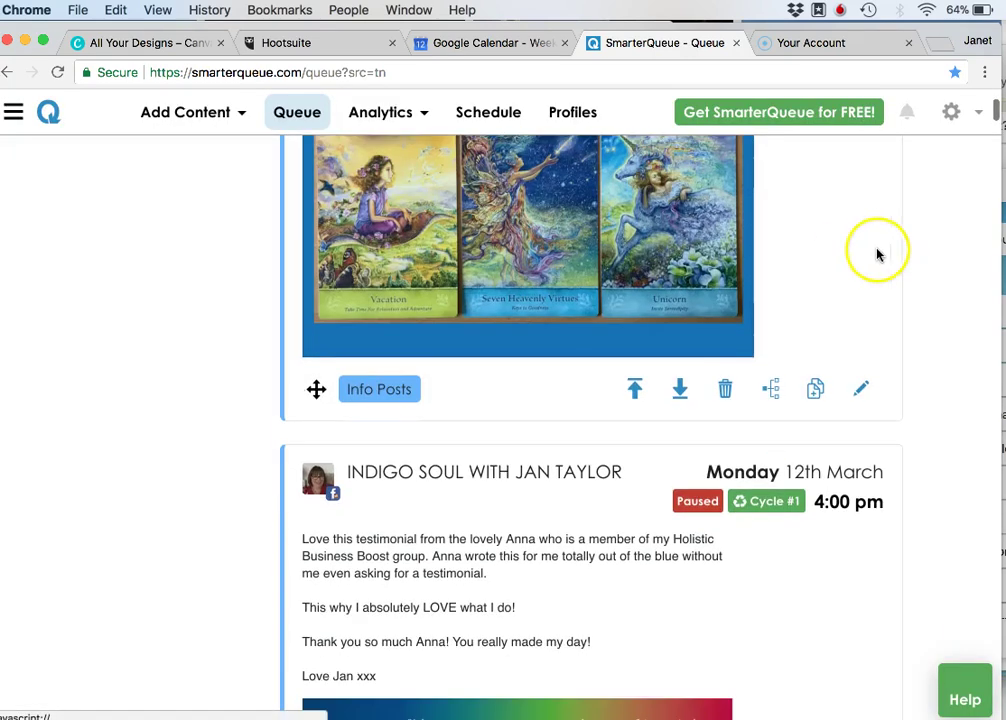
{"action": "left_click", "coordinate": [728, 392]}
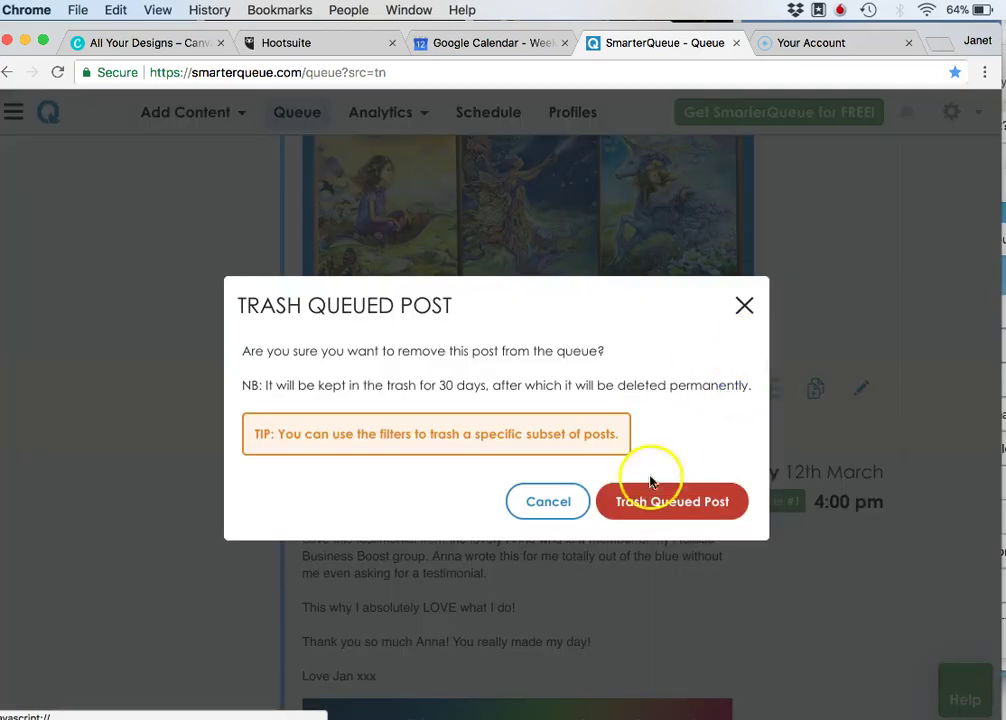
{"action": "left_click", "coordinate": [645, 513]}
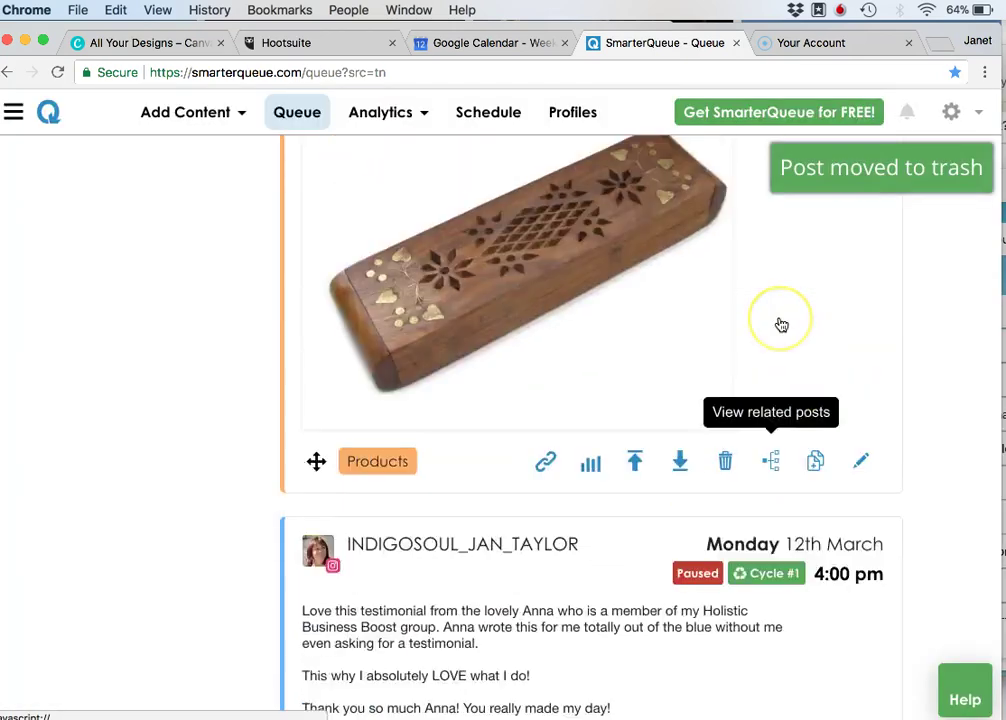
Examine the remaining queued posts and the queue's filters by profile, category, type and content.
{"action": "scroll", "coordinate": [781, 325], "scroll_direction": "down", "scroll_amount": 10}
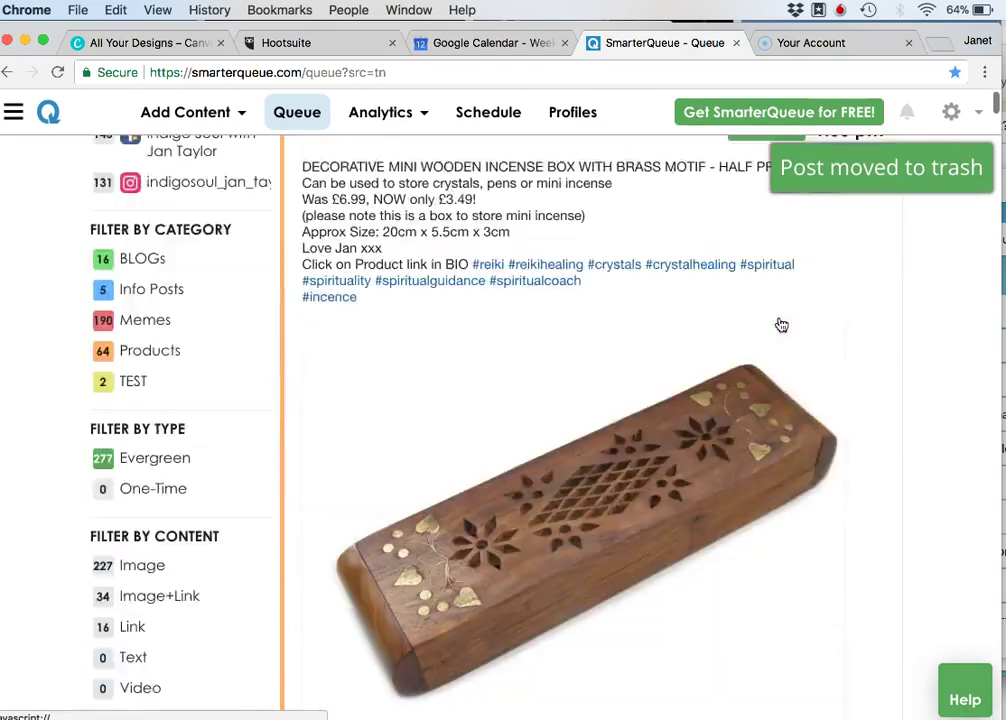
{"action": "scroll", "coordinate": [781, 325], "scroll_direction": "down", "scroll_amount": 8}
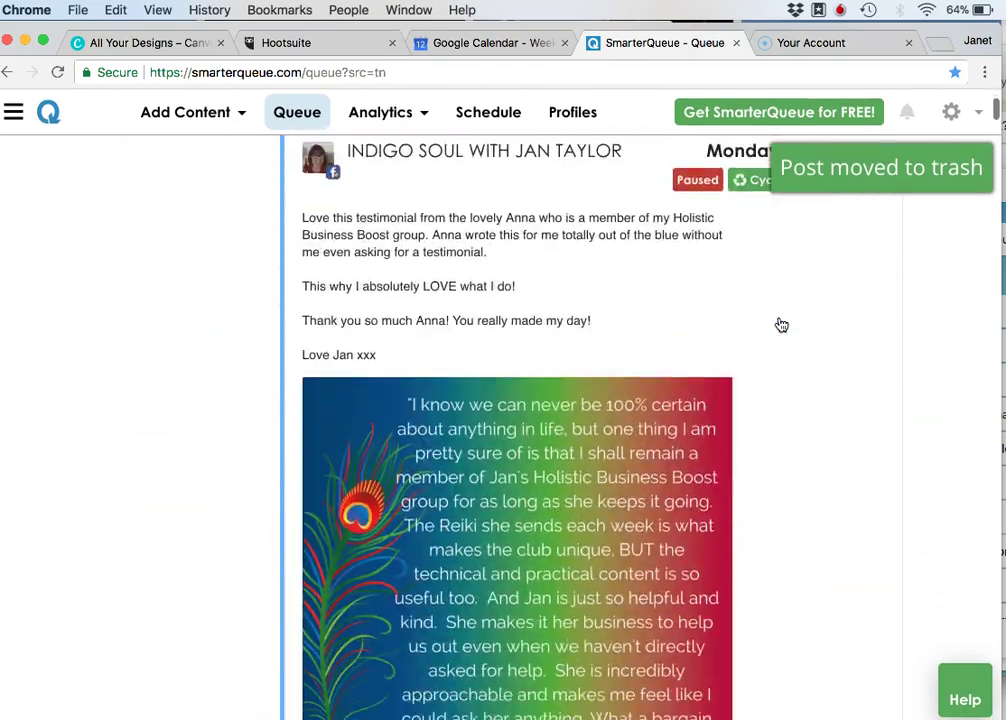
{"action": "scroll", "coordinate": [781, 325], "scroll_direction": "down", "scroll_amount": 10}
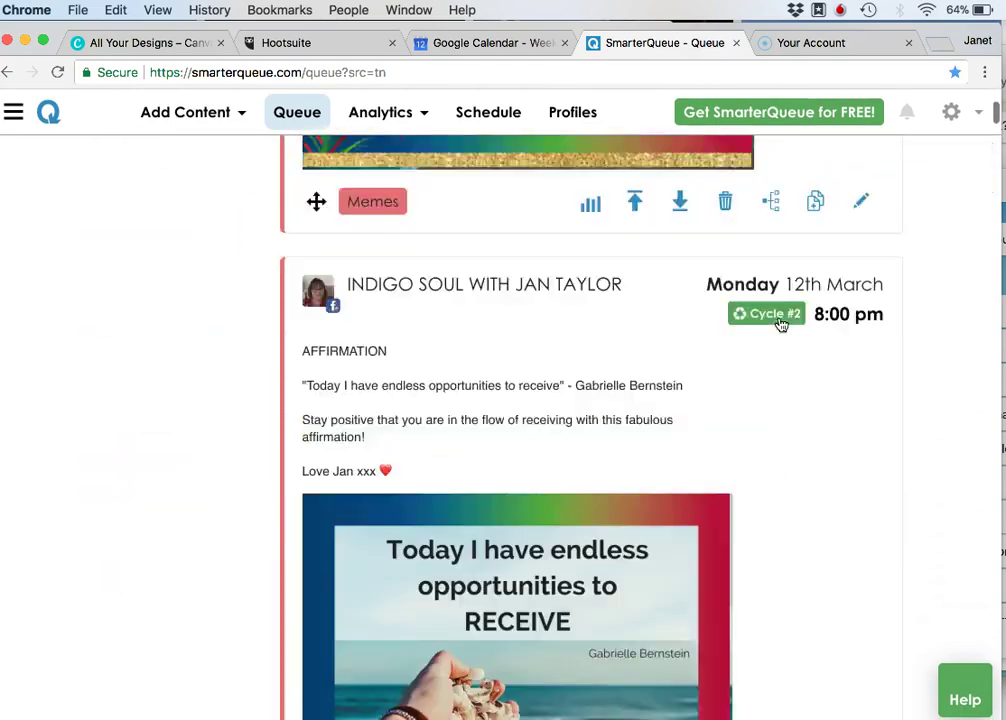
{"action": "scroll", "coordinate": [781, 325], "scroll_direction": "up", "scroll_amount": 20}
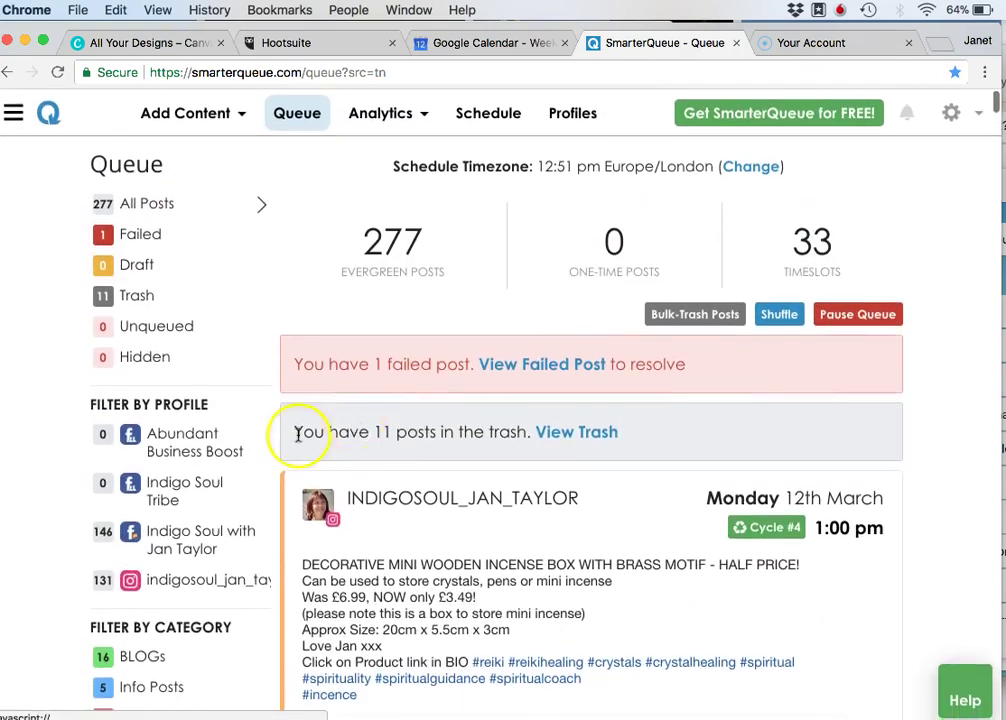
{"action": "scroll", "coordinate": [247, 314], "scroll_direction": "down", "scroll_amount": 5}
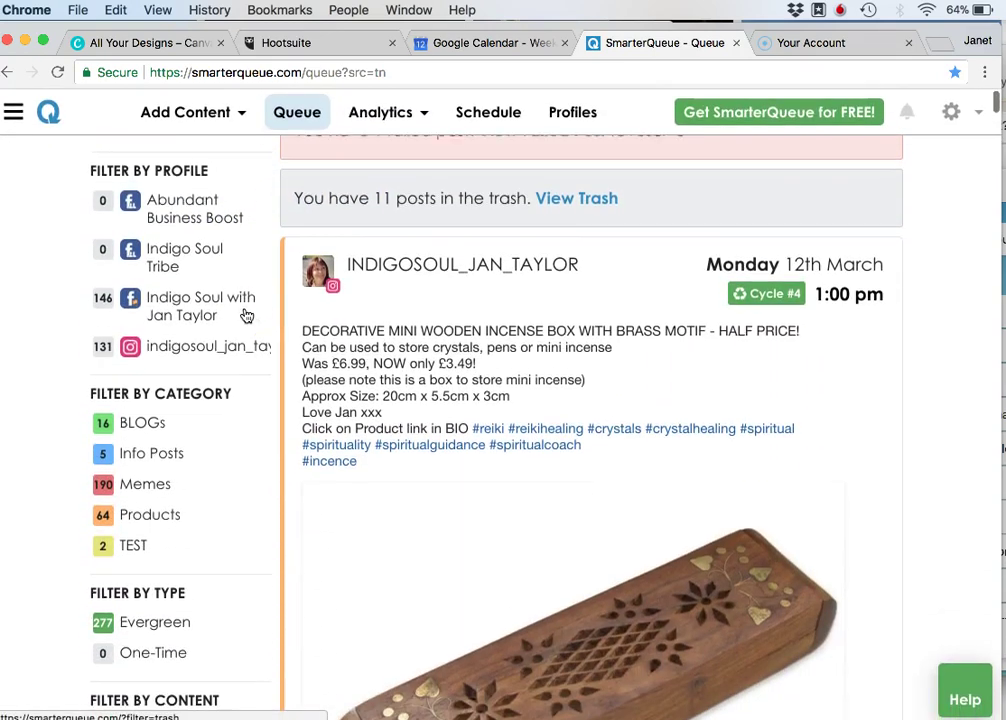
{"action": "scroll", "coordinate": [280, 375], "scroll_direction": "up", "scroll_amount": 3}
{"action": "scroll", "coordinate": [301, 364], "scroll_direction": "up", "scroll_amount": 3}
{"action": "scroll", "coordinate": [557, 343], "scroll_direction": "down", "scroll_amount": 5}
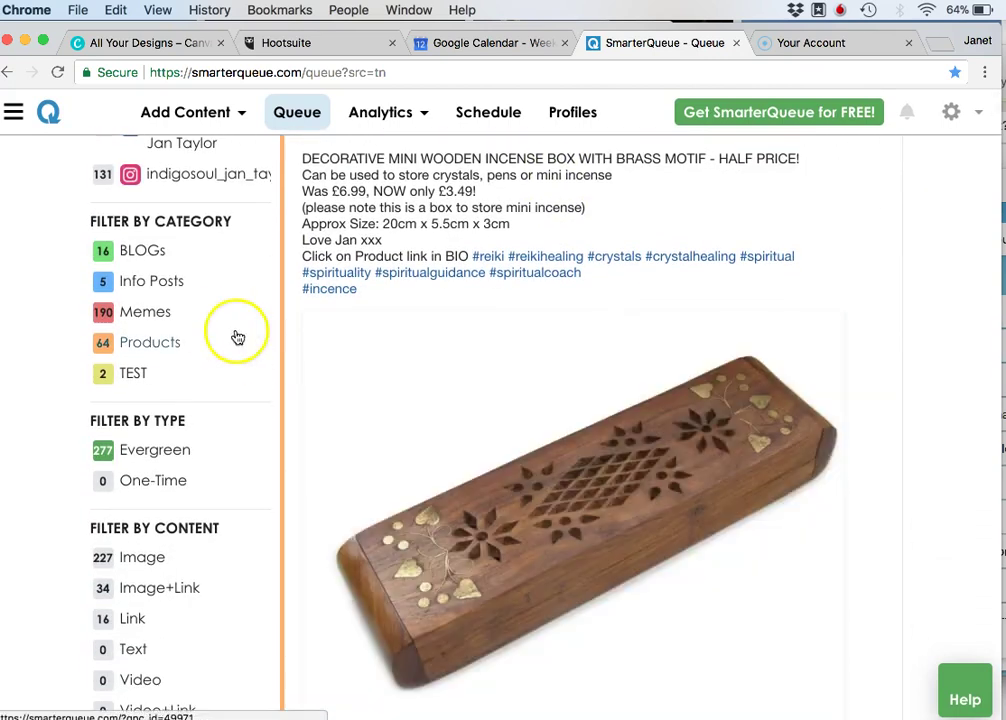
Filter the queue by the BLOGs category and examine its posts' scheduled dates and the Pendulum Dowsing post's reordering options.
{"action": "left_click", "coordinate": [150, 255]}
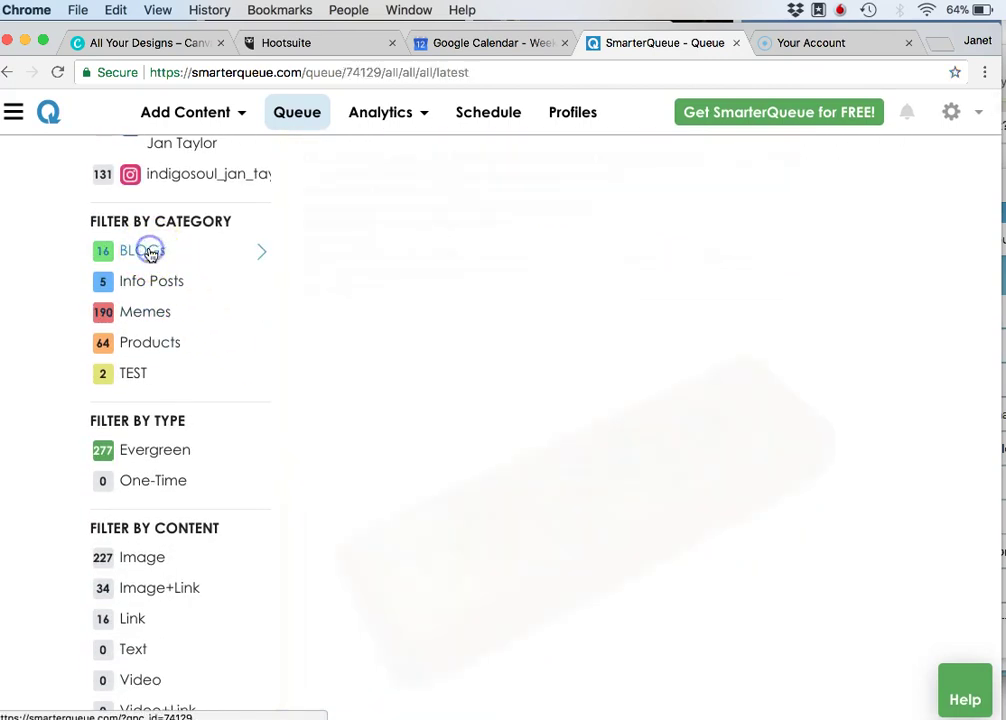
{"action": "scroll", "coordinate": [875, 312], "scroll_direction": "down", "scroll_amount": 2}
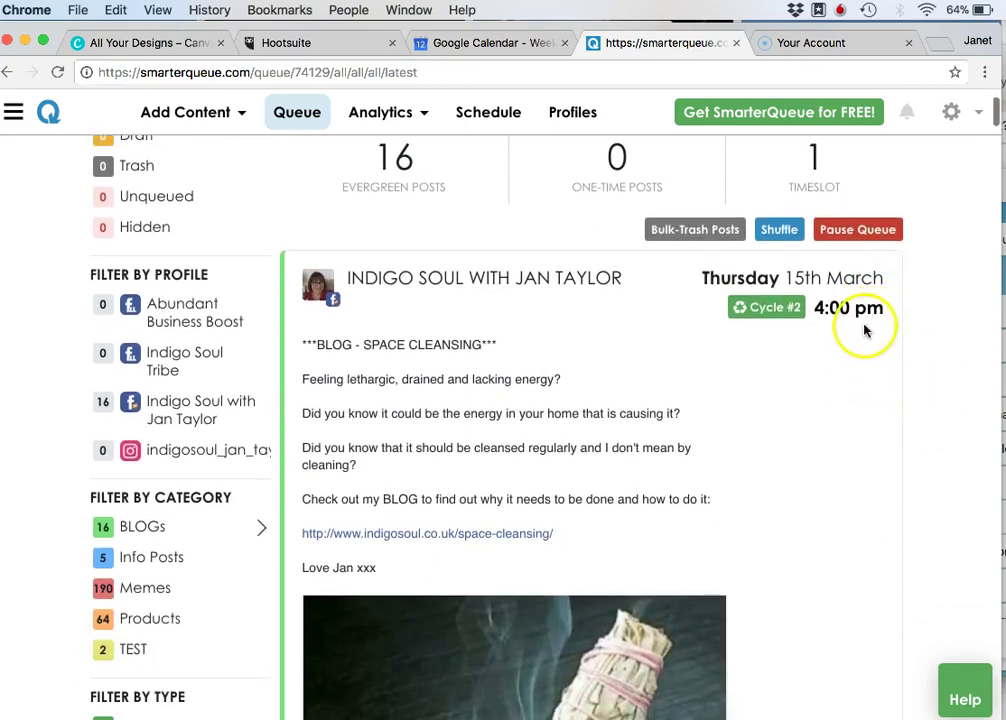
{"action": "scroll", "coordinate": [865, 330], "scroll_direction": "down", "scroll_amount": 5}
{"action": "scroll", "coordinate": [865, 330], "scroll_direction": "down", "scroll_amount": 7}
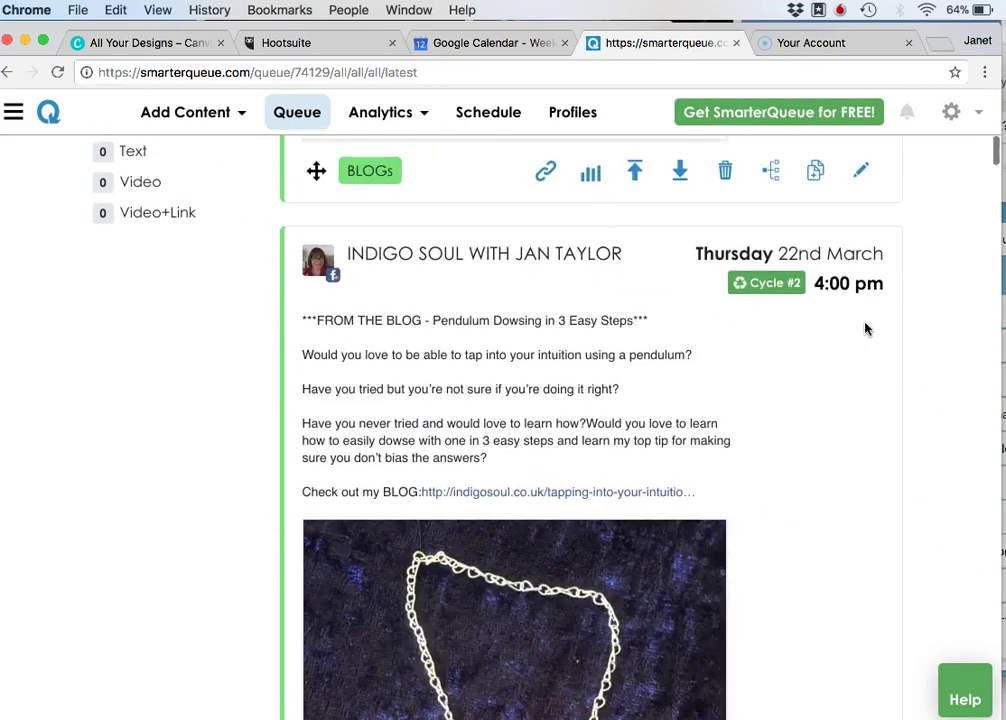
{"action": "scroll", "coordinate": [866, 329], "scroll_direction": "down", "scroll_amount": 1}
{"action": "left_click", "coordinate": [652, 423]}
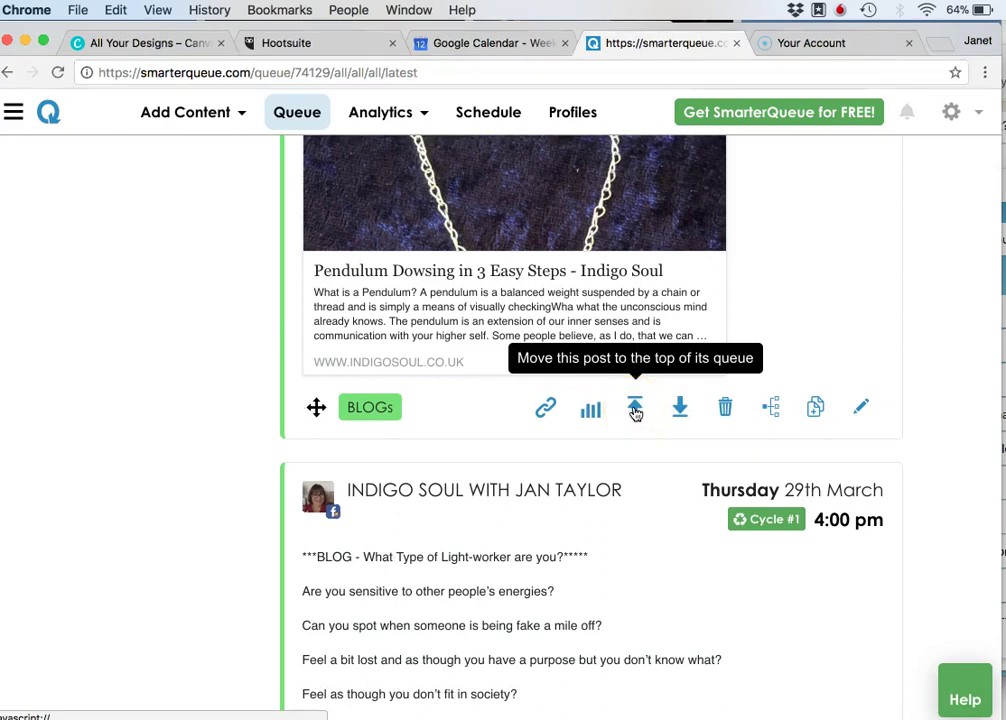
Examine the Pendulum Dowsing post's original link option and the web address behind its link preview.
{"action": "left_click", "coordinate": [533, 417]}
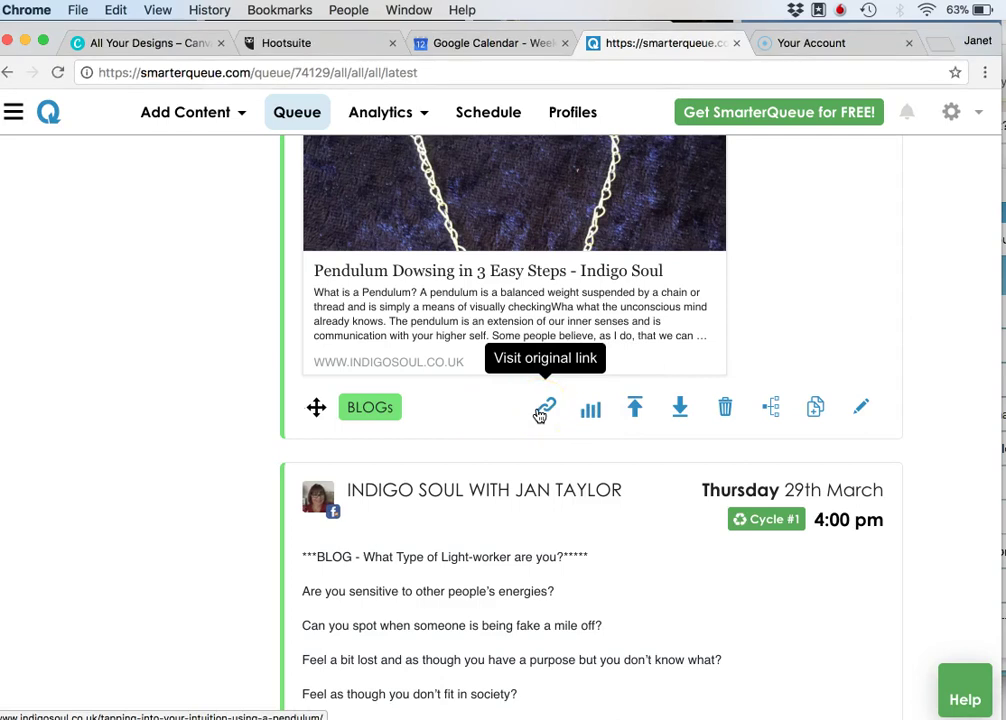
{"action": "left_click", "coordinate": [558, 337]}
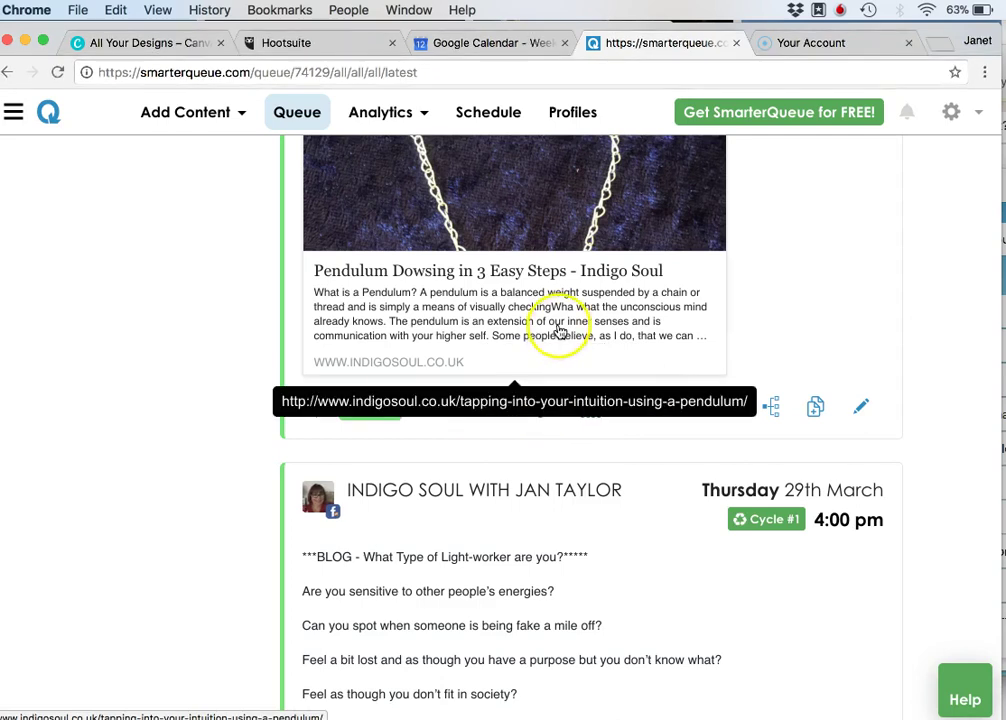
{"action": "scroll", "coordinate": [560, 332], "scroll_direction": "up", "scroll_amount": 1}
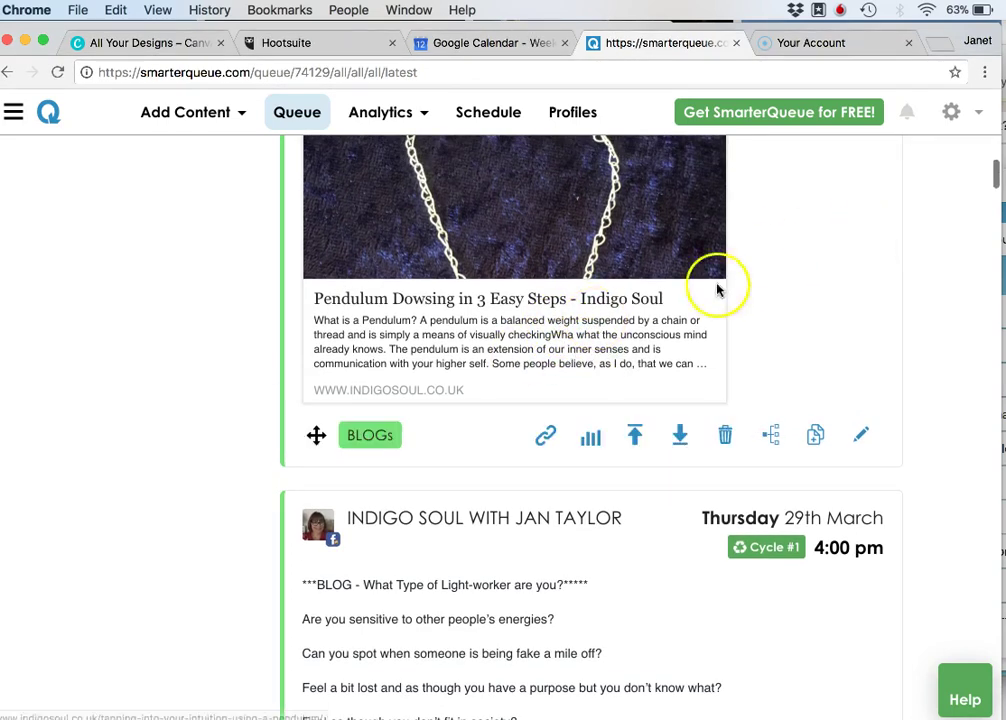
Open the Pendulum Dowsing post's performance statistics and examine its posting time, likes, shares, comments, impressions and uniques.
{"action": "left_click", "coordinate": [591, 441]}
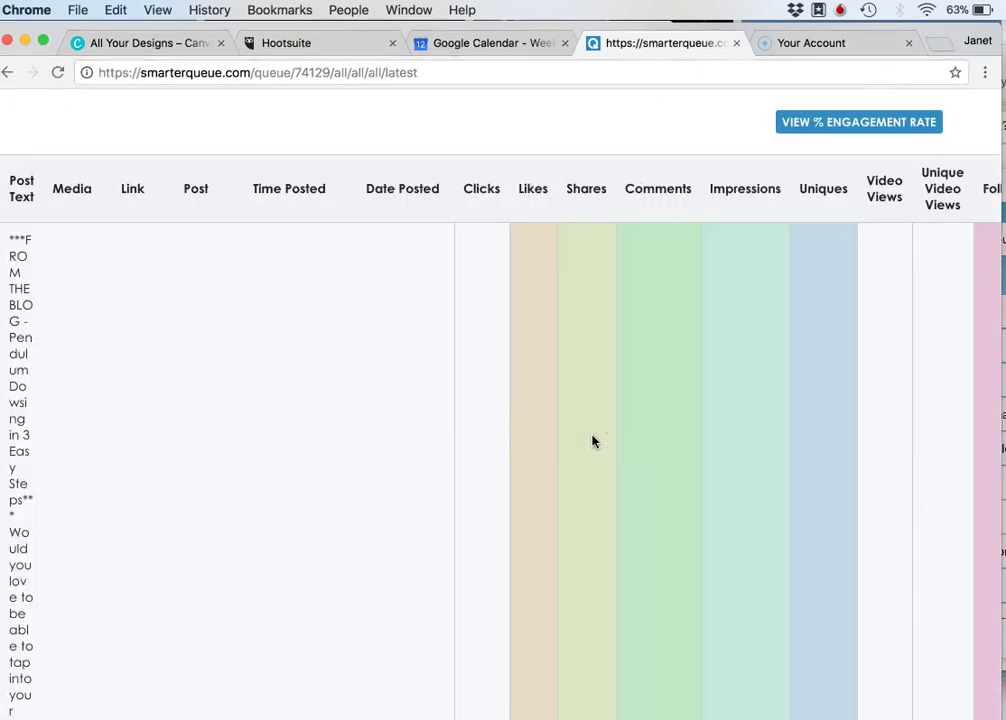
{"action": "scroll", "coordinate": [592, 441], "scroll_direction": "down", "scroll_amount": 8}
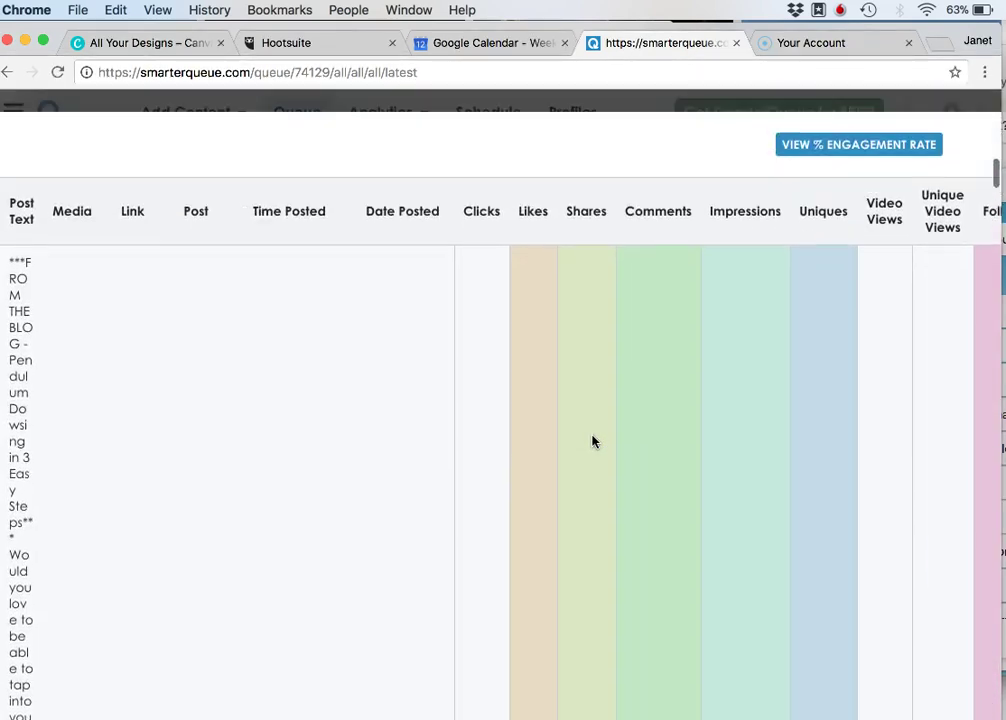
{"action": "scroll", "coordinate": [592, 441], "scroll_direction": "down", "scroll_amount": 4}
{"action": "scroll", "coordinate": [592, 441], "scroll_direction": "up", "scroll_amount": 10}
{"action": "scroll", "coordinate": [592, 441], "scroll_direction": "down", "scroll_amount": 19}
{"action": "scroll", "coordinate": [592, 441], "scroll_direction": "up", "scroll_amount": 1}
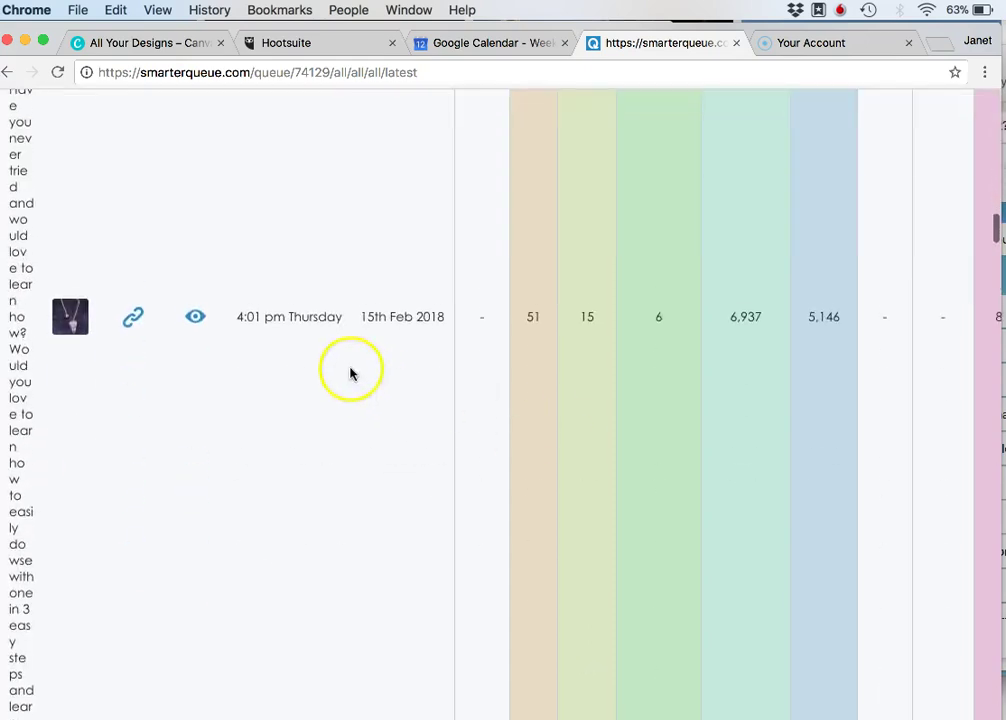
{"action": "scroll", "coordinate": [624, 395], "scroll_direction": "up", "scroll_amount": 20}
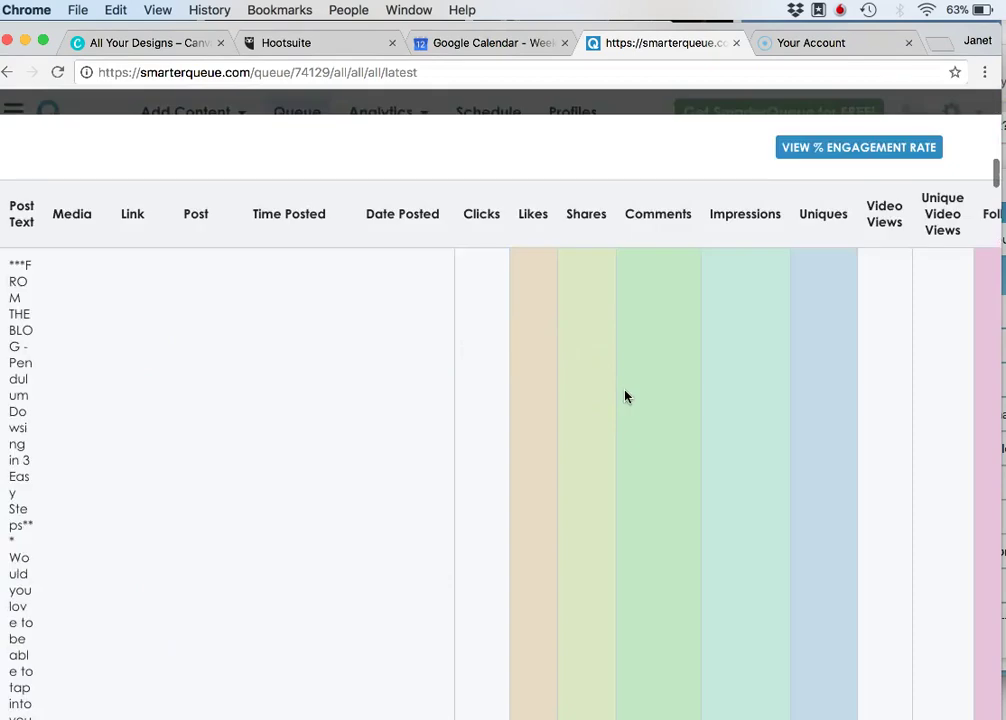
{"action": "scroll", "coordinate": [624, 396], "scroll_direction": "down", "scroll_amount": 15}
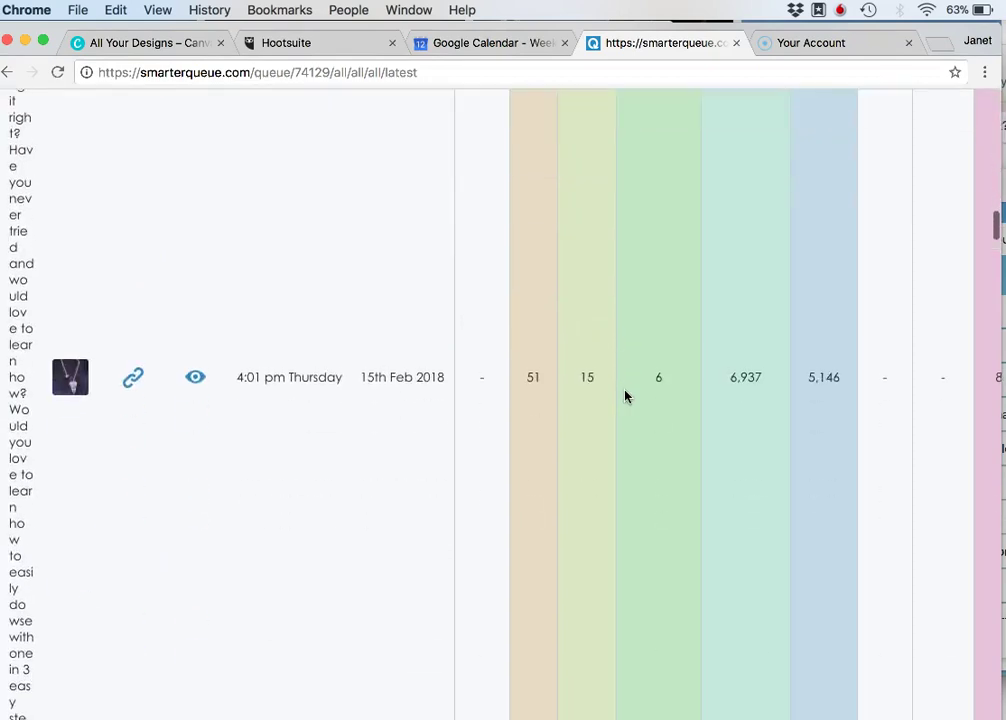
{"action": "scroll", "coordinate": [624, 396], "scroll_direction": "up", "scroll_amount": 15}
{"action": "scroll", "coordinate": [624, 396], "scroll_direction": "down", "scroll_amount": 5}
{"action": "scroll", "coordinate": [624, 396], "scroll_direction": "down", "scroll_amount": 5}
{"action": "scroll", "coordinate": [624, 396], "scroll_direction": "up", "scroll_amount": 10}
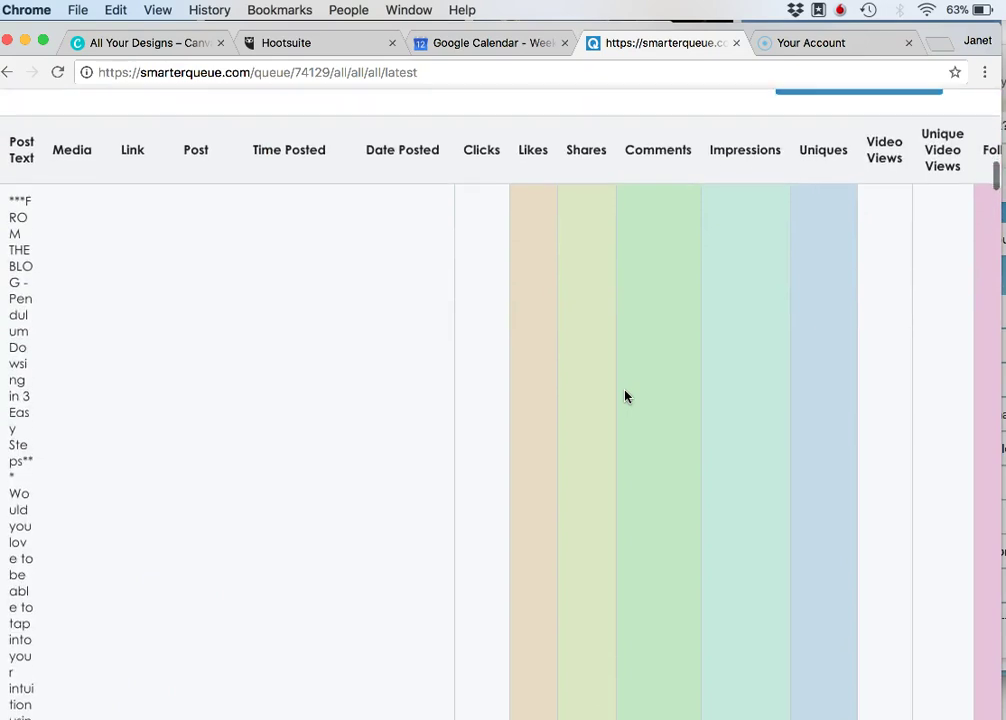
{"action": "scroll", "coordinate": [625, 397], "scroll_direction": "down", "scroll_amount": 10}
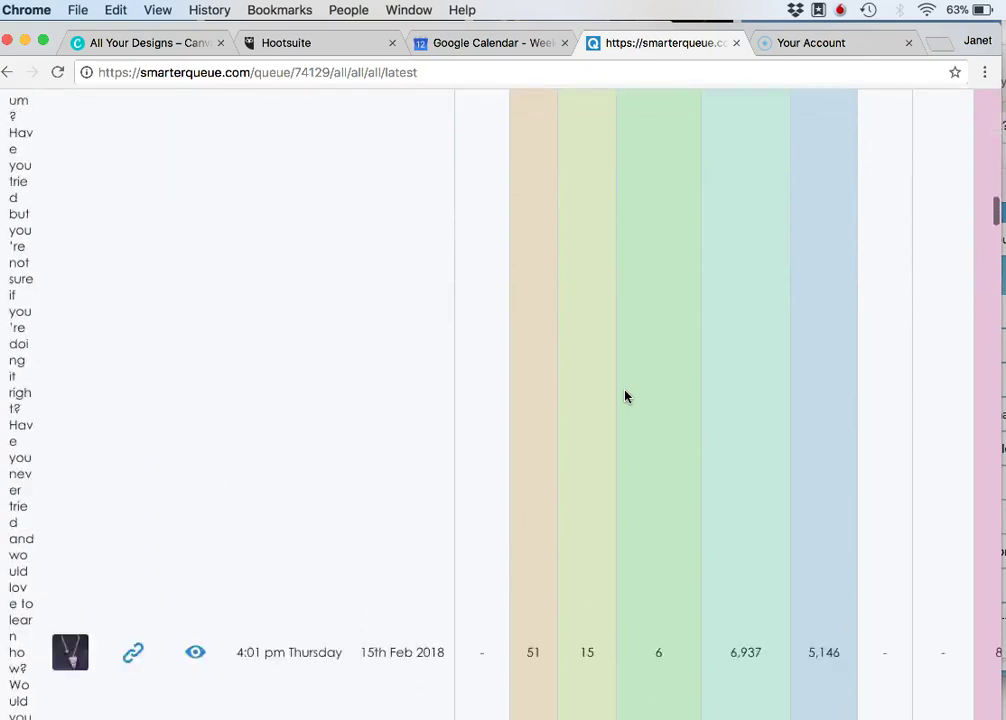
{"action": "scroll", "coordinate": [625, 397], "scroll_direction": "up", "scroll_amount": 15}
Leave the post statistics, reopen the Queue and filter it by the BLOGs category.
{"action": "left_click", "coordinate": [507, 128]}
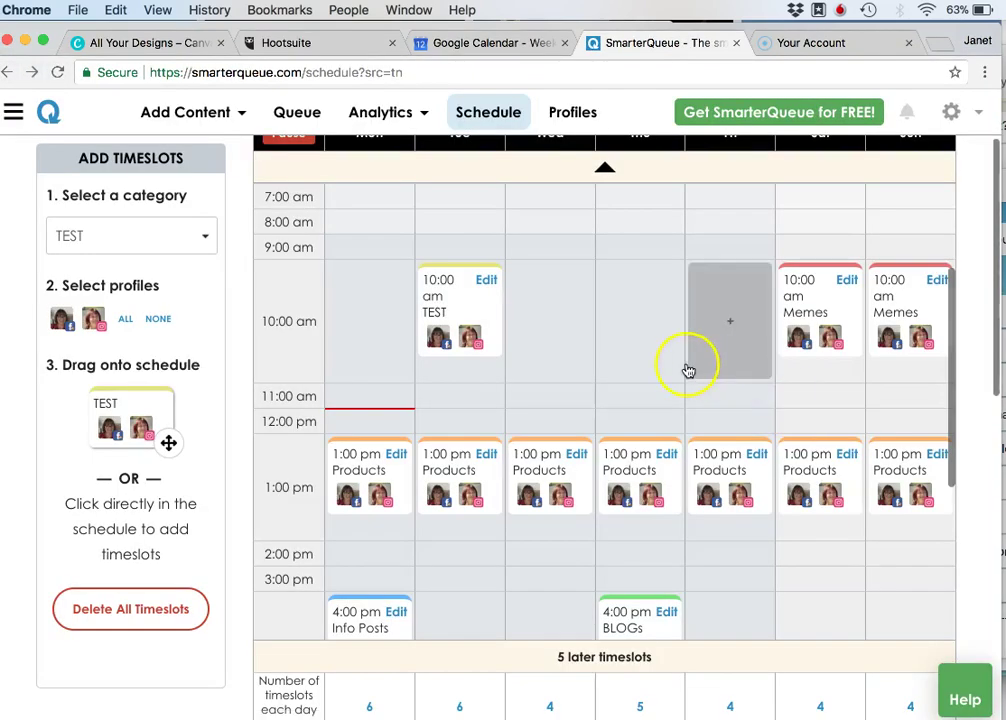
{"action": "left_click", "coordinate": [309, 117]}
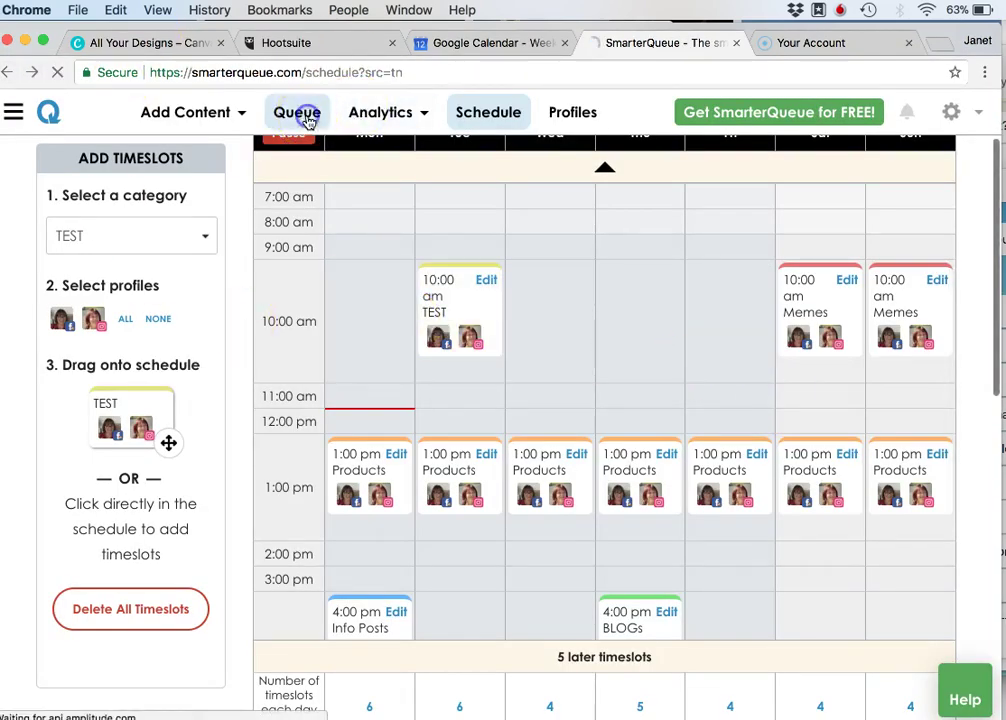
{"action": "scroll", "coordinate": [715, 386], "scroll_direction": "down", "scroll_amount": 1}
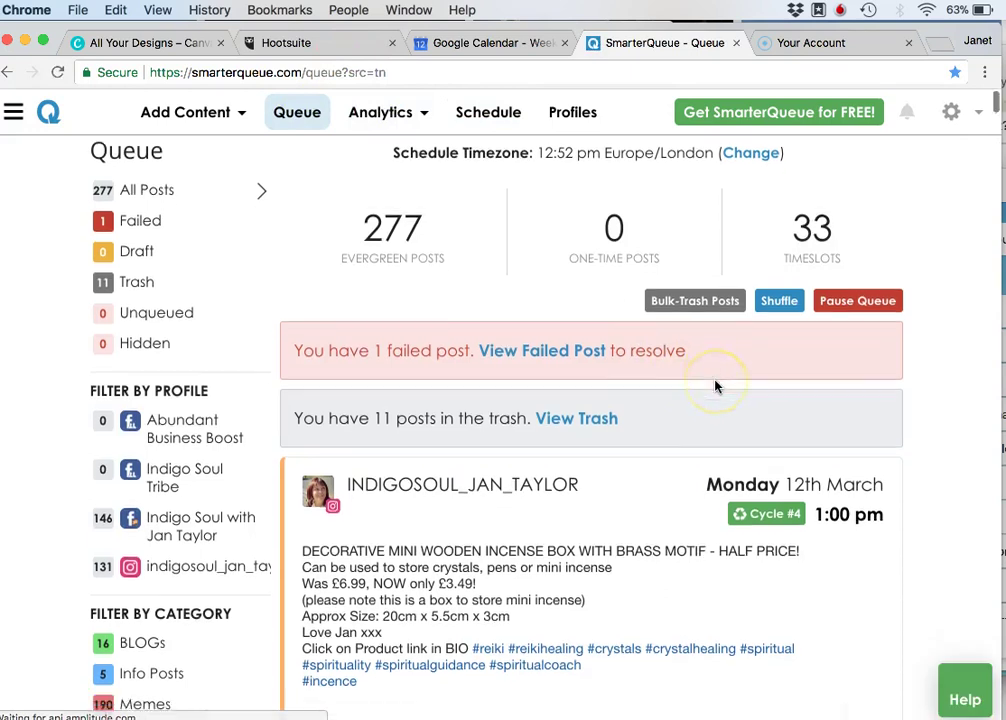
{"action": "scroll", "coordinate": [515, 355], "scroll_direction": "down", "scroll_amount": 5}
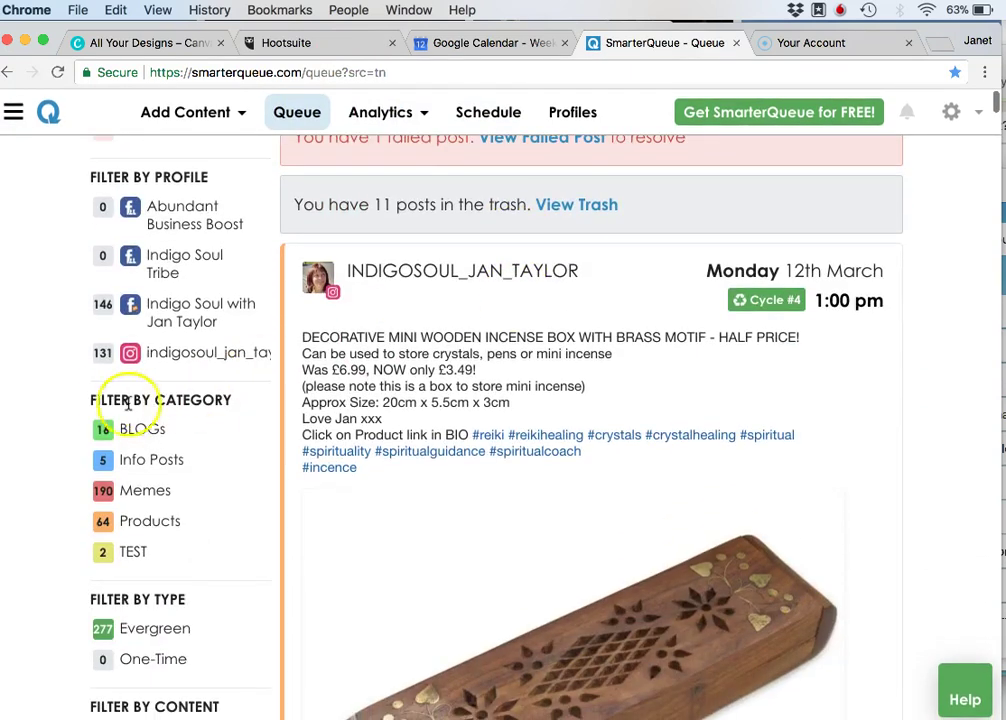
{"action": "left_click", "coordinate": [138, 428]}
{"action": "scroll", "coordinate": [242, 380], "scroll_direction": "down", "scroll_amount": 6}
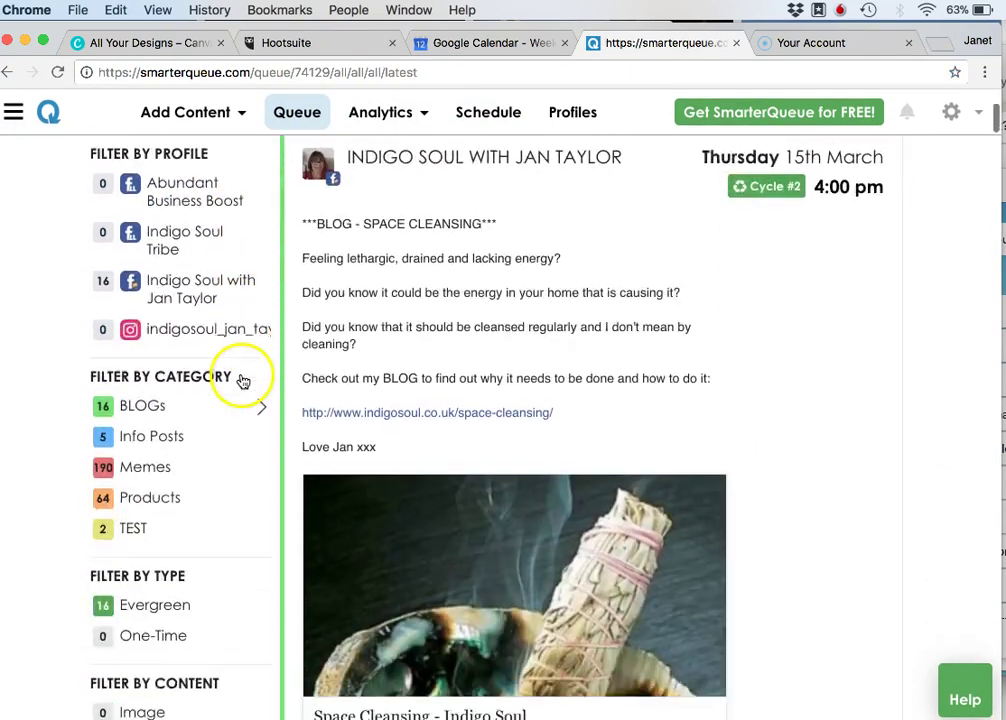
{"action": "scroll", "coordinate": [159, 365], "scroll_direction": "down", "scroll_amount": 2}
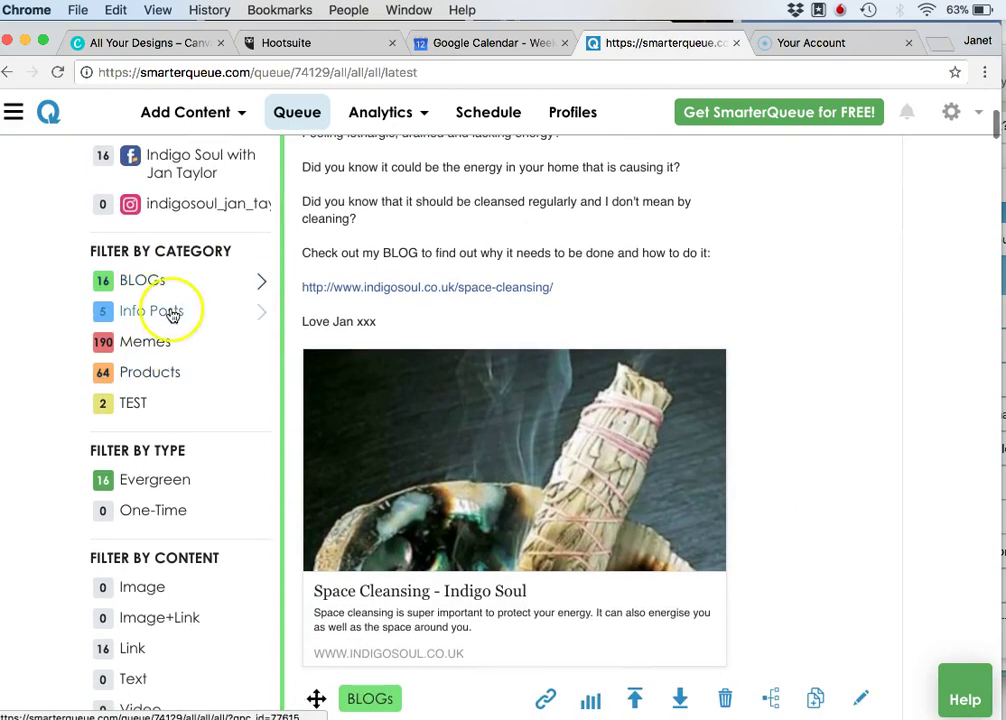
Filter the queue by the Info Posts category and review its first queued post.
{"action": "left_click", "coordinate": [172, 314]}
{"action": "scroll", "coordinate": [422, 321], "scroll_direction": "down", "scroll_amount": 8}
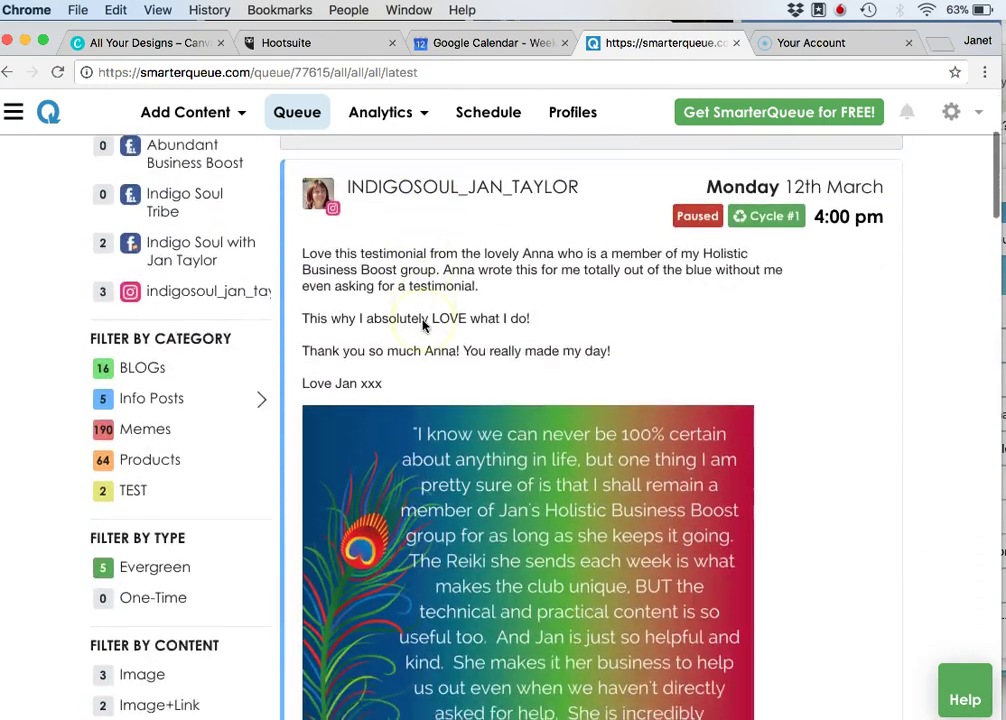
{"action": "scroll", "coordinate": [422, 322], "scroll_direction": "down", "scroll_amount": 4}
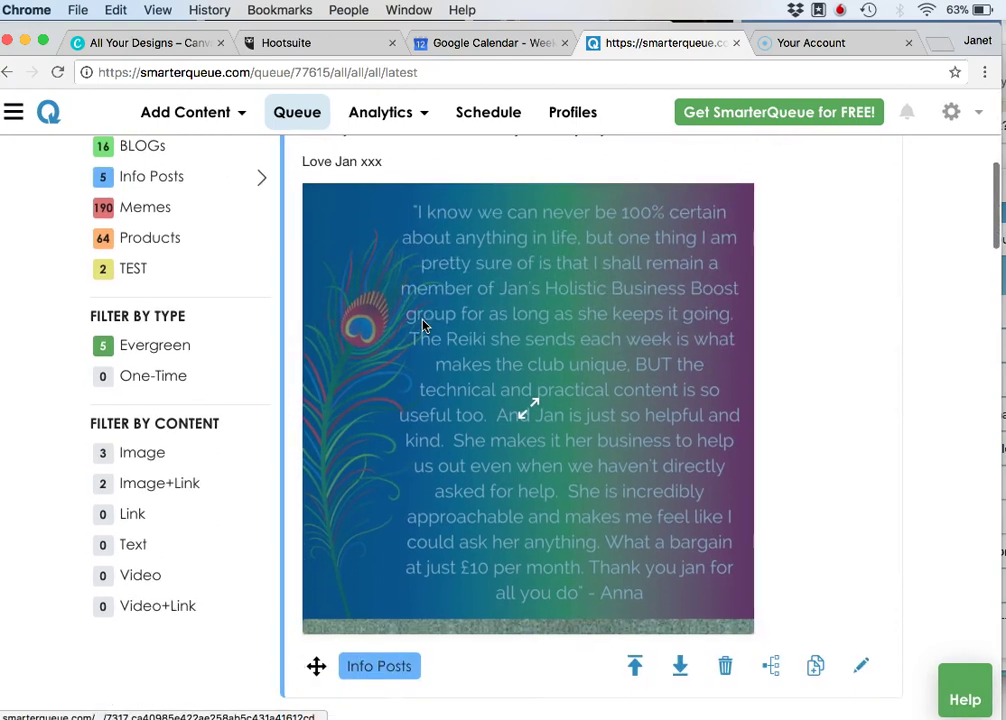
Filter the queue by the Memes category and examine the first post's options for moving, trashing, viewing related posts and copying.
{"action": "left_click", "coordinate": [160, 210]}
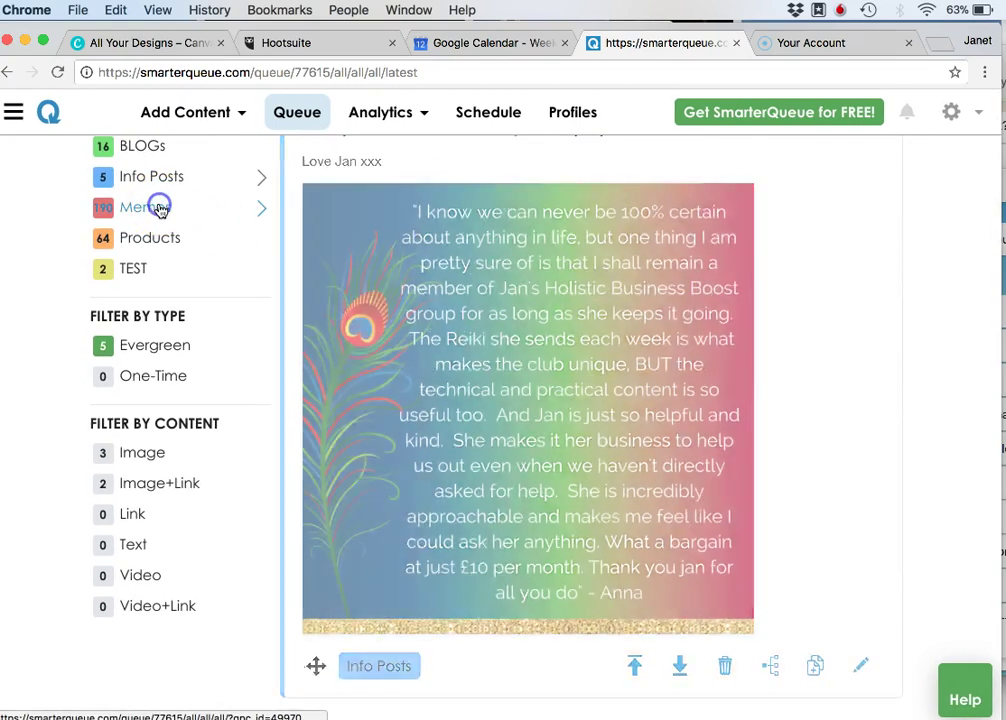
{"action": "scroll", "coordinate": [748, 313], "scroll_direction": "down", "scroll_amount": 10}
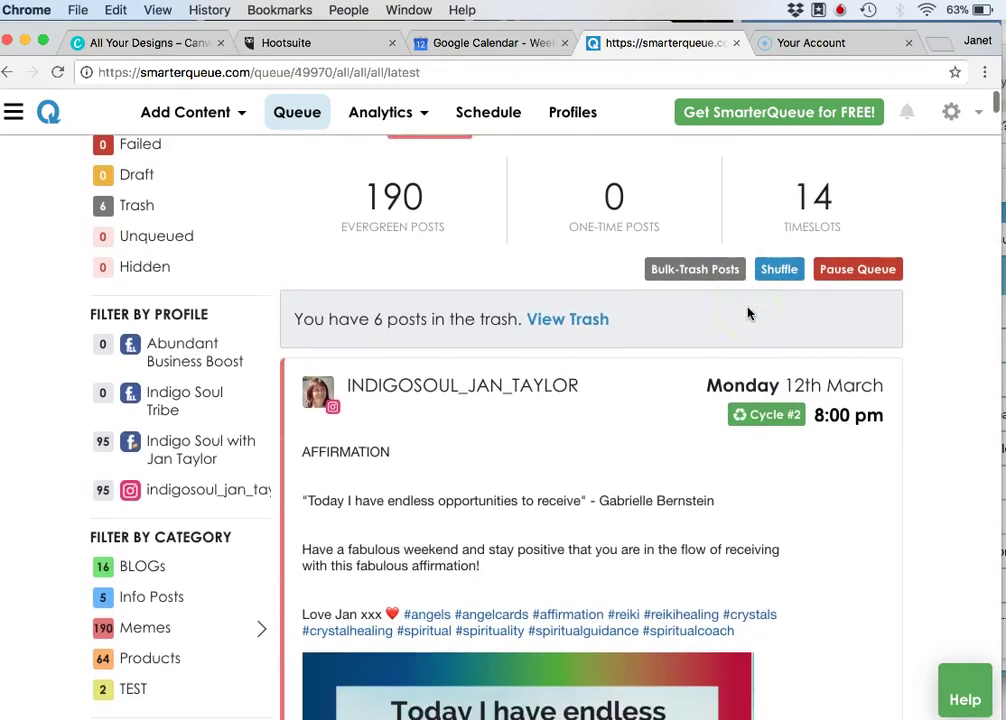
{"action": "scroll", "coordinate": [748, 313], "scroll_direction": "down", "scroll_amount": 4}
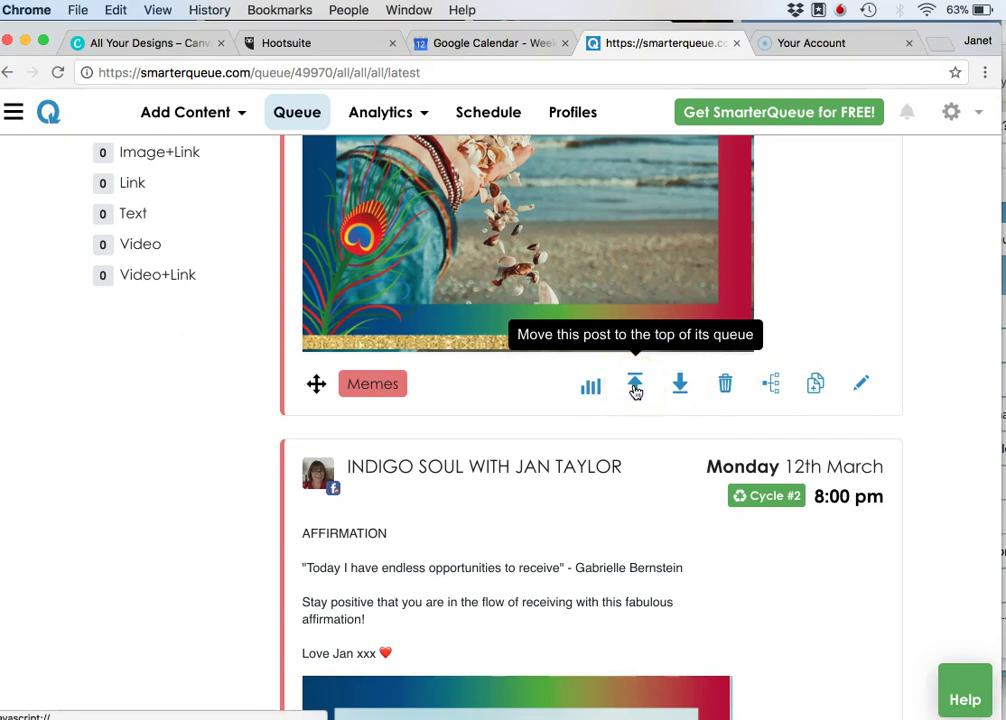
{"action": "left_click", "coordinate": [690, 389]}
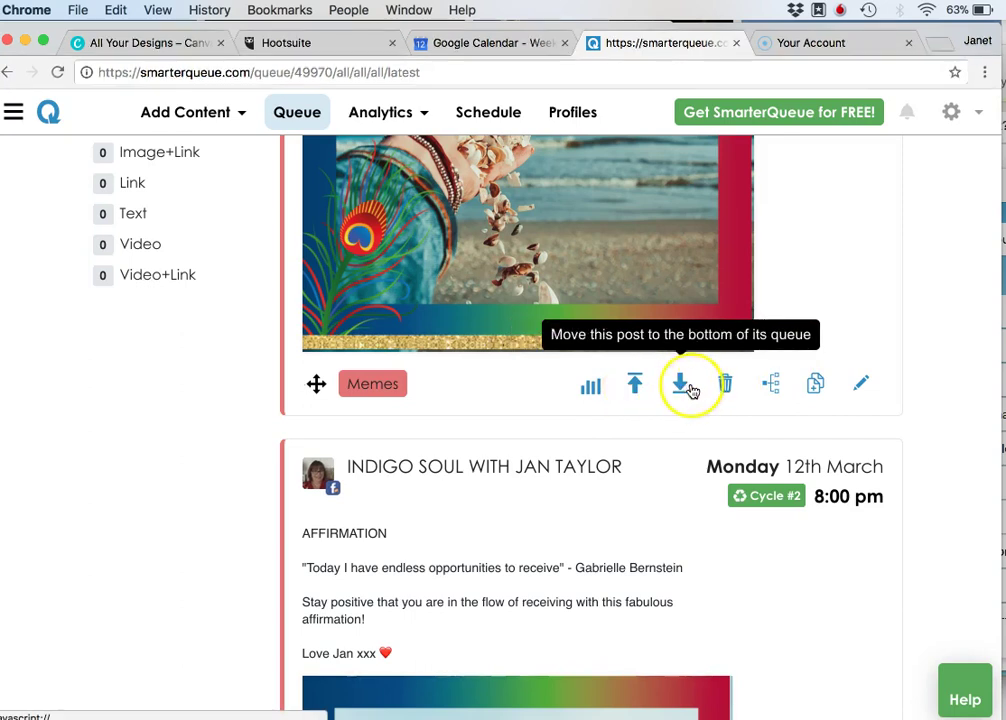
{"action": "left_click", "coordinate": [716, 388]}
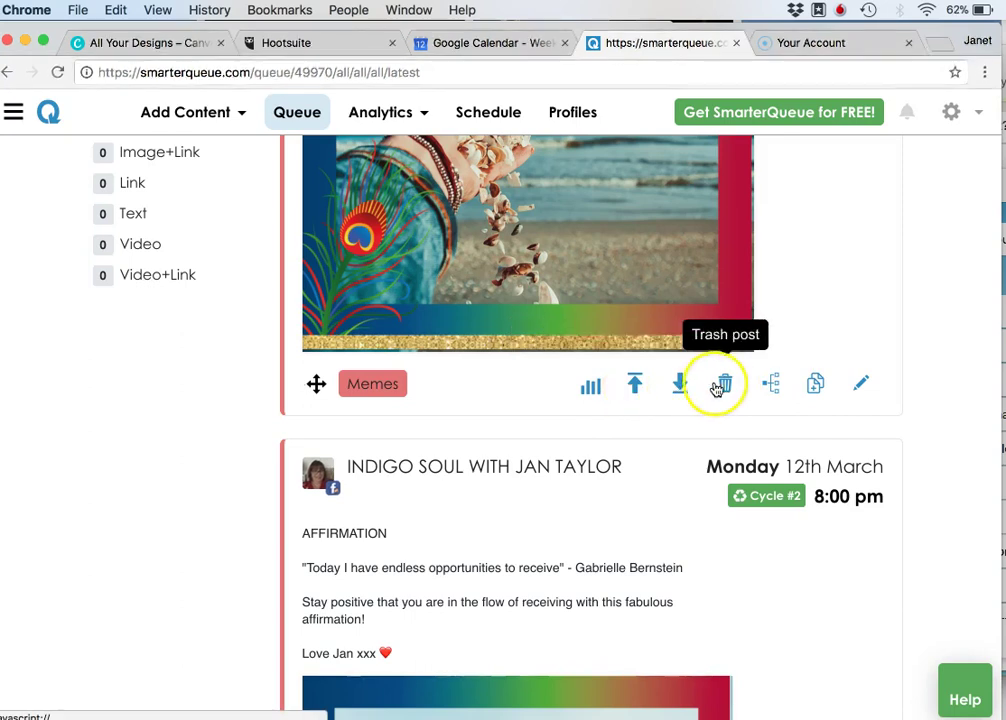
{"action": "left_click", "coordinate": [776, 389]}
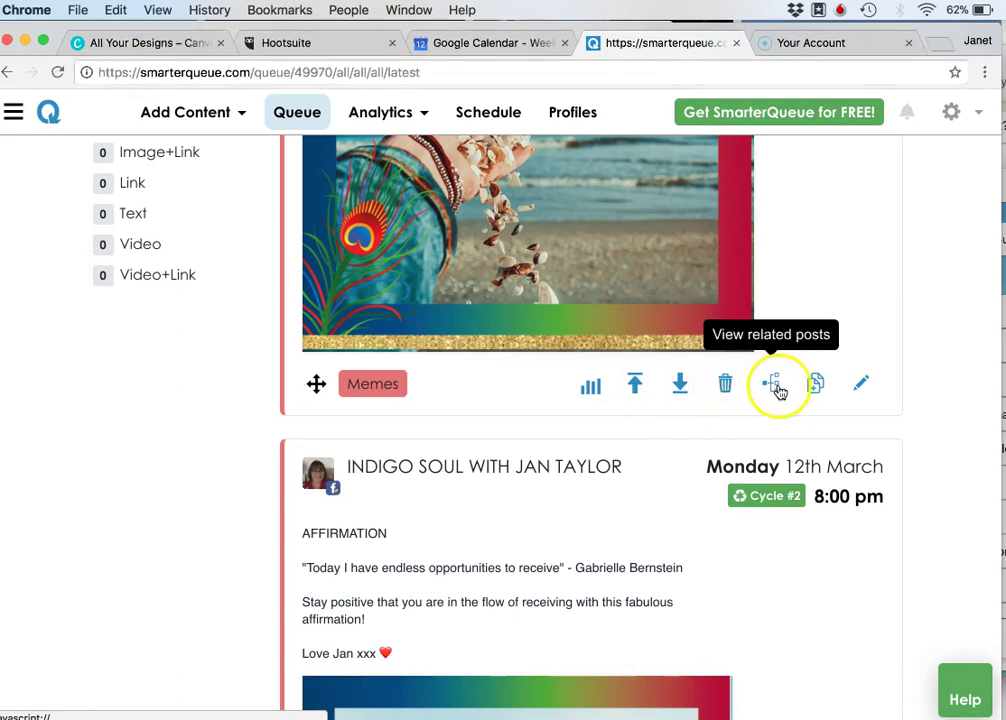
{"action": "left_click", "coordinate": [816, 389]}
Open the first Memes post in the editor, examine its text, media, re-queue and expiry settings, and cancel without saving.
{"action": "left_click", "coordinate": [860, 385]}
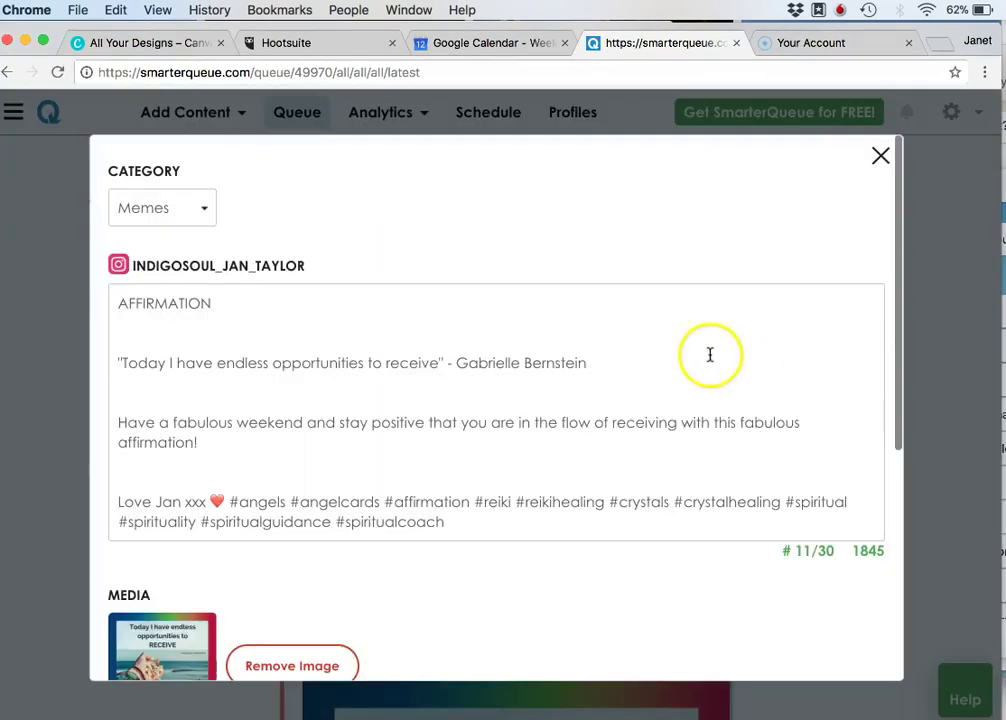
{"action": "scroll", "coordinate": [607, 330], "scroll_direction": "down", "scroll_amount": 2}
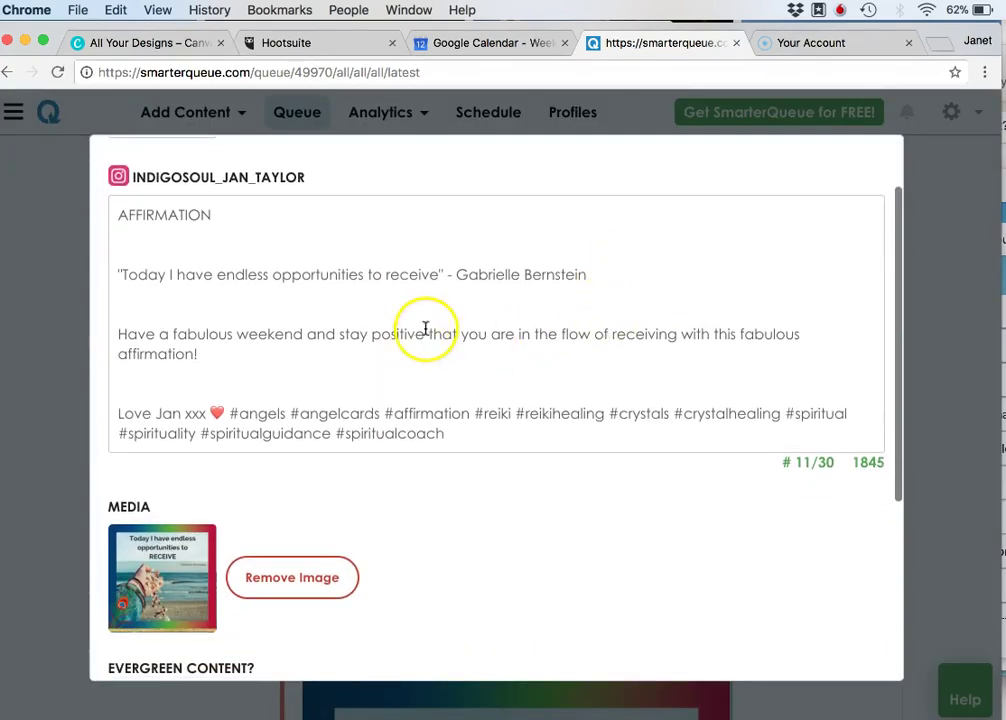
{"action": "scroll", "coordinate": [425, 328], "scroll_direction": "down", "scroll_amount": 1}
{"action": "scroll", "coordinate": [425, 326], "scroll_direction": "up", "scroll_amount": 1}
{"action": "scroll", "coordinate": [425, 326], "scroll_direction": "down", "scroll_amount": 2}
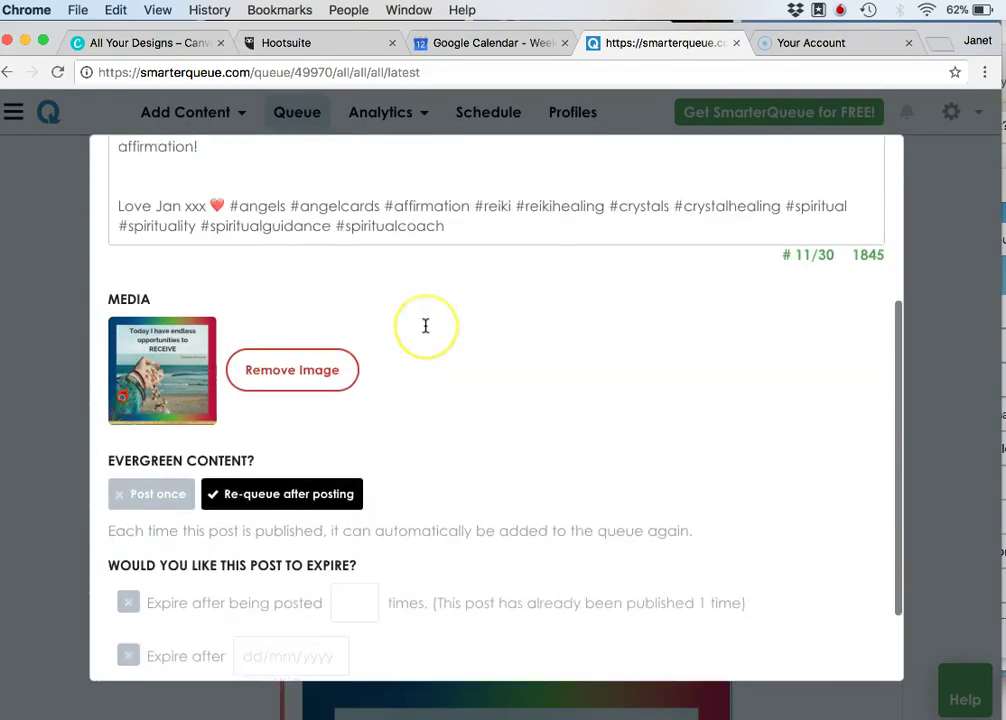
{"action": "scroll", "coordinate": [425, 326], "scroll_direction": "down", "scroll_amount": 2}
{"action": "left_click", "coordinate": [224, 632]}
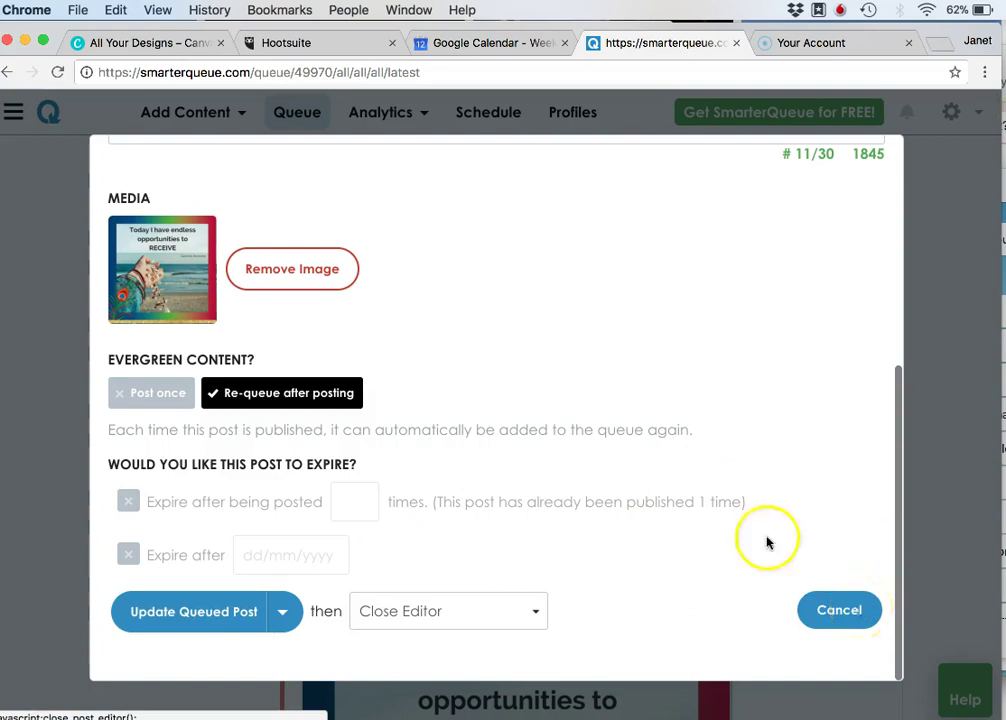
{"action": "left_click", "coordinate": [824, 607]}
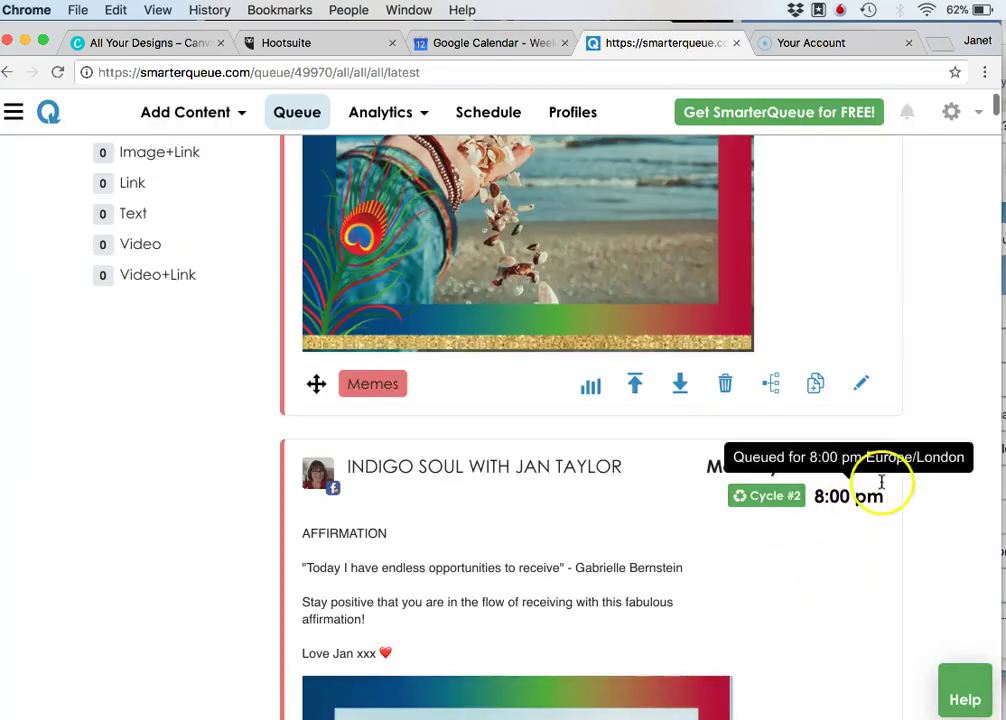
Remove the extra blank lines between paragraphs in the Instagram AFFIRMATION post's text and update the queued post.
{"action": "scroll", "coordinate": [898, 475], "scroll_direction": "up", "scroll_amount": 3}
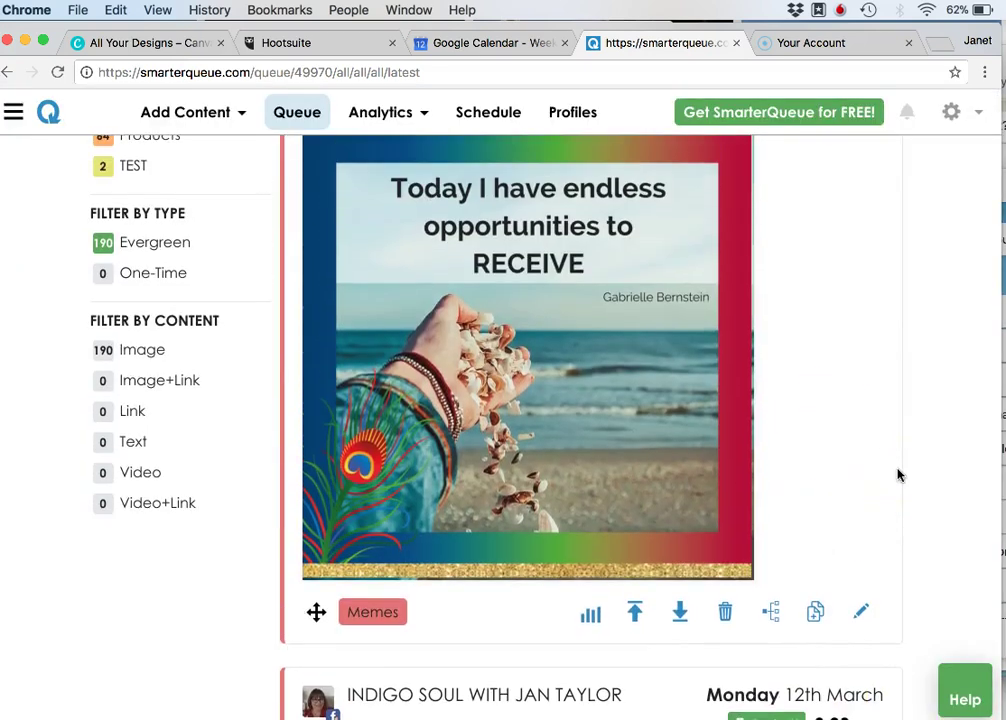
{"action": "scroll", "coordinate": [898, 475], "scroll_direction": "down", "scroll_amount": 1}
{"action": "scroll", "coordinate": [898, 475], "scroll_direction": "up", "scroll_amount": 2}
{"action": "scroll", "coordinate": [898, 475], "scroll_direction": "down", "scroll_amount": 1}
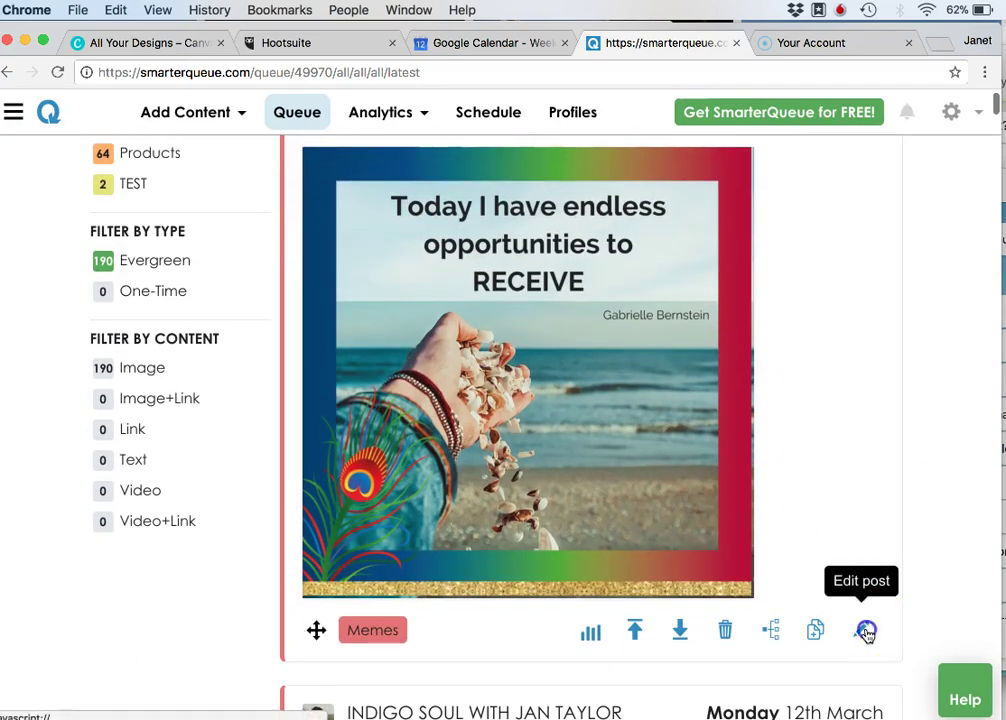
{"action": "left_click", "coordinate": [862, 629]}
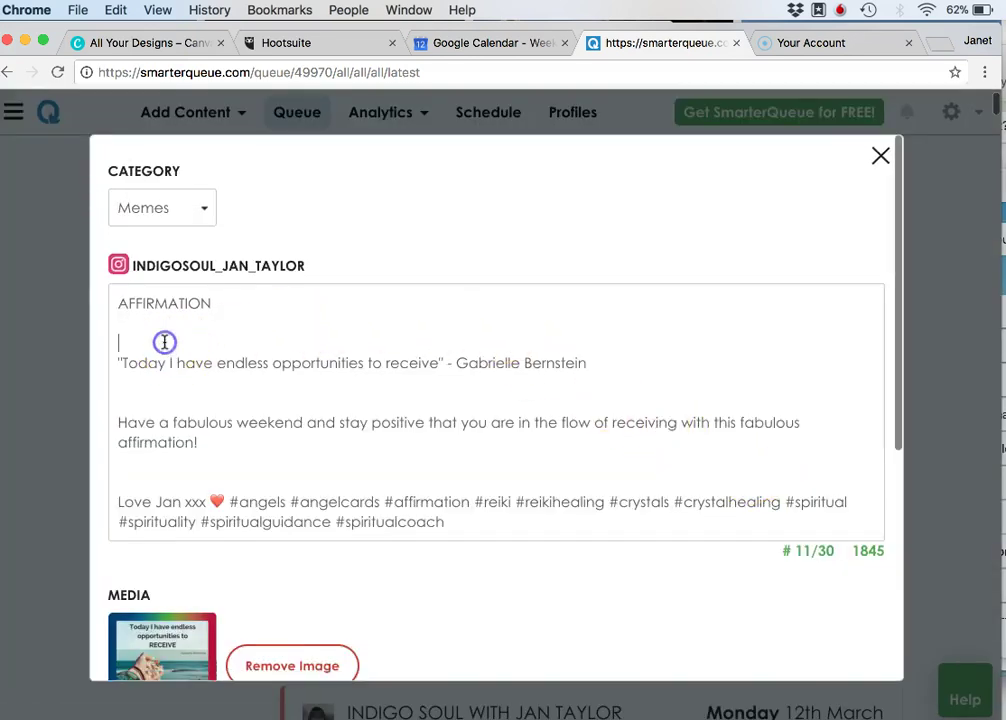
{"action": "key", "text": "BackSpace"}
{"action": "key", "text": "BackSpace"}
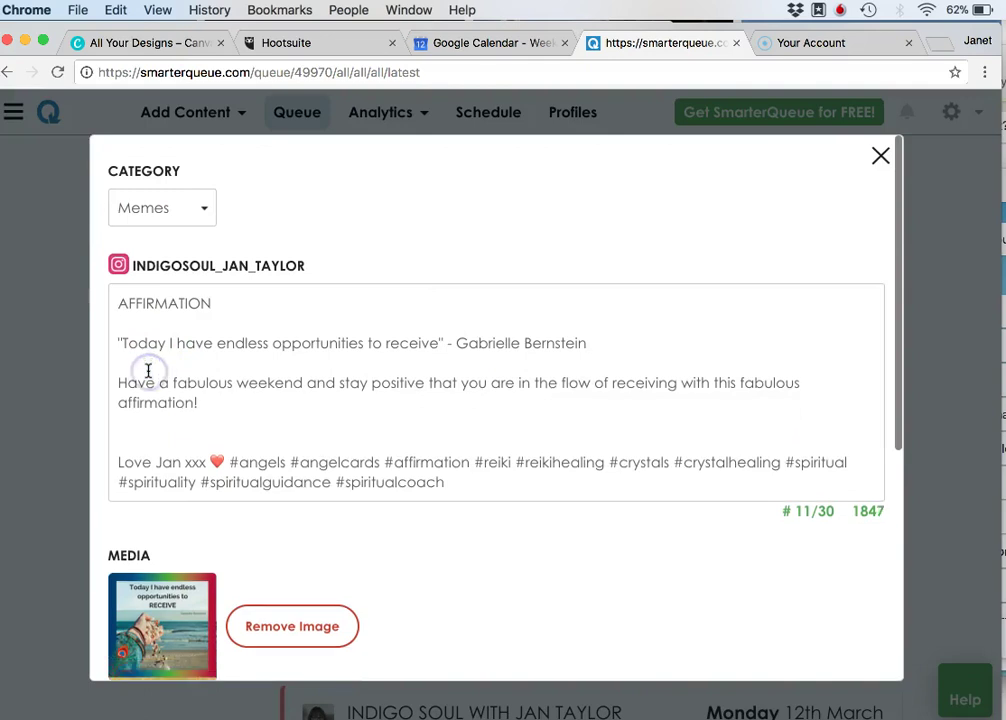
{"action": "key", "text": "BackSpace"}
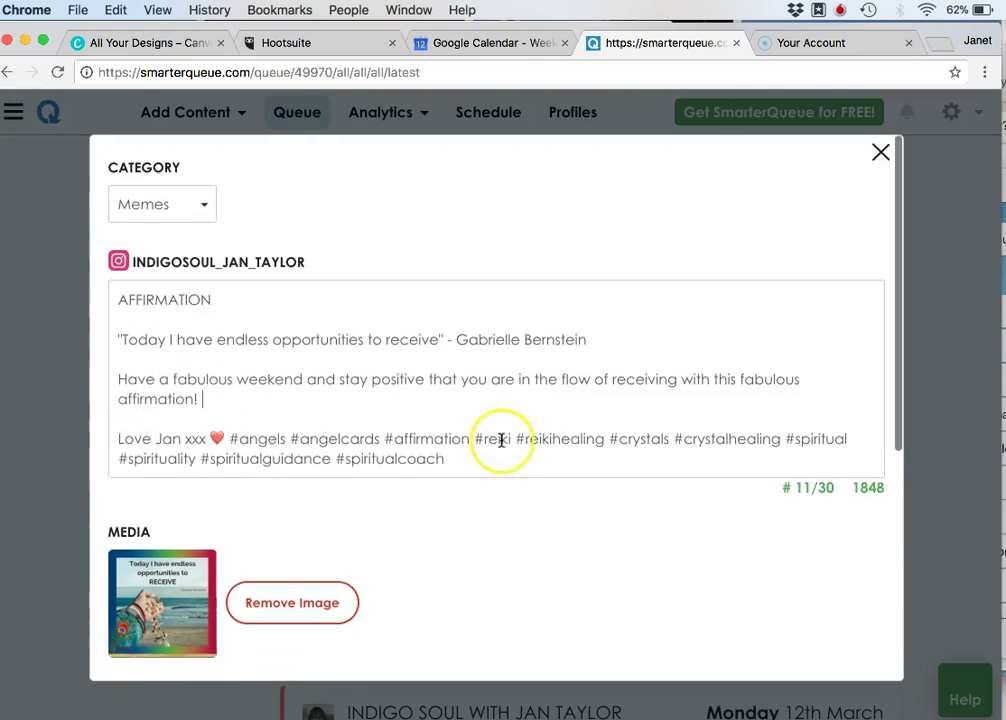
{"action": "scroll", "coordinate": [498, 435], "scroll_direction": "down", "scroll_amount": 7}
{"action": "left_click", "coordinate": [247, 610]}
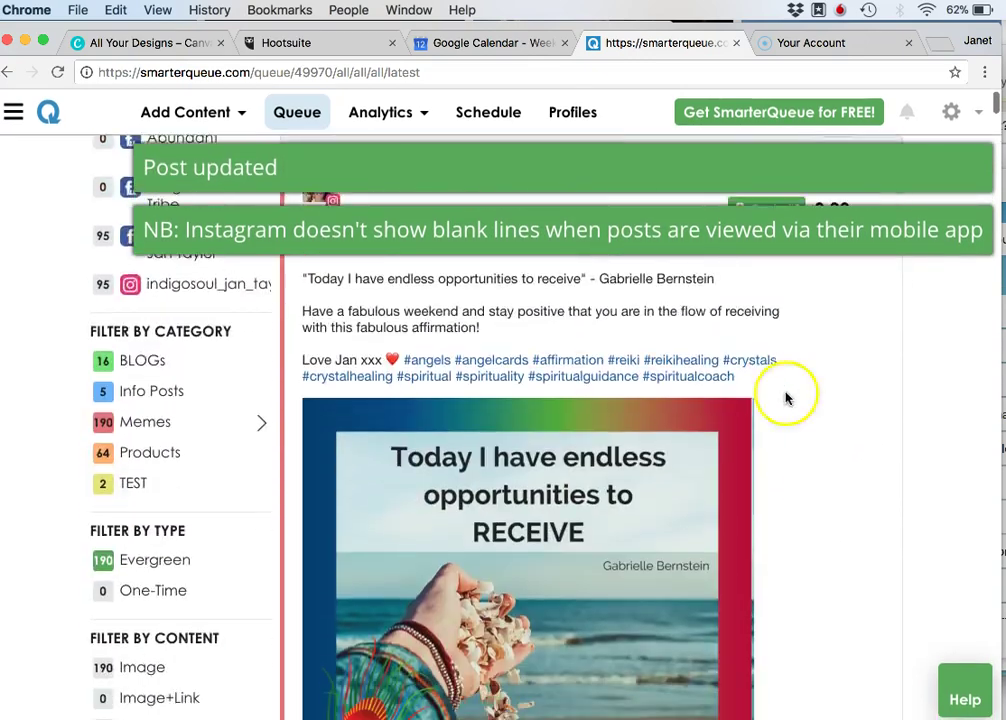
Open the Facebook Memes post with the Franklin D Roosevelt fear quote for editing and remove its deer image.
{"action": "scroll", "coordinate": [828, 456], "scroll_direction": "down", "scroll_amount": 10}
{"action": "scroll", "coordinate": [828, 456], "scroll_direction": "down", "scroll_amount": 8}
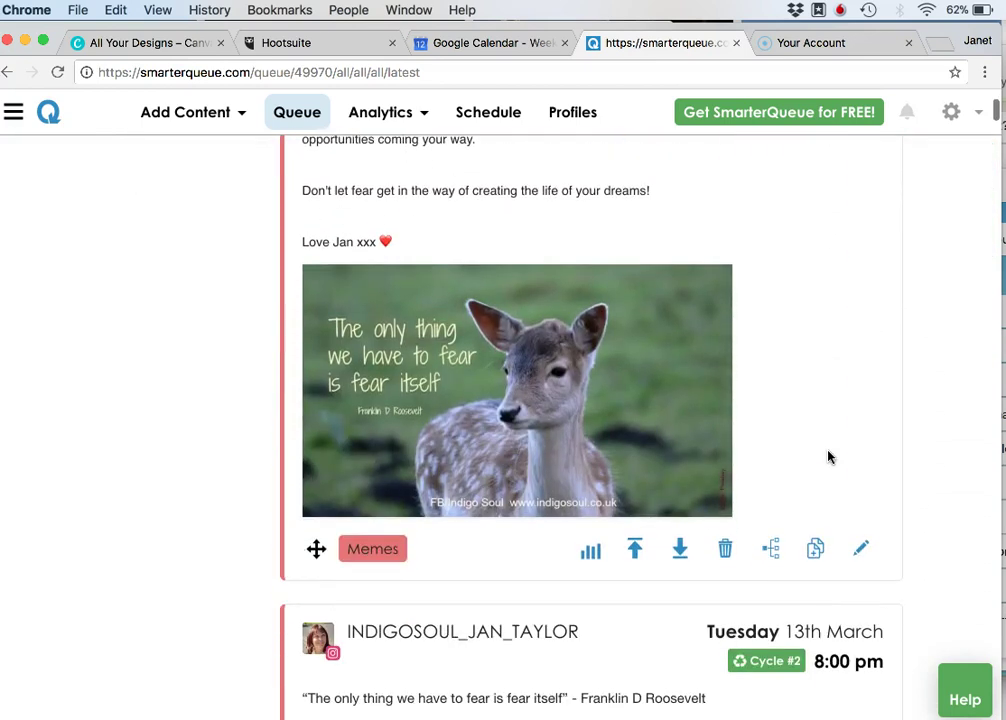
{"action": "scroll", "coordinate": [860, 380], "scroll_direction": "up", "scroll_amount": 3}
{"action": "scroll", "coordinate": [863, 381], "scroll_direction": "down", "scroll_amount": 3}
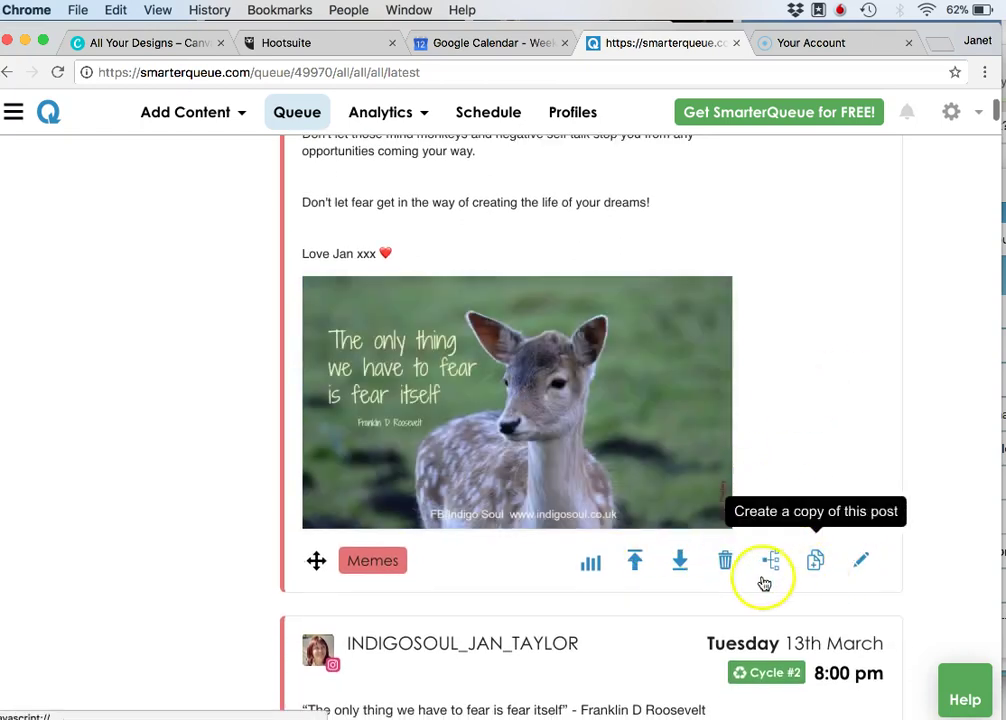
{"action": "scroll", "coordinate": [806, 528], "scroll_direction": "up", "scroll_amount": 2}
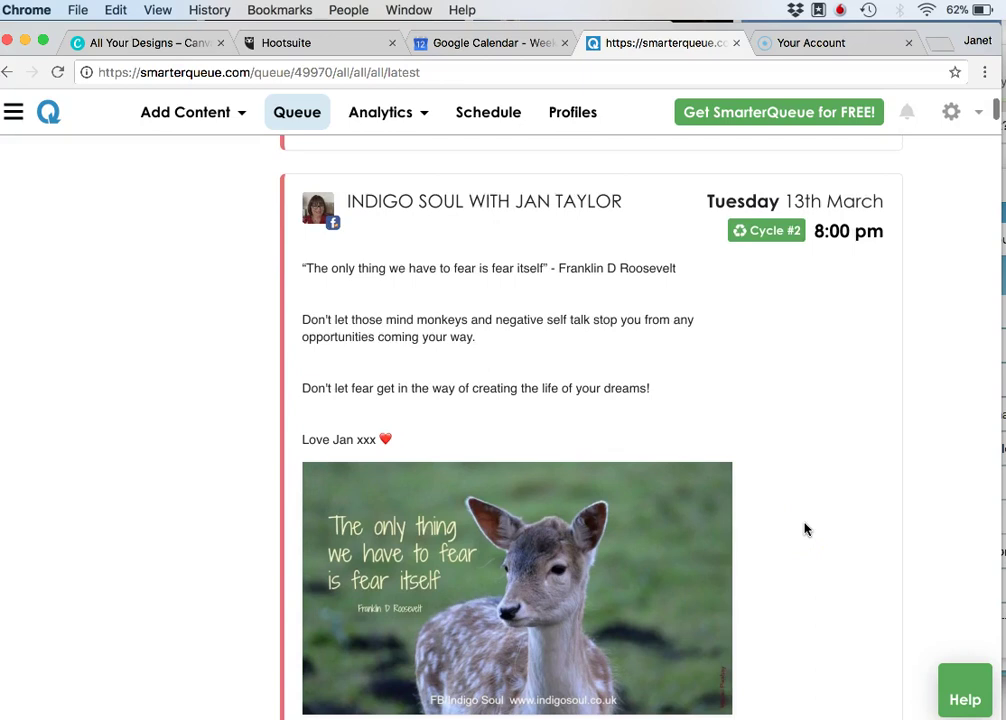
{"action": "scroll", "coordinate": [805, 529], "scroll_direction": "down", "scroll_amount": 5}
{"action": "left_click", "coordinate": [864, 349]}
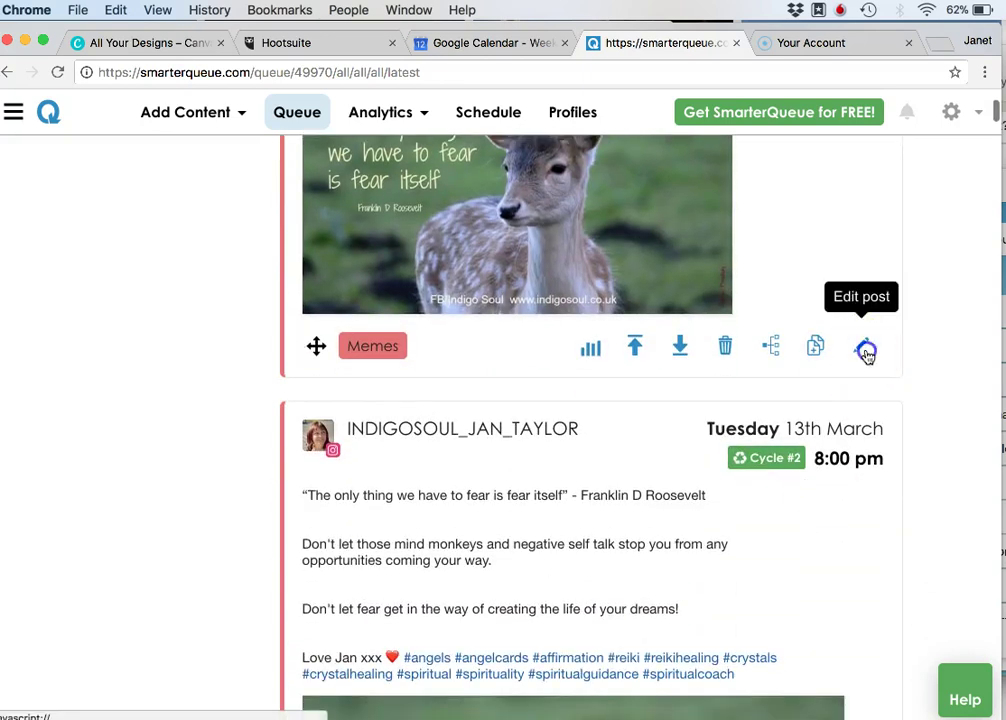
{"action": "left_click", "coordinate": [309, 628]}
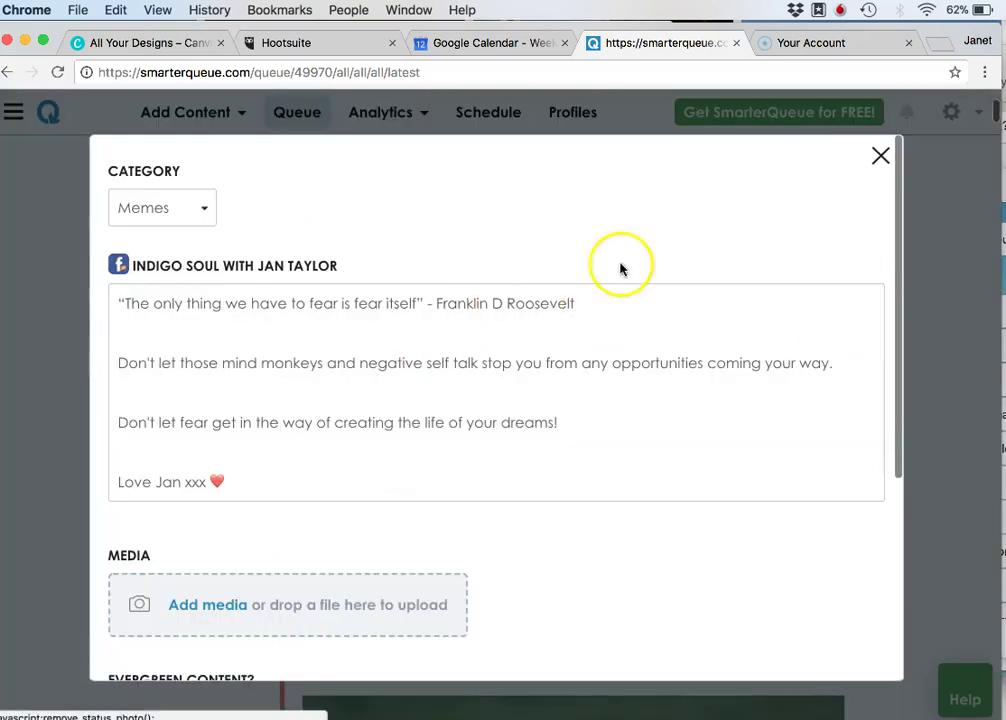
Upload the "Gratitude is the healthiest" quote image from the Downloads folder as the post's new media.
{"action": "left_click", "coordinate": [210, 605]}
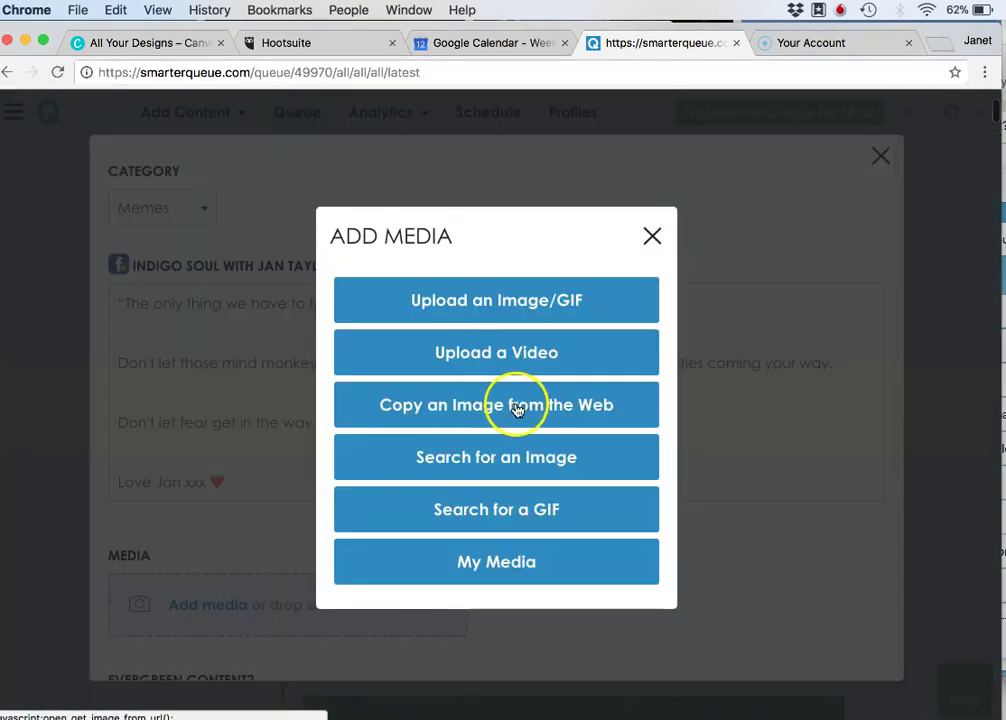
{"action": "left_click", "coordinate": [562, 355]}
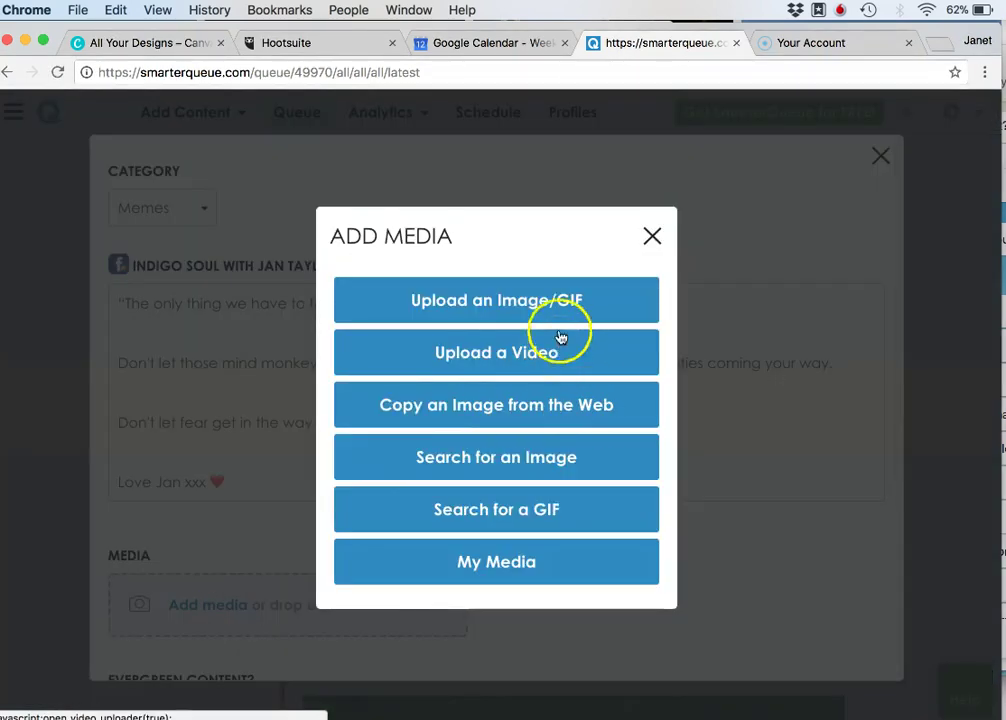
{"action": "left_click", "coordinate": [557, 298]}
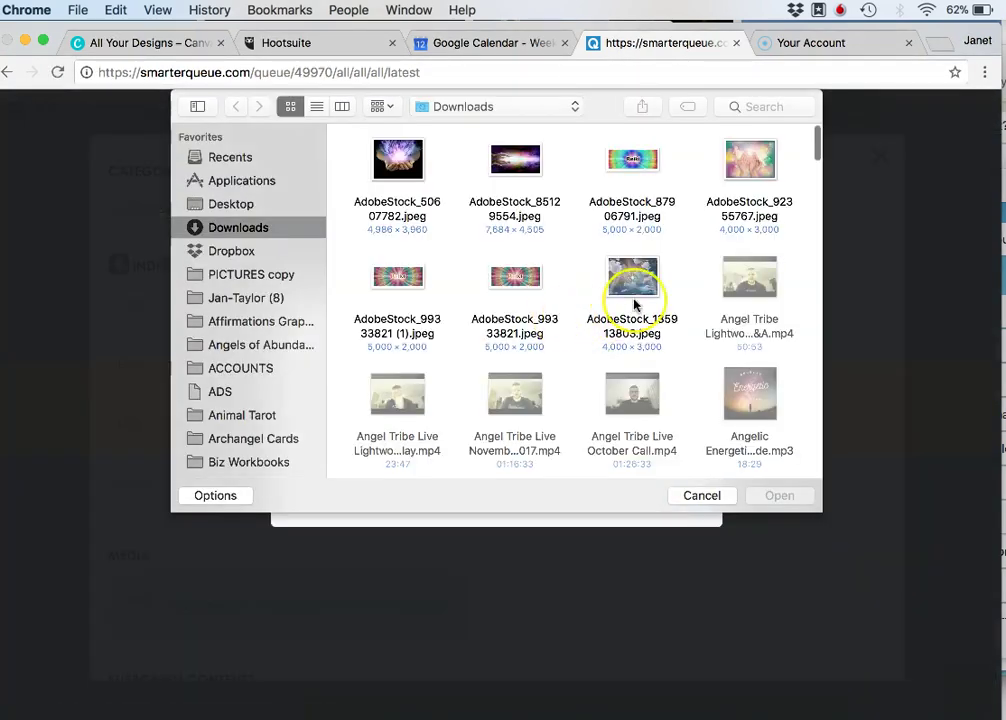
{"action": "scroll", "coordinate": [634, 303], "scroll_direction": "down", "scroll_amount": 10}
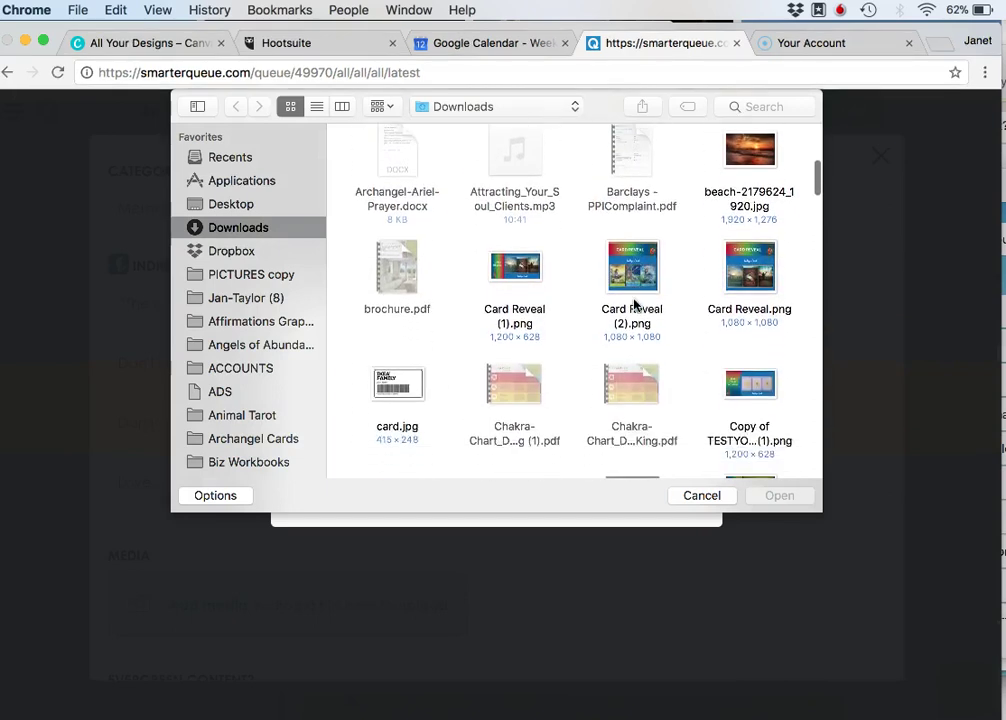
{"action": "scroll", "coordinate": [634, 303], "scroll_direction": "down", "scroll_amount": 10}
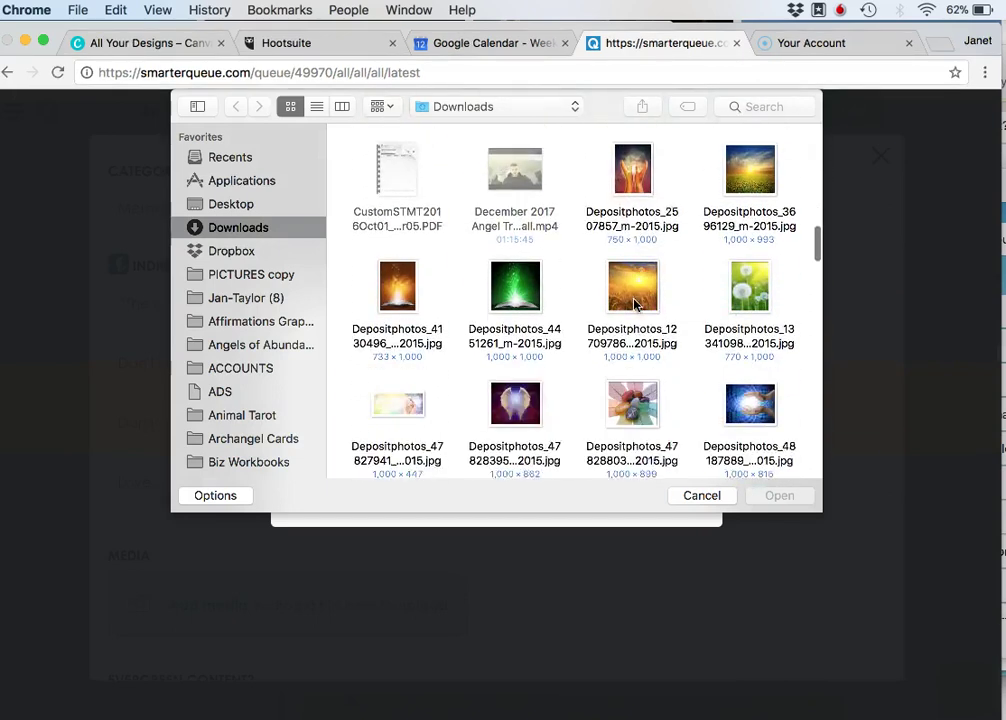
{"action": "scroll", "coordinate": [634, 303], "scroll_direction": "down", "scroll_amount": 10}
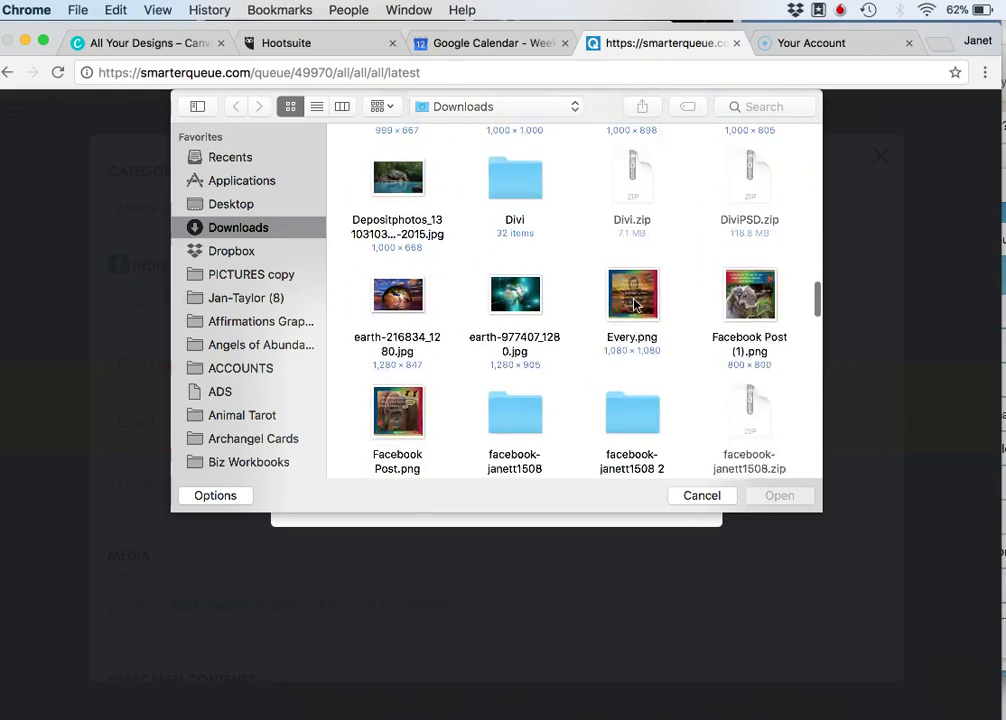
{"action": "scroll", "coordinate": [634, 303], "scroll_direction": "down", "scroll_amount": 6}
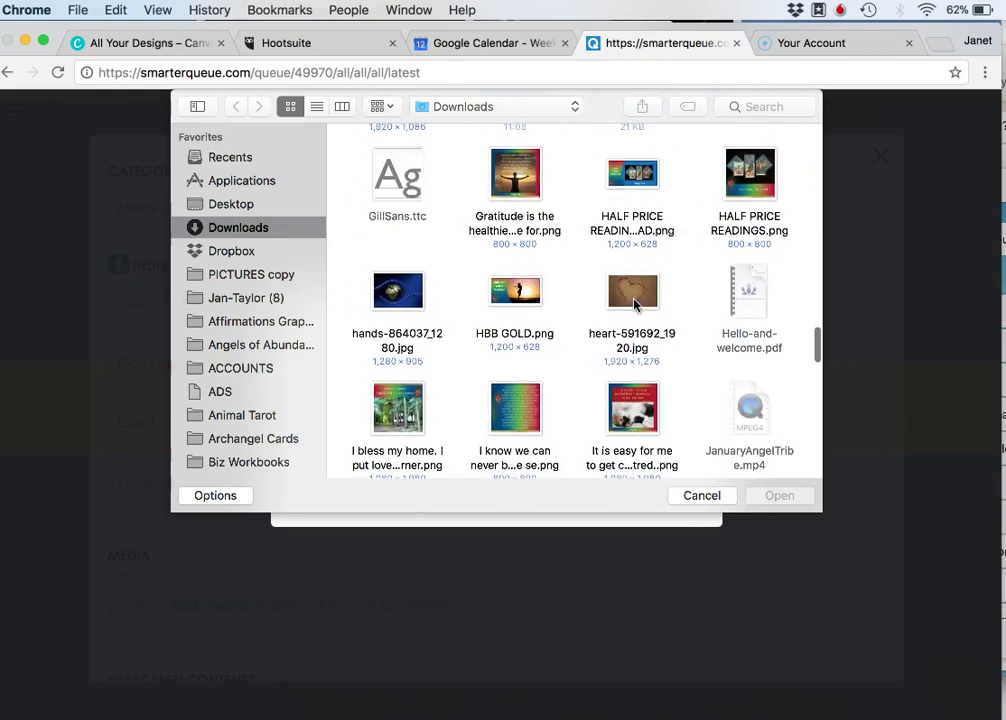
{"action": "left_click", "coordinate": [527, 166]}
{"action": "left_click", "coordinate": [779, 496]}
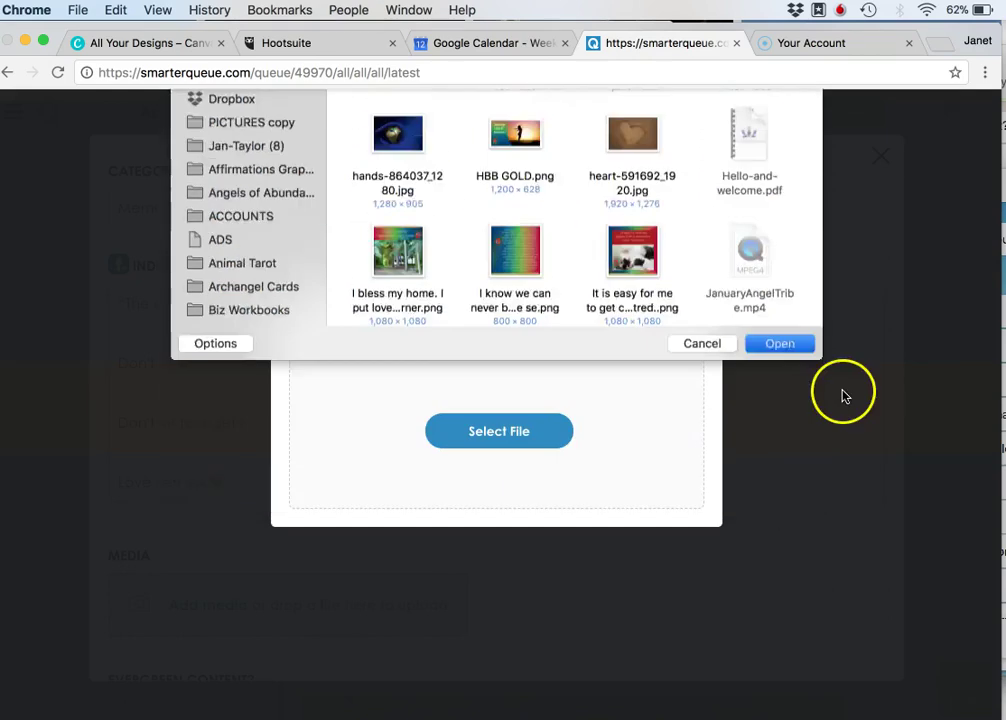
Remove the extra blank lines between the paragraphs of the fear quote post's text.
{"action": "scroll", "coordinate": [670, 429], "scroll_direction": "down", "scroll_amount": 6}
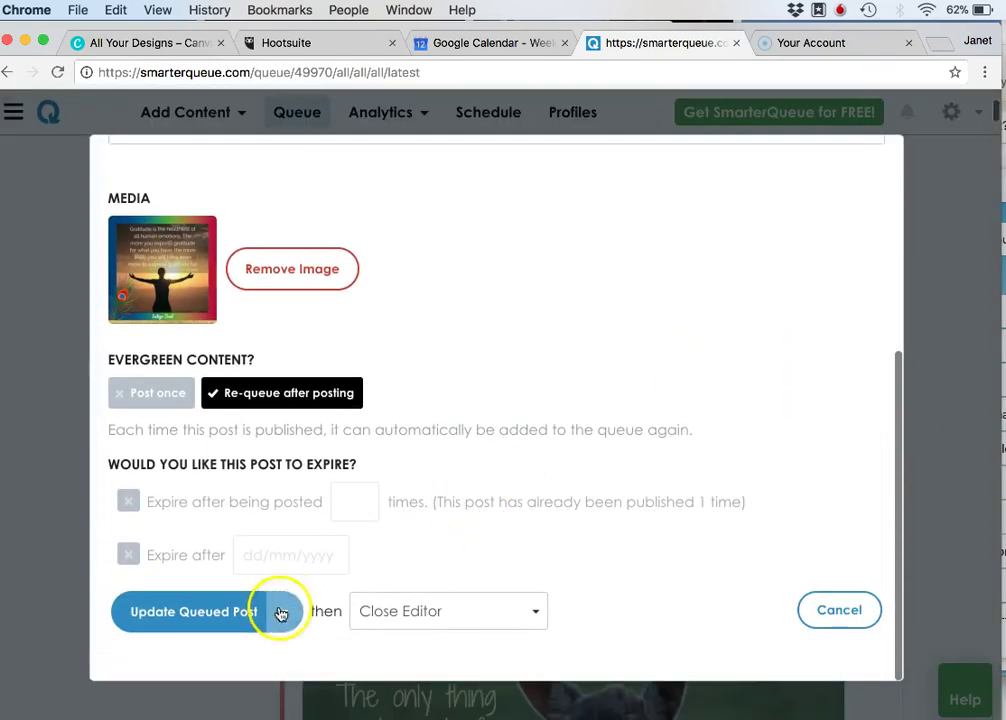
{"action": "left_click", "coordinate": [240, 611]}
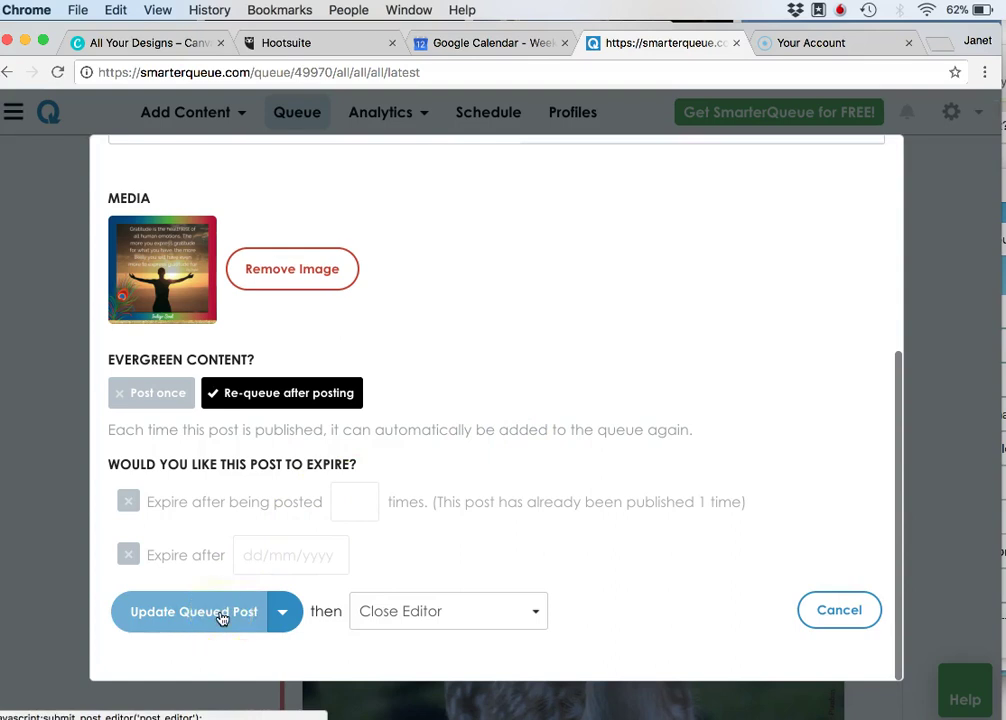
{"action": "scroll", "coordinate": [487, 370], "scroll_direction": "up", "scroll_amount": 3}
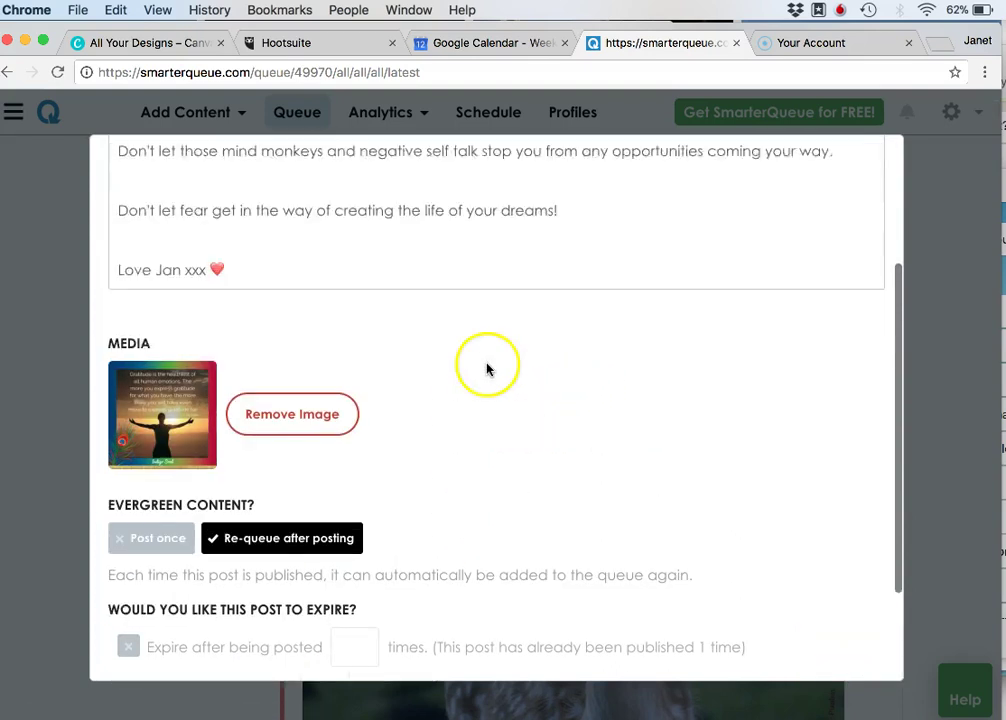
{"action": "scroll", "coordinate": [487, 368], "scroll_direction": "up", "scroll_amount": 3}
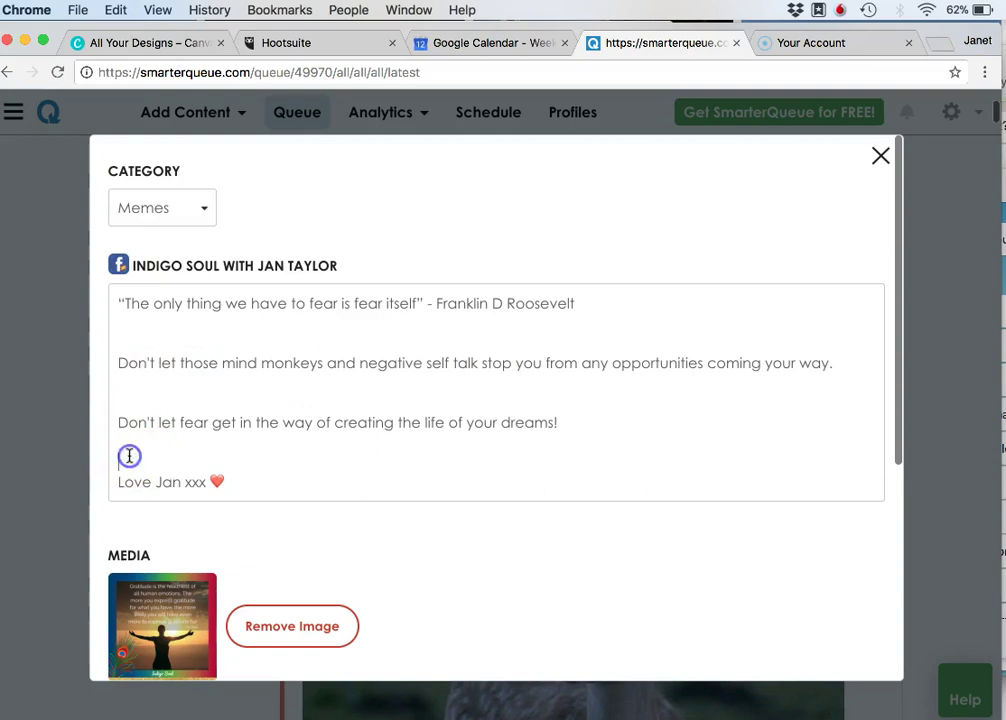
{"action": "key", "text": "BackSpace"}
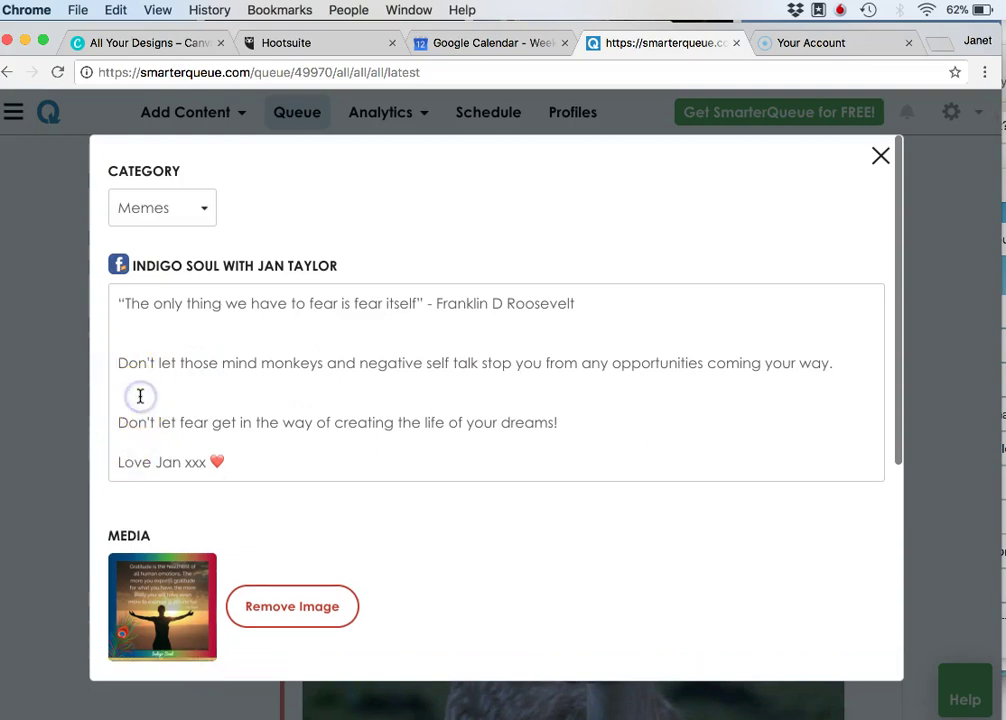
{"action": "key", "text": "BackSpace"}
{"action": "key", "text": "BackSpace"}
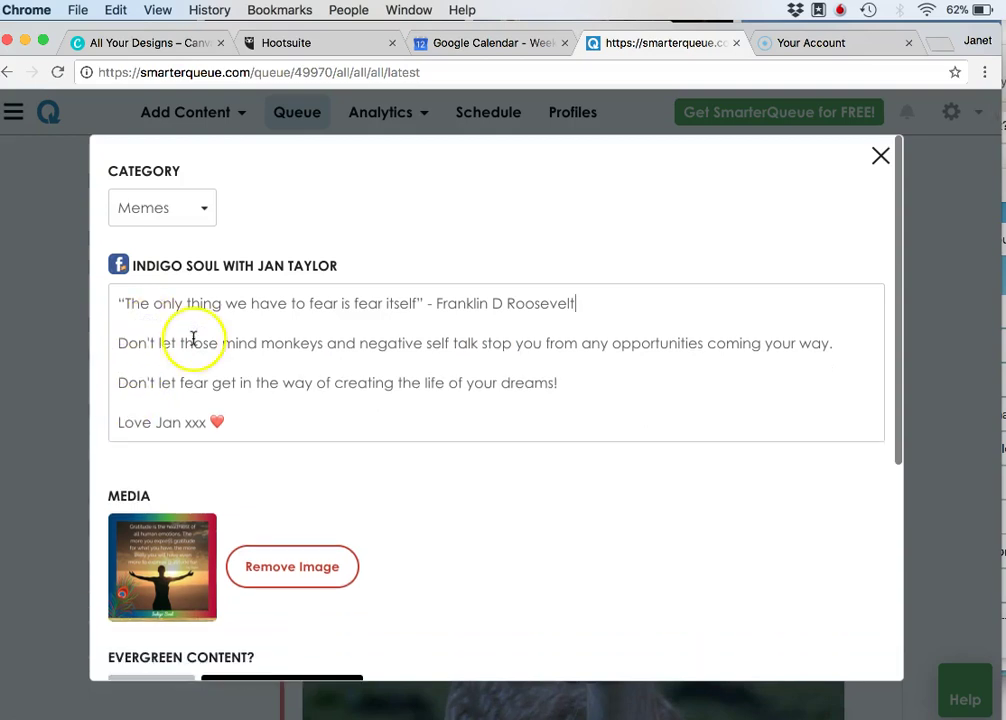
Update the queued post, replacing the photo in all posts that use it, and check the result in the queue.
{"action": "scroll", "coordinate": [193, 341], "scroll_direction": "down", "scroll_amount": 4}
{"action": "left_click", "coordinate": [235, 612]}
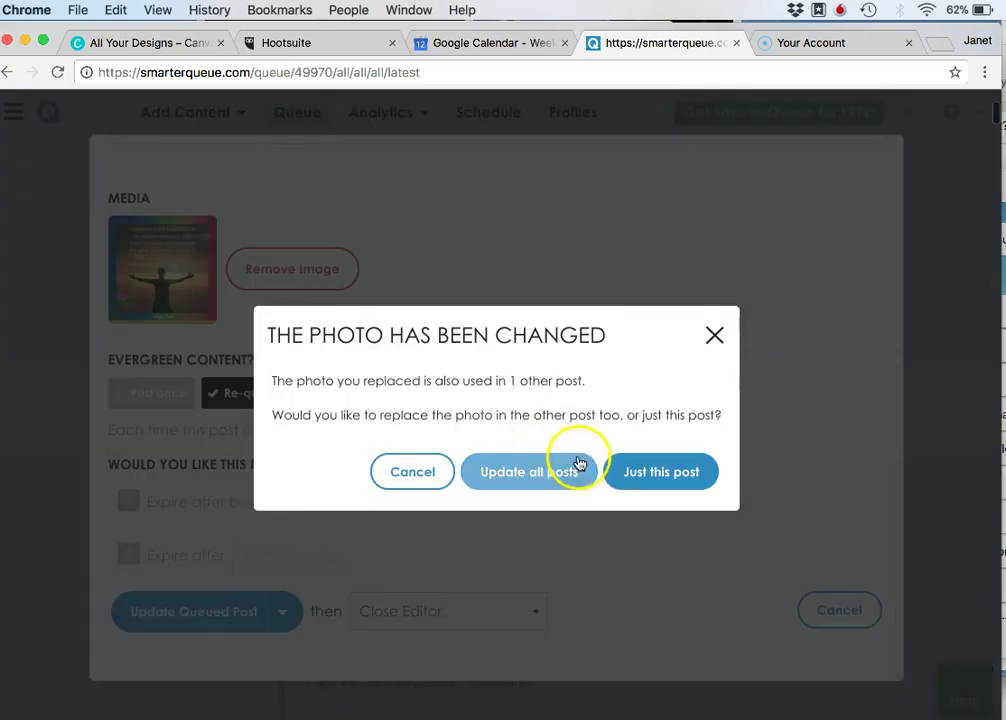
{"action": "left_click", "coordinate": [537, 484]}
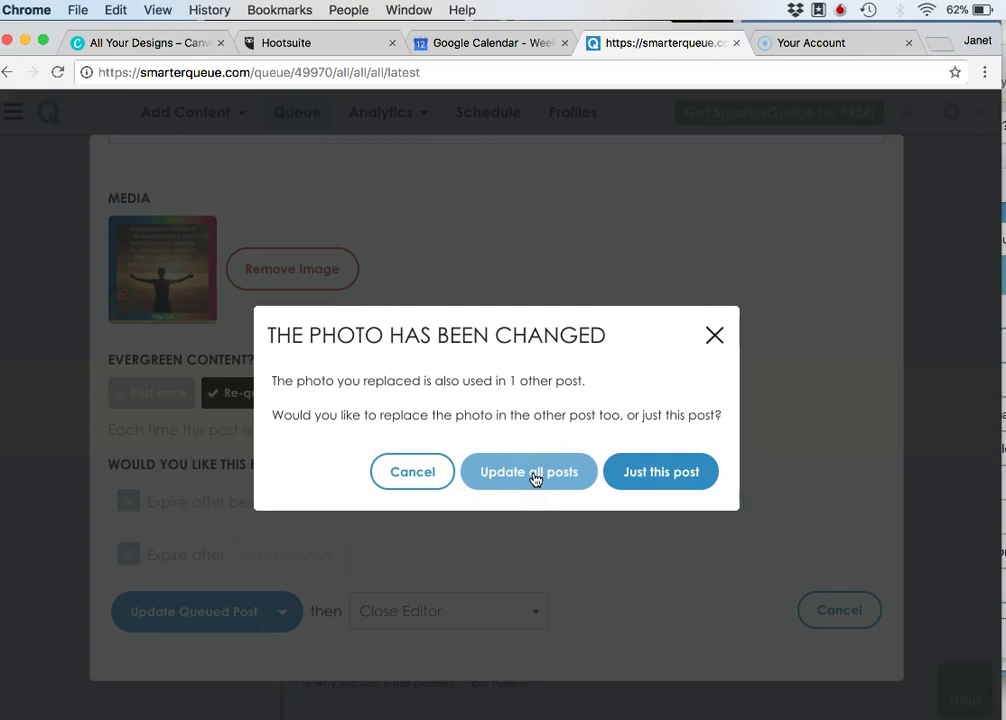
{"action": "left_click", "coordinate": [536, 478]}
{"action": "scroll", "coordinate": [696, 366], "scroll_direction": "down", "scroll_amount": 10}
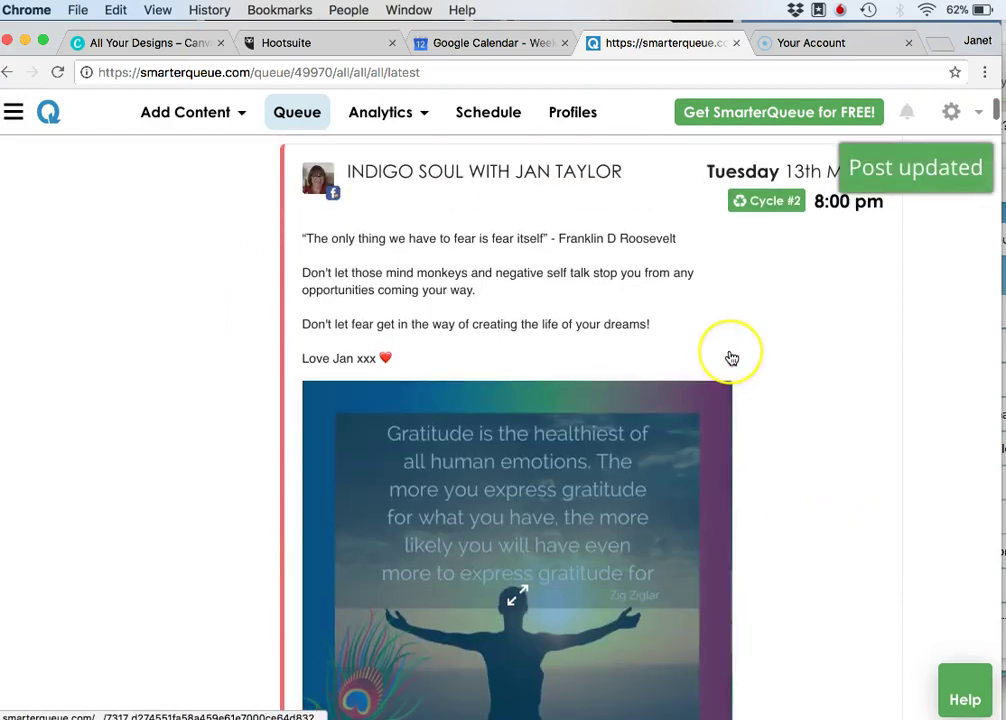
{"action": "scroll", "coordinate": [731, 358], "scroll_direction": "up", "scroll_amount": 3}
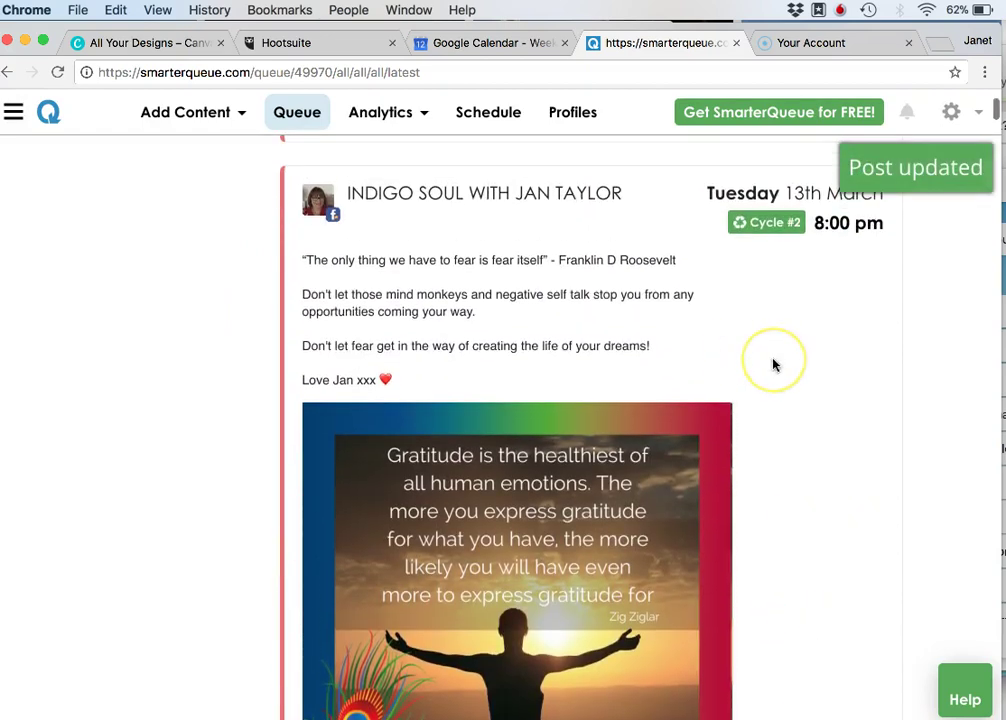
{"action": "scroll", "coordinate": [773, 364], "scroll_direction": "down", "scroll_amount": 2}
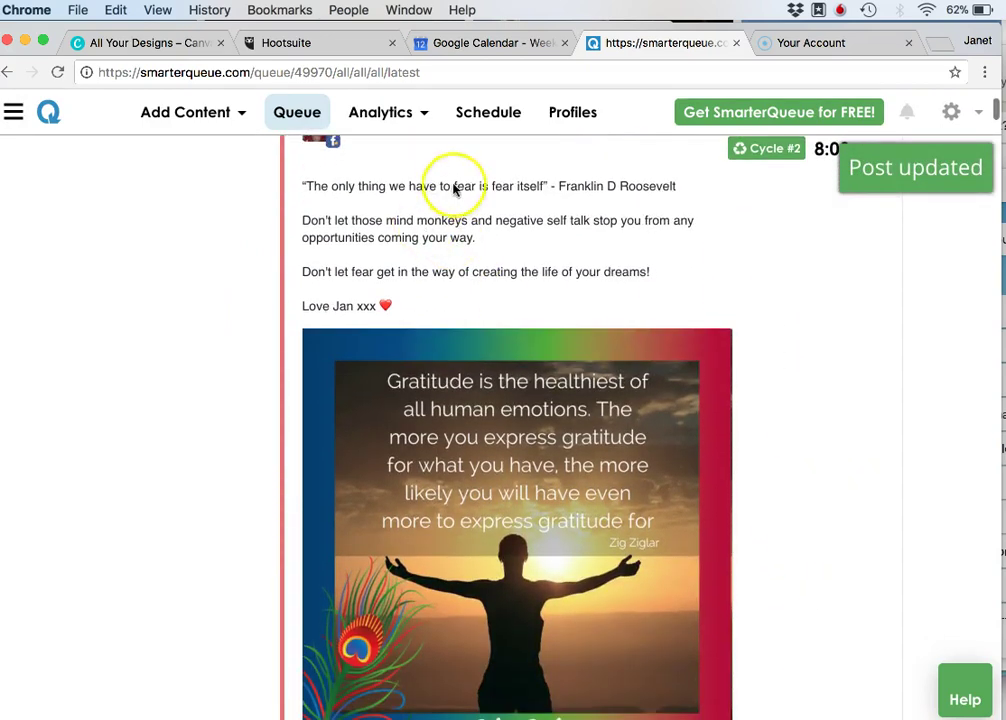
Filter the queue by the Products category.
{"action": "scroll", "coordinate": [877, 470], "scroll_direction": "up", "scroll_amount": 10}
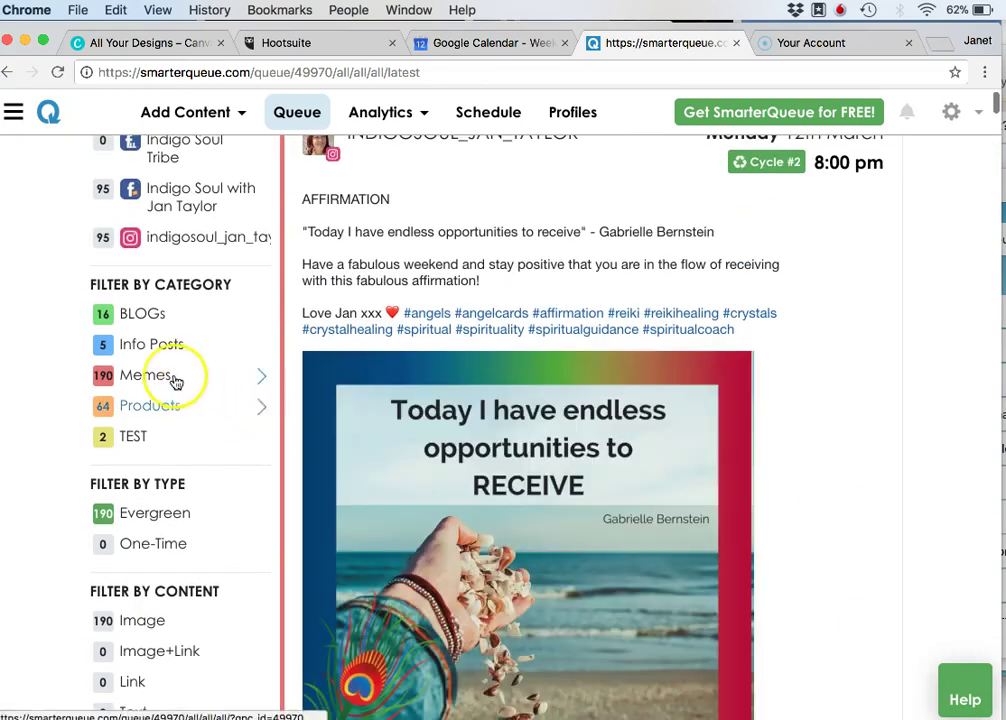
{"action": "left_click", "coordinate": [174, 410]}
{"action": "scroll", "coordinate": [303, 430], "scroll_direction": "up", "scroll_amount": 4}
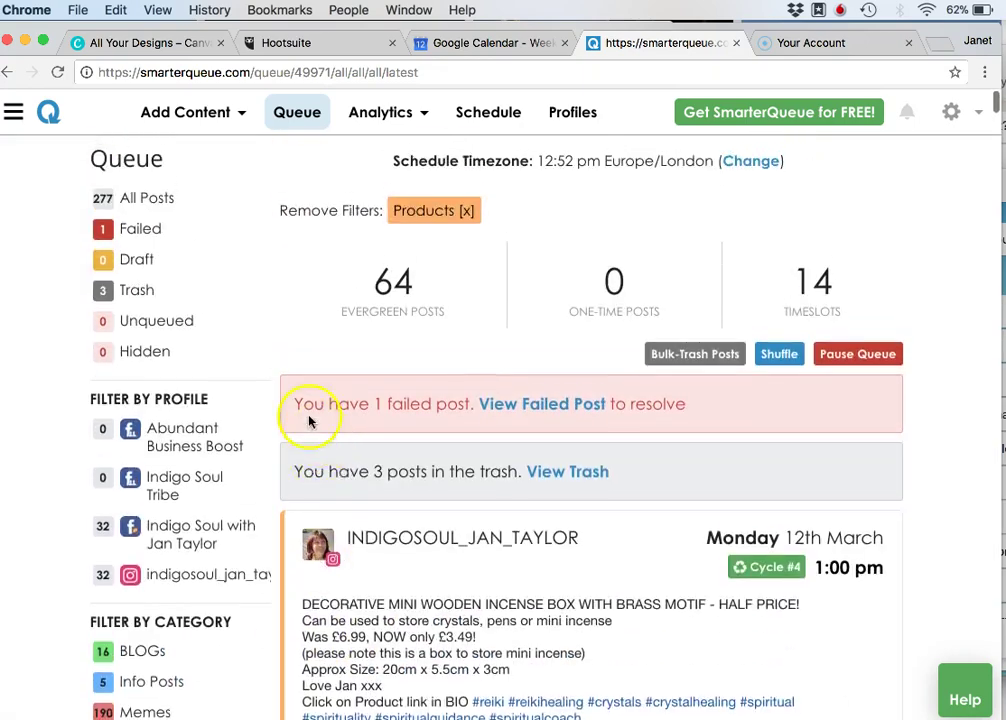
Filter the queue by the TEST category and review its queued Facebook and Instagram posts.
{"action": "scroll", "coordinate": [305, 415], "scroll_direction": "down", "scroll_amount": 3}
{"action": "left_click", "coordinate": [126, 418]}
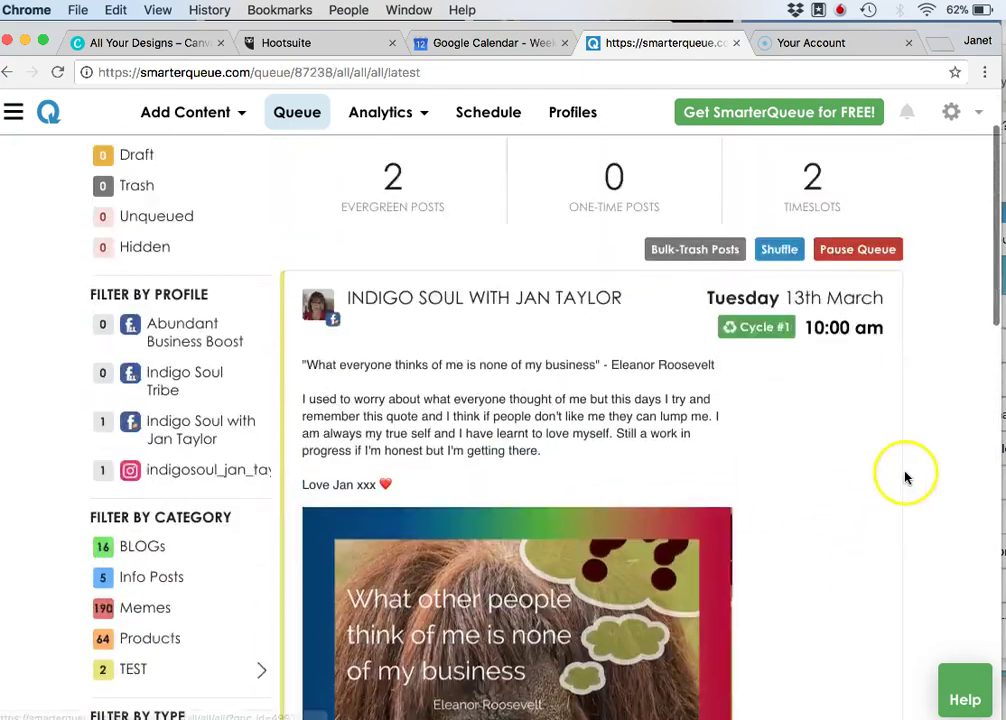
{"action": "scroll", "coordinate": [907, 476], "scroll_direction": "down", "scroll_amount": 15}
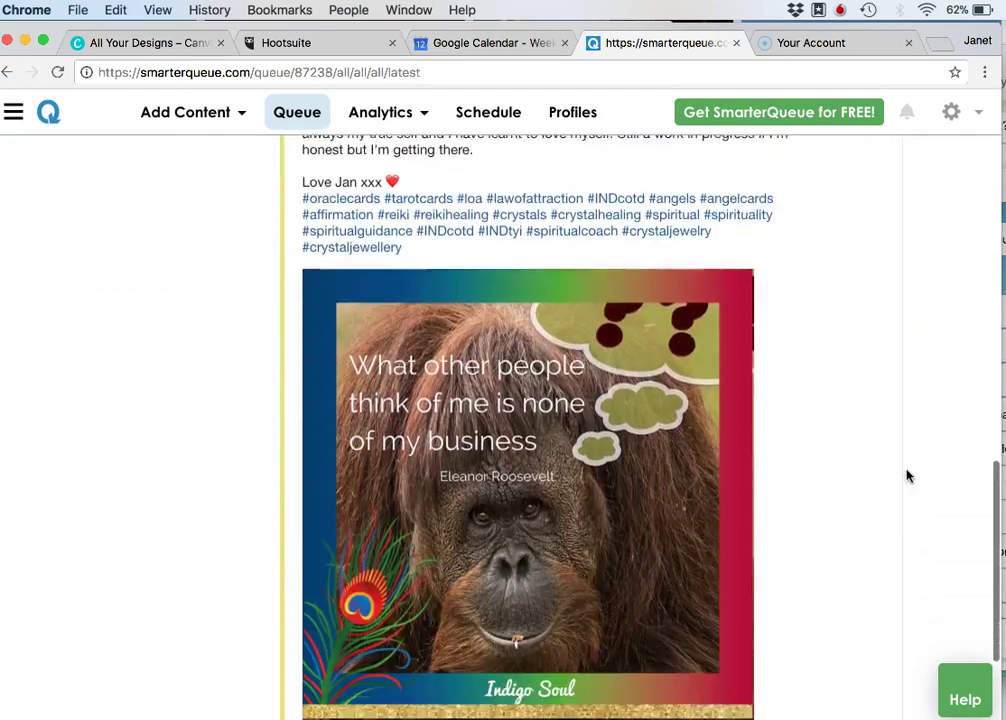
{"action": "scroll", "coordinate": [907, 476], "scroll_direction": "up", "scroll_amount": 5}
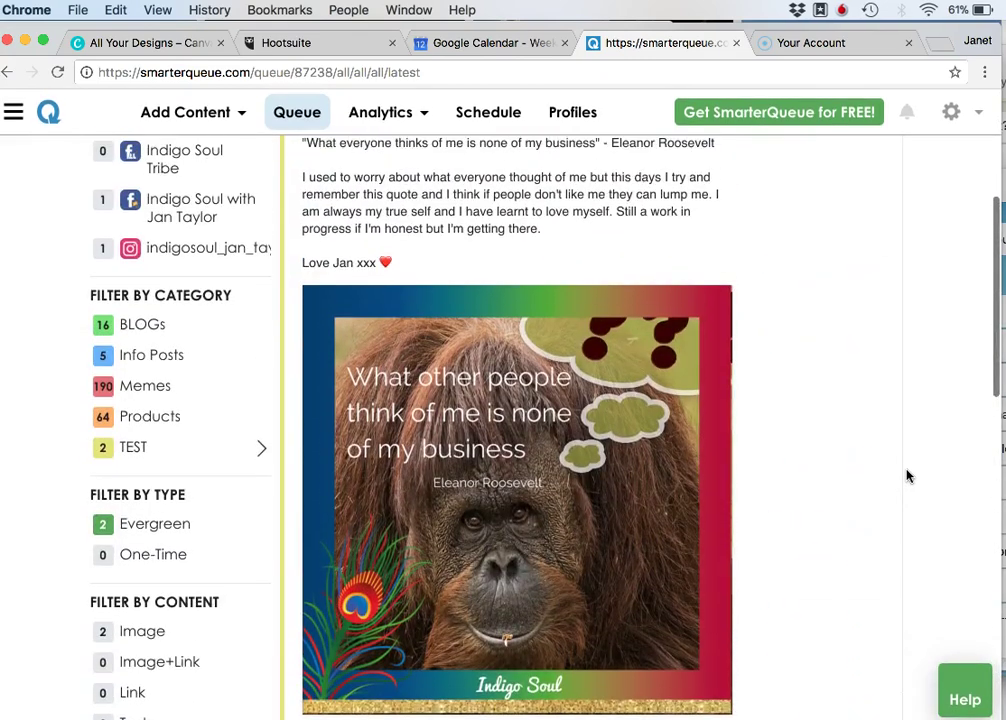
{"action": "scroll", "coordinate": [907, 476], "scroll_direction": "up", "scroll_amount": 7}
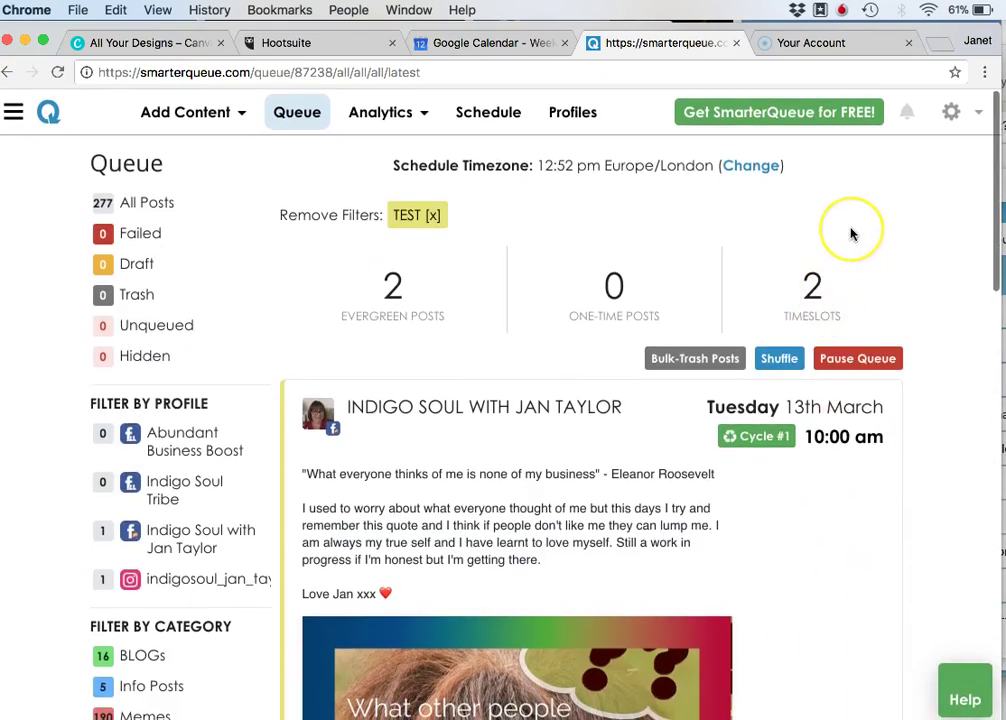
Examine the TEST queue's Shuffle and Pause Queue options alongside its first post and the category filters.
{"action": "scroll", "coordinate": [850, 234], "scroll_direction": "down", "scroll_amount": 1}
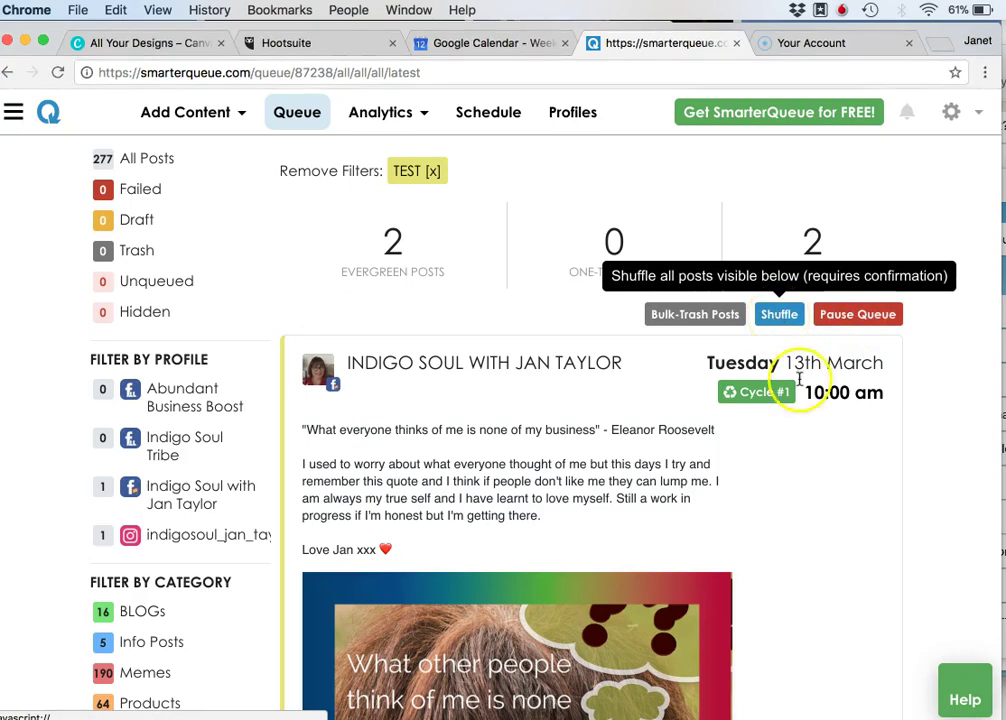
{"action": "scroll", "coordinate": [859, 487], "scroll_direction": "down", "scroll_amount": 4}
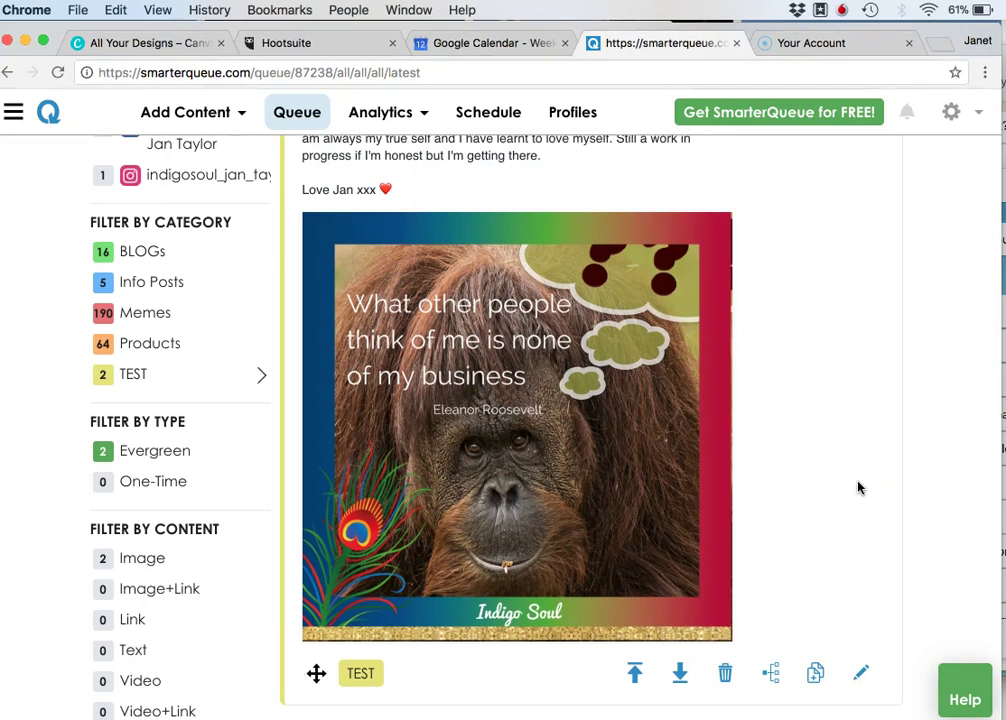
{"action": "scroll", "coordinate": [859, 487], "scroll_direction": "up", "scroll_amount": 1}
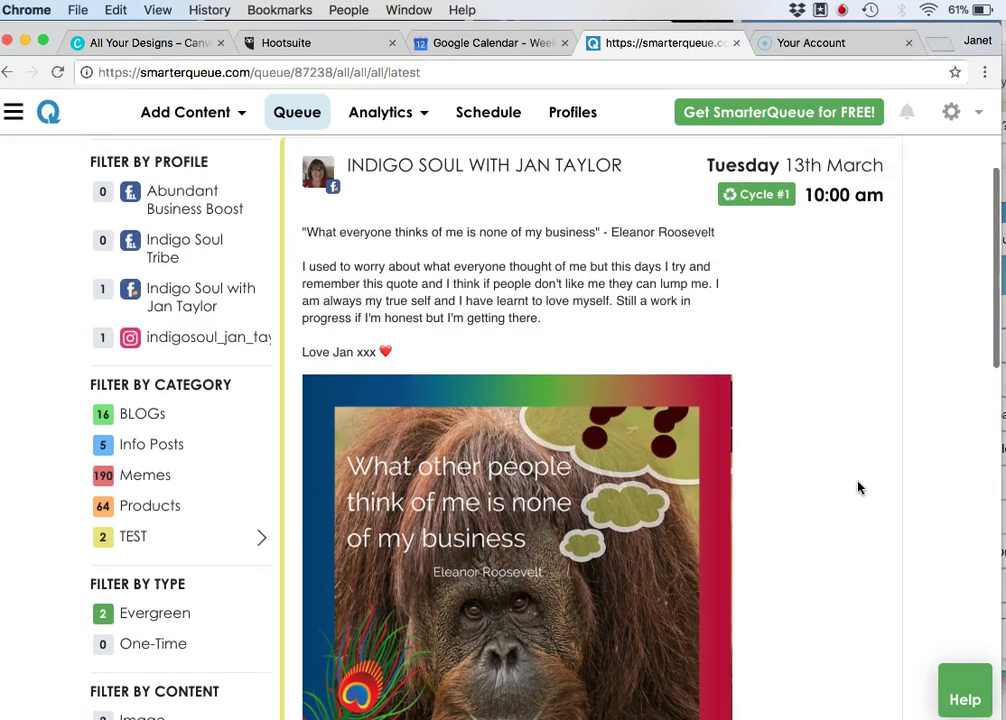
{"action": "scroll", "coordinate": [857, 487], "scroll_direction": "up", "scroll_amount": 1}
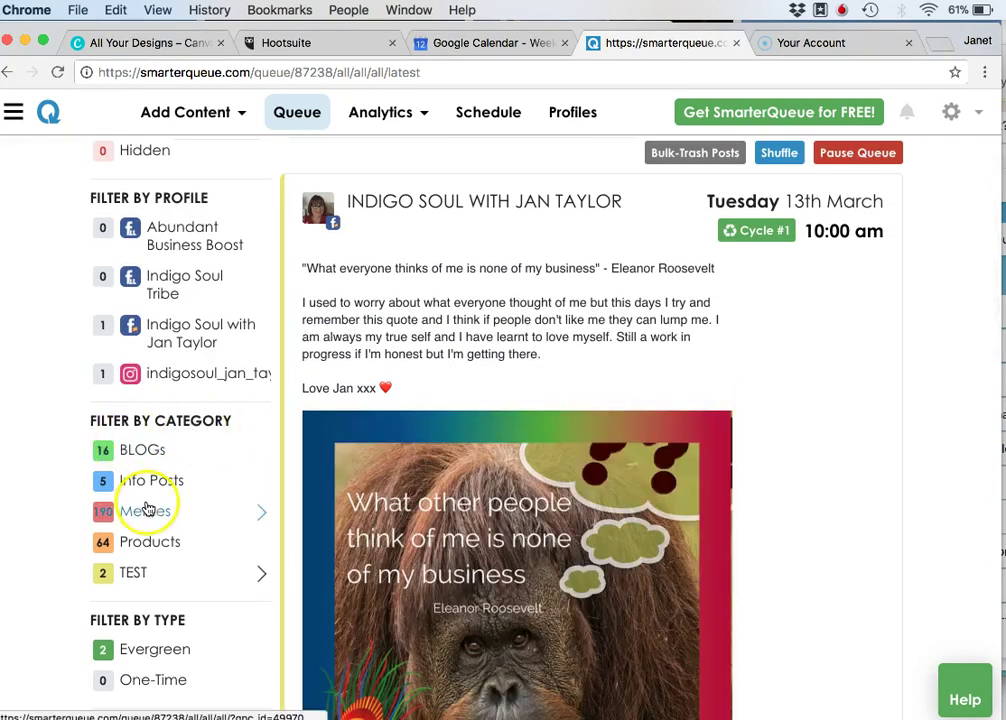
{"action": "scroll", "coordinate": [748, 417], "scroll_direction": "up", "scroll_amount": 4}
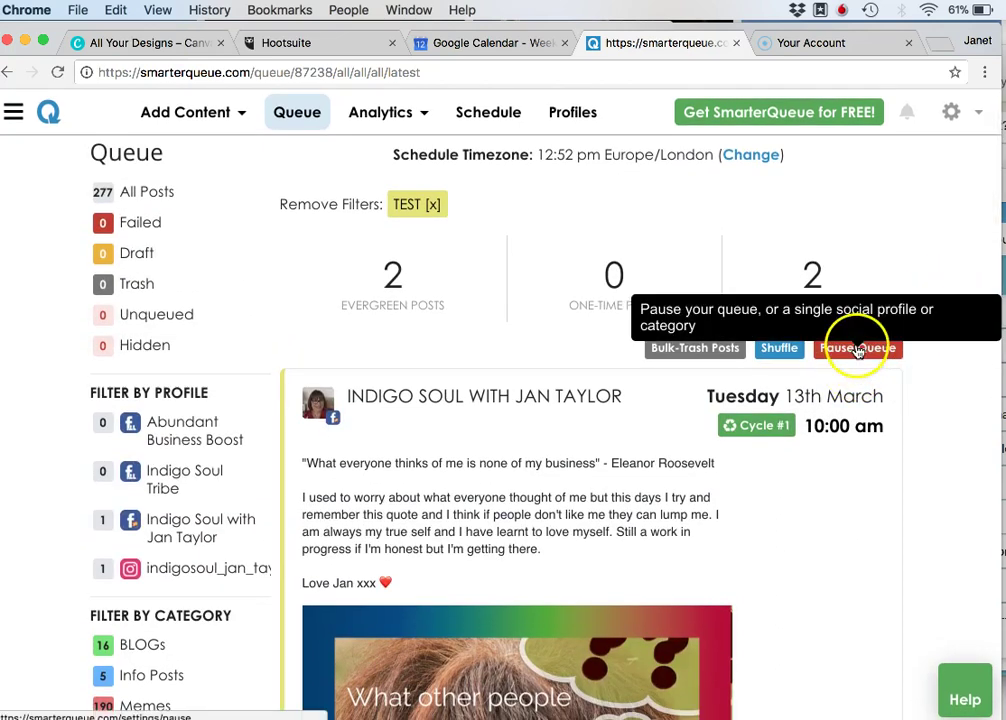
Open the Pause Queue settings and pause the TEST category for all its profiles.
{"action": "left_click", "coordinate": [857, 349]}
{"action": "scroll", "coordinate": [903, 294], "scroll_direction": "down", "scroll_amount": 6}
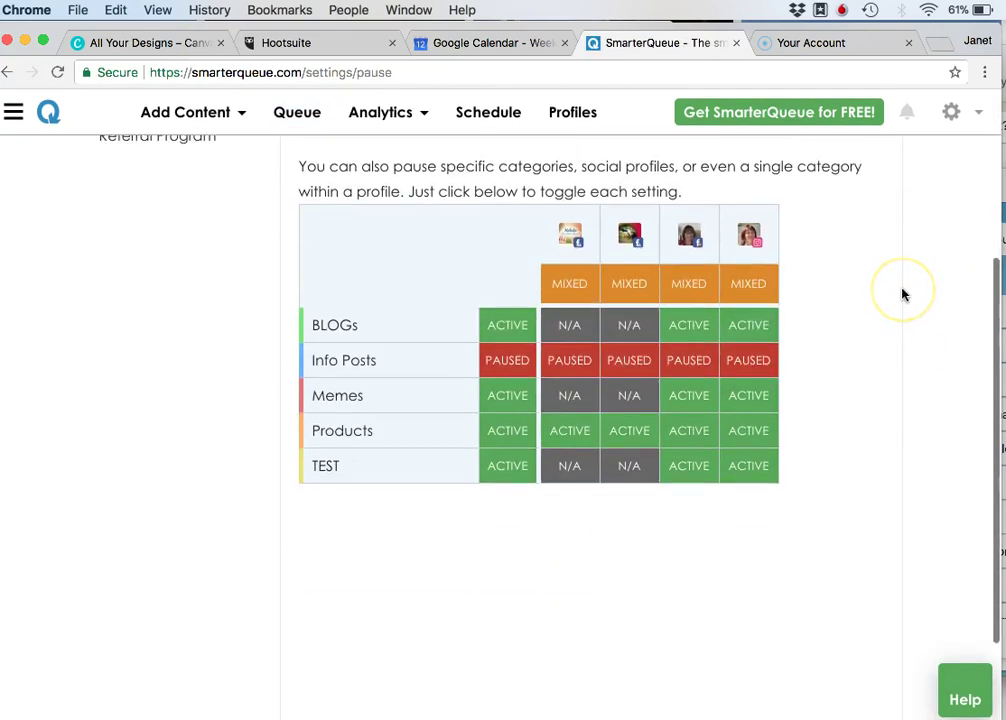
{"action": "scroll", "coordinate": [903, 294], "scroll_direction": "up", "scroll_amount": 3}
{"action": "scroll", "coordinate": [921, 240], "scroll_direction": "down", "scroll_amount": 2}
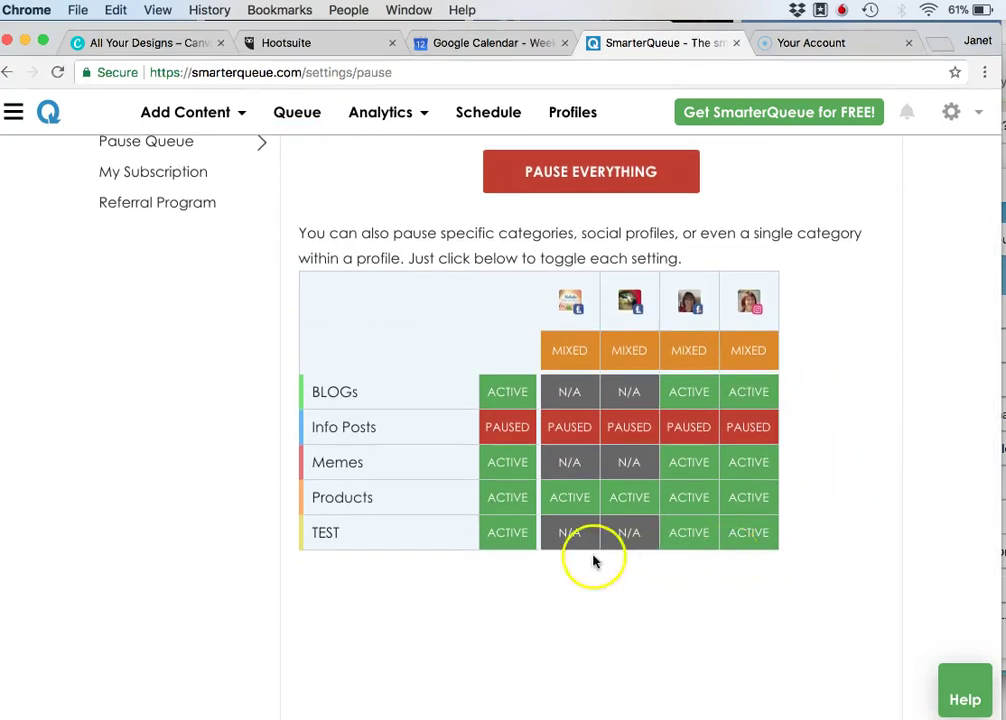
{"action": "left_click", "coordinate": [510, 536]}
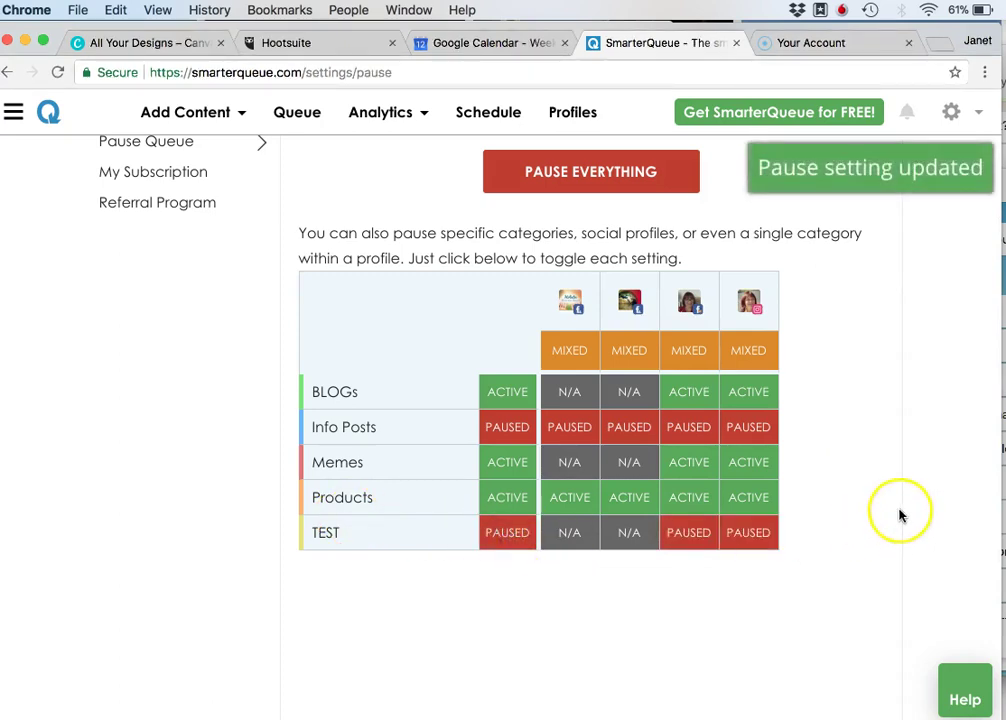
Reactivate the whole TEST category, and pause it separately for the Facebook and Instagram profiles.
{"action": "left_click", "coordinate": [510, 540]}
{"action": "left_click", "coordinate": [687, 541]}
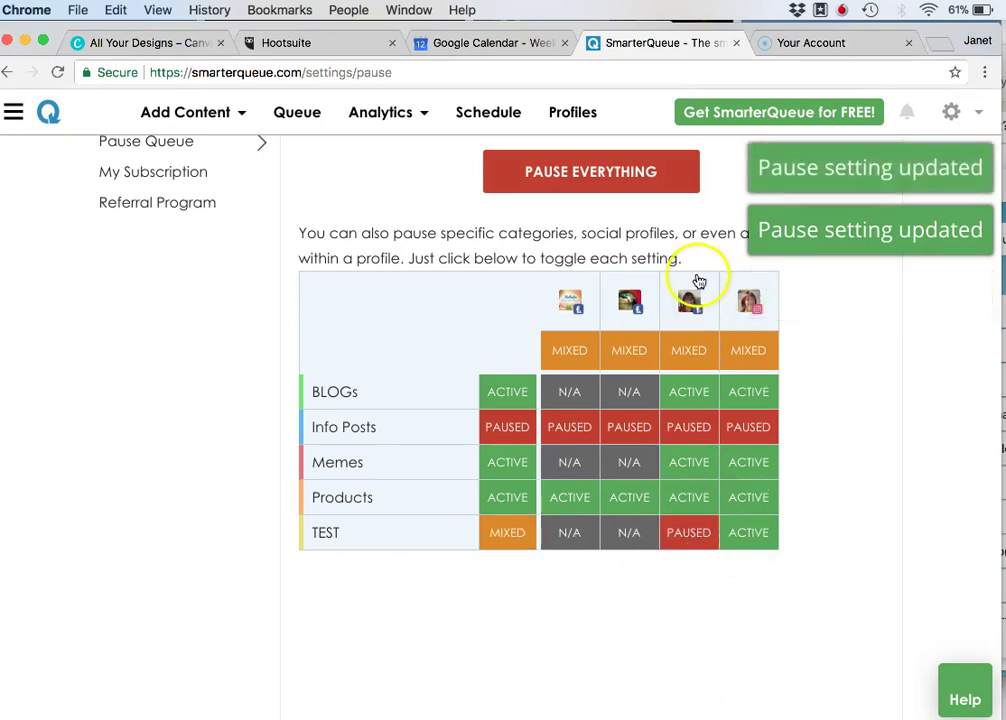
{"action": "left_click", "coordinate": [768, 541]}
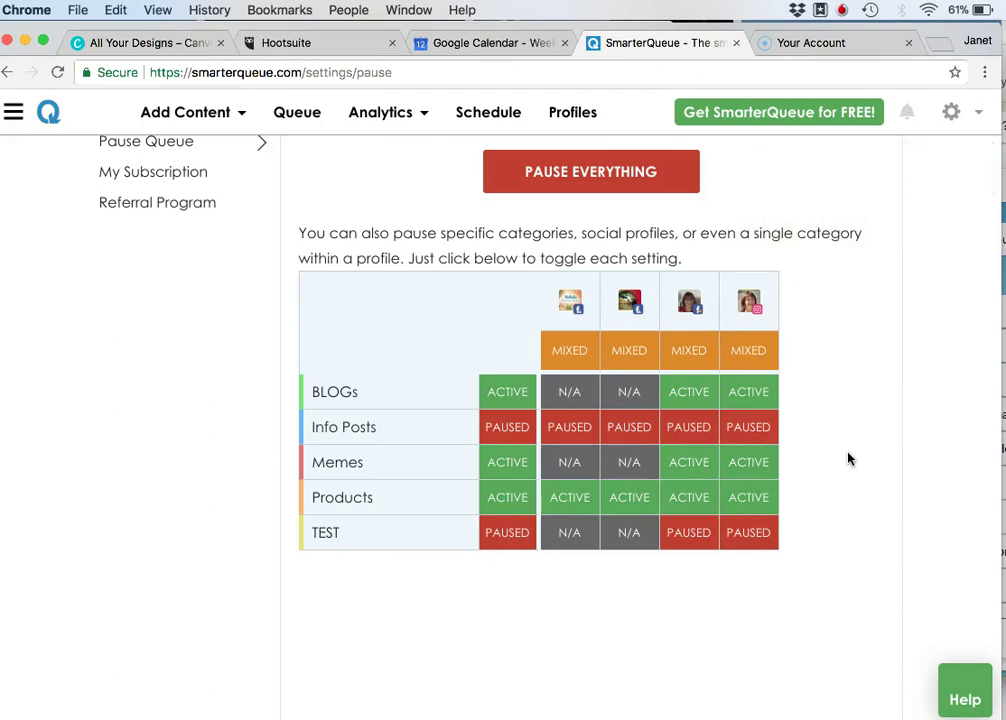
{"action": "scroll", "coordinate": [848, 459], "scroll_direction": "up", "scroll_amount": 4}
Open the categories page and review the BLOGs category's colour, profile, post and pause options.
{"action": "left_click", "coordinate": [857, 176]}
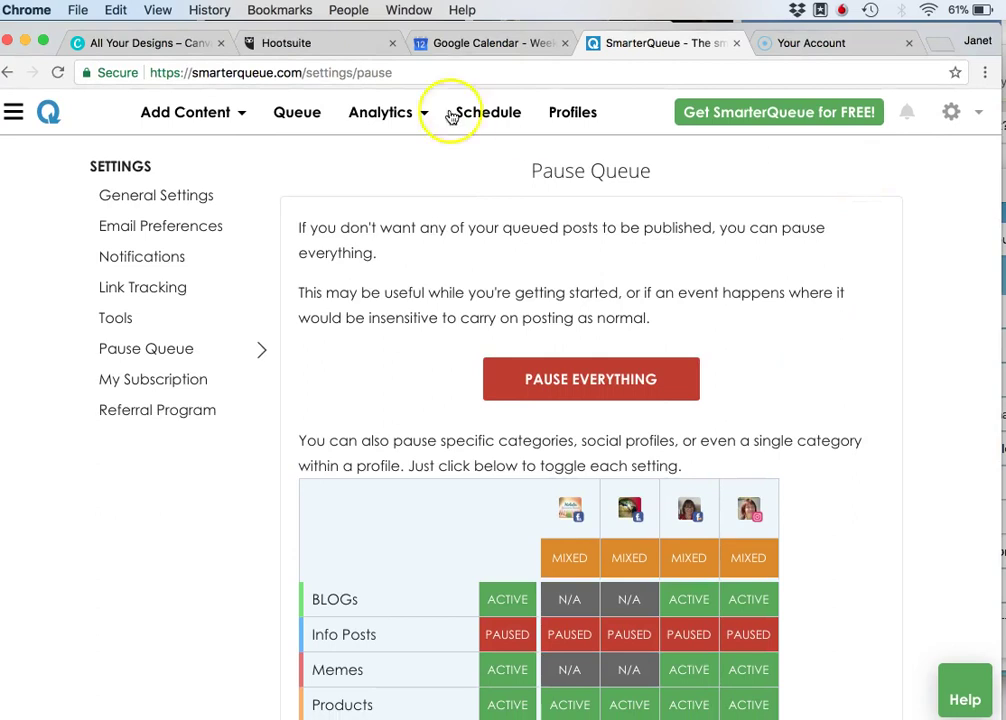
{"action": "left_click", "coordinate": [14, 112]}
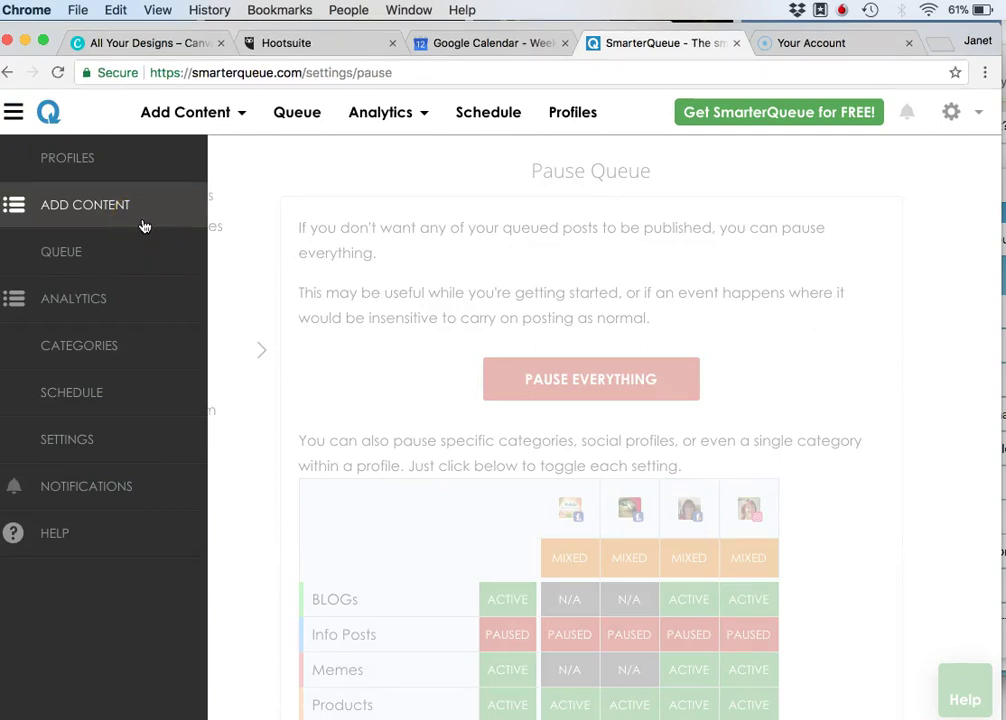
{"action": "left_click", "coordinate": [219, 121]}
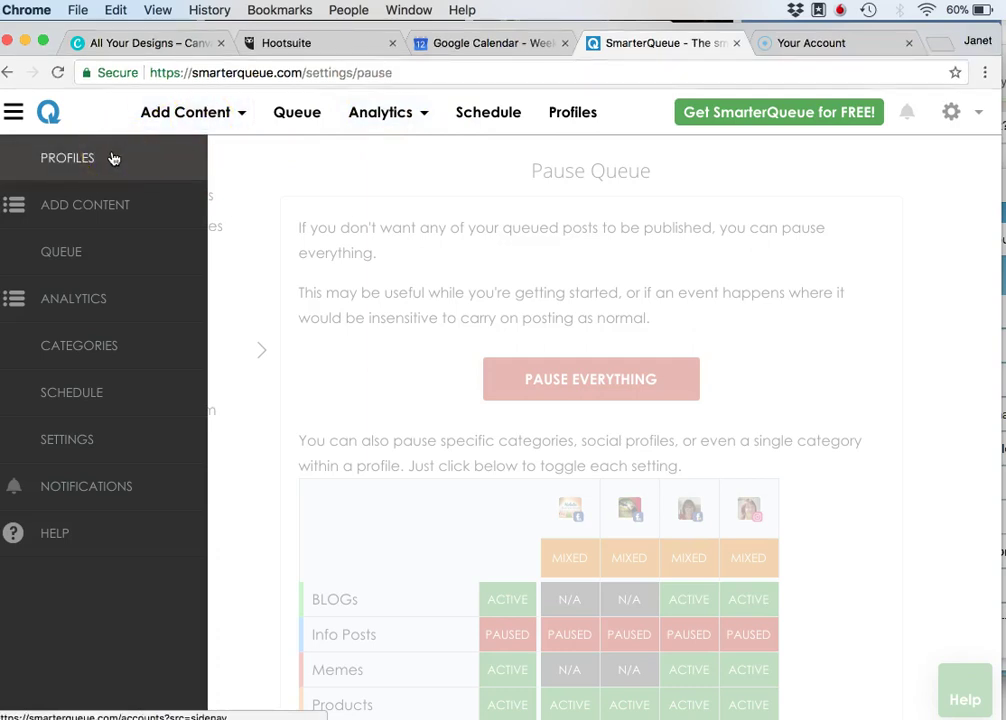
{"action": "left_click", "coordinate": [112, 346]}
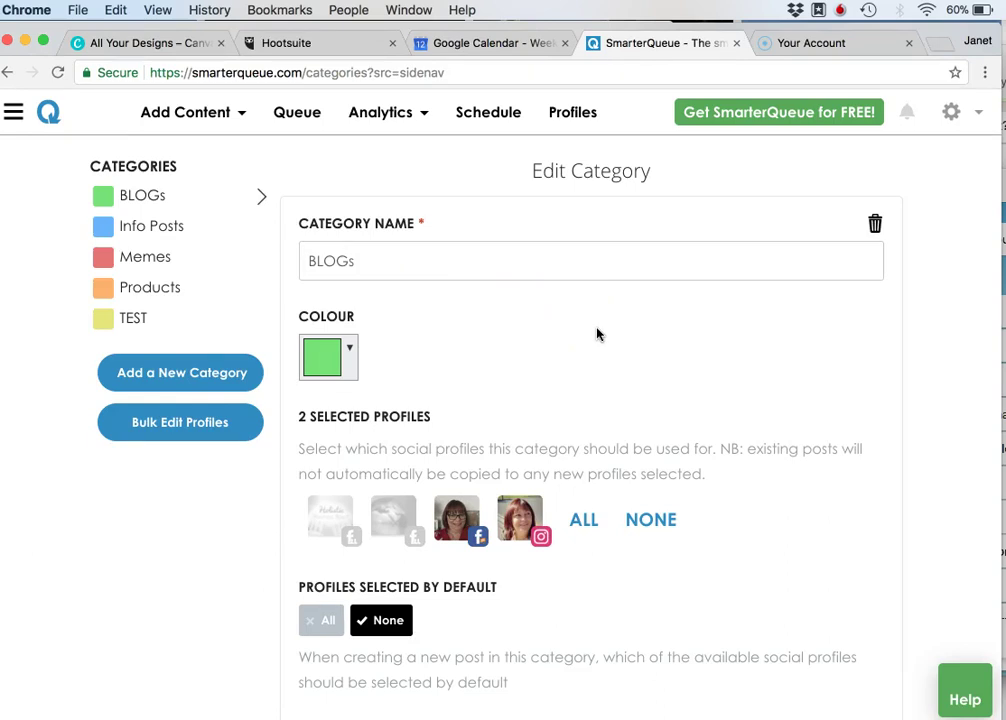
{"action": "scroll", "coordinate": [597, 334], "scroll_direction": "down", "scroll_amount": 5}
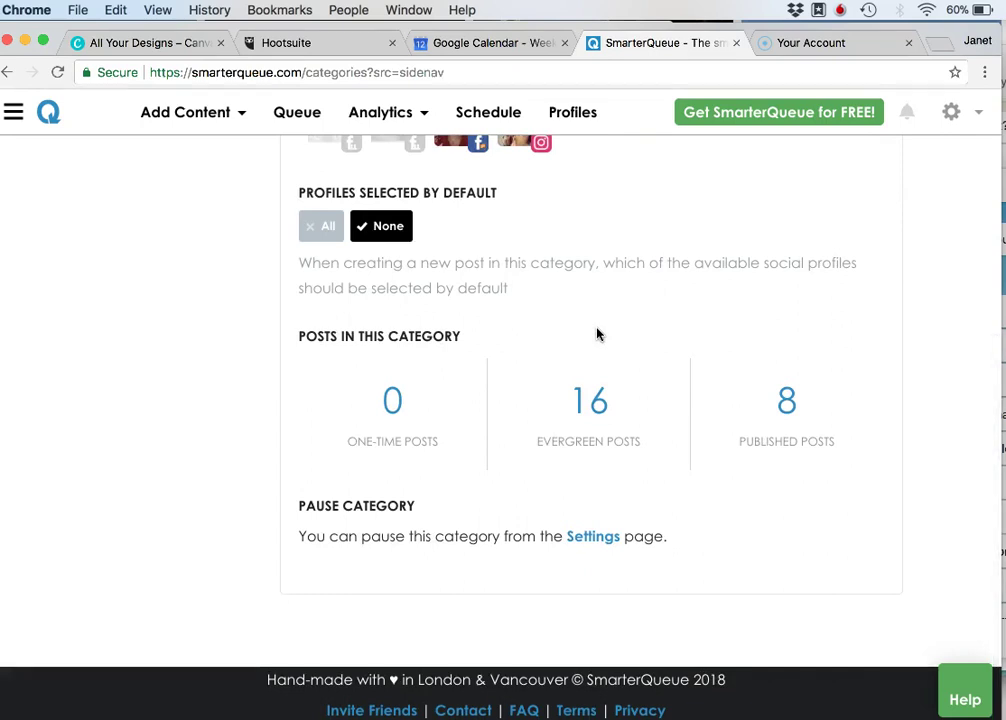
{"action": "scroll", "coordinate": [597, 334], "scroll_direction": "up", "scroll_amount": 5}
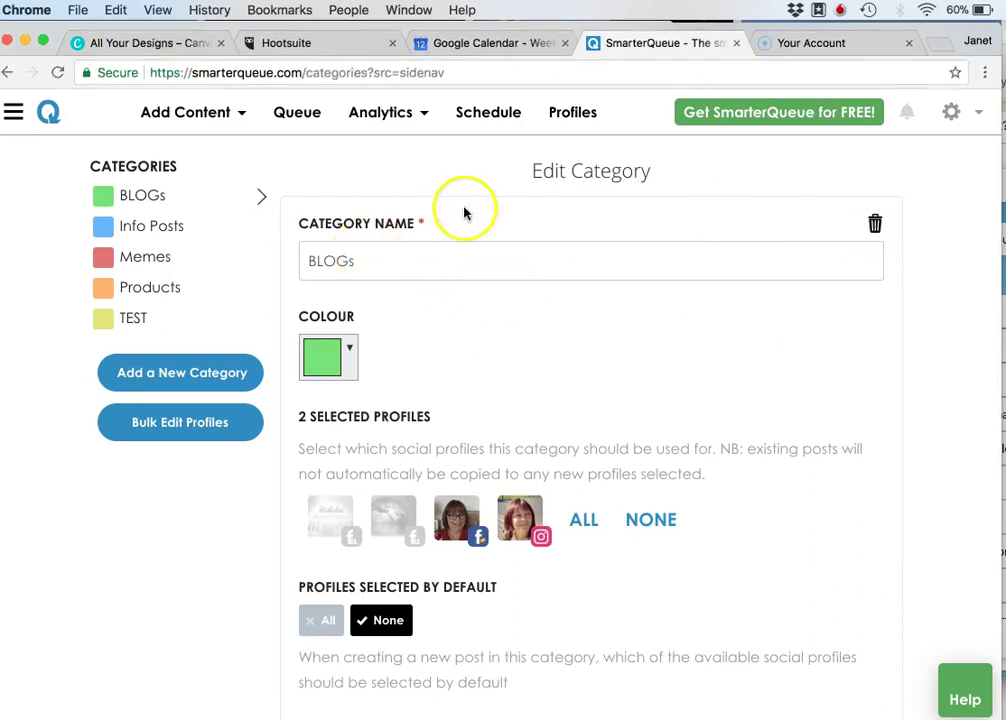
Move the Tuesday 10:00 am TEST timeslot to Friday at 3:45 pm in the weekly schedule.
{"action": "left_click", "coordinate": [288, 116]}
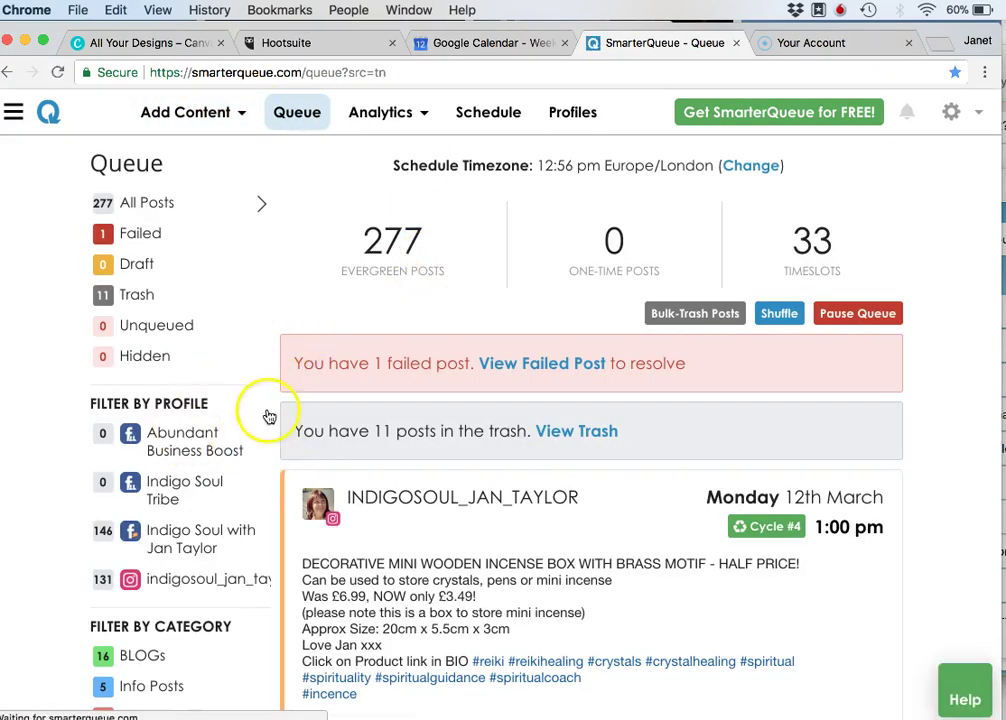
{"action": "left_click", "coordinate": [489, 110]}
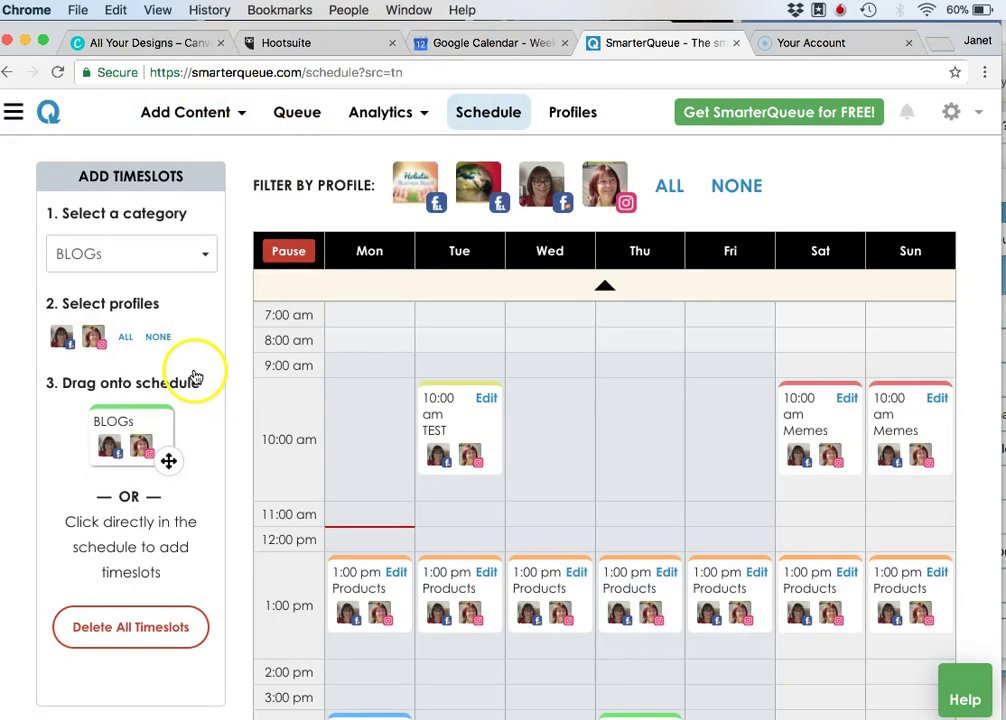
{"action": "scroll", "coordinate": [525, 412], "scroll_direction": "down", "scroll_amount": 5}
{"action": "scroll", "coordinate": [763, 377], "scroll_direction": "down", "scroll_amount": 2}
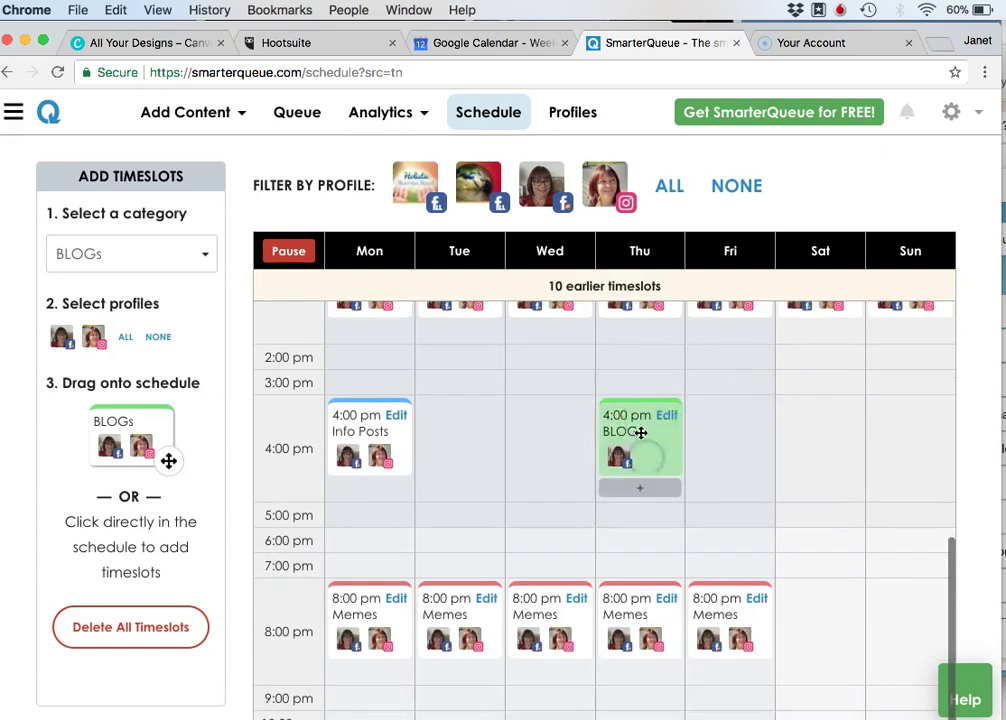
{"action": "scroll", "coordinate": [808, 343], "scroll_direction": "up", "scroll_amount": 10}
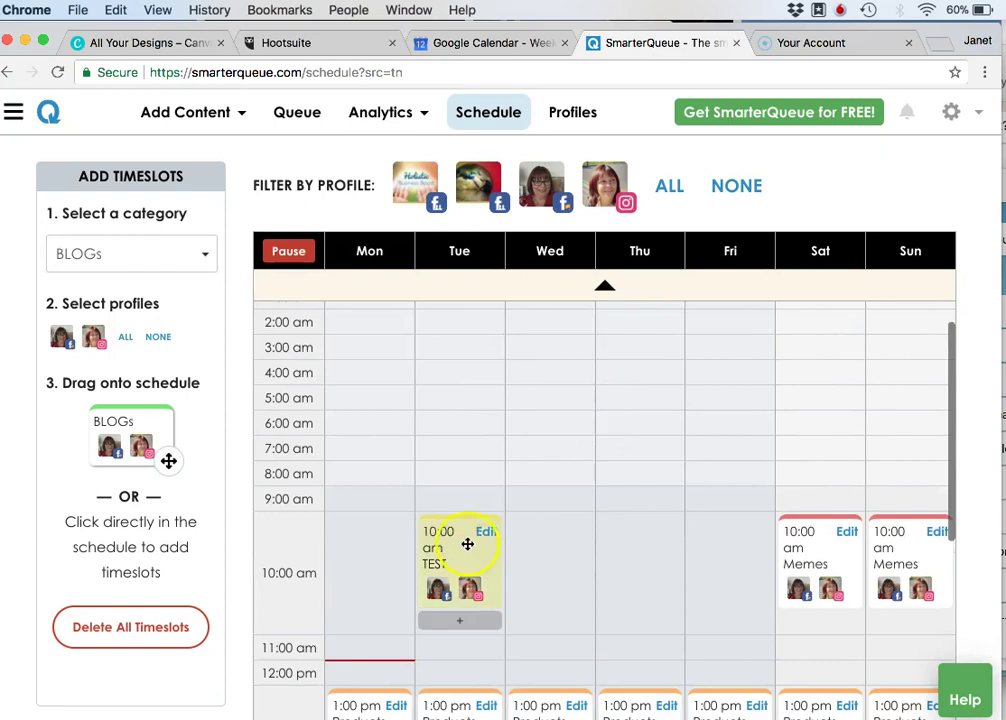
{"action": "left_click_drag", "start_coordinate": [470, 564], "coordinate": [756, 480]}
{"action": "scroll", "coordinate": [636, 531], "scroll_direction": "down", "scroll_amount": 5}
Add a BLOGs timeslot on Tuesday at 3:00 pm for the Facebook and Instagram profiles.
{"action": "left_click", "coordinate": [740, 557]}
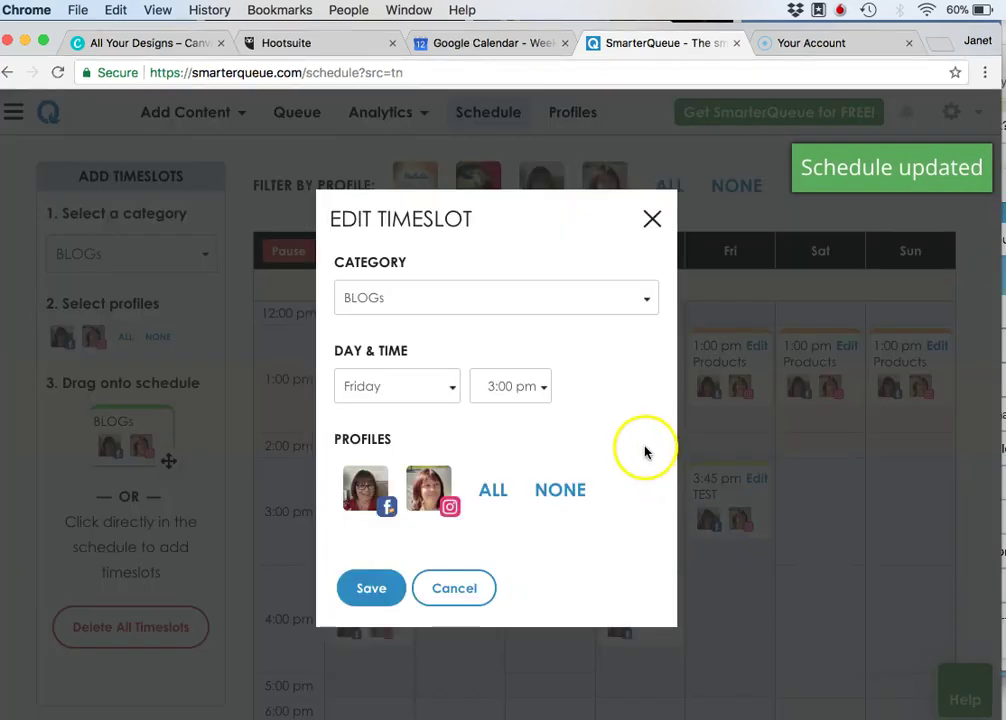
{"action": "left_click", "coordinate": [443, 393]}
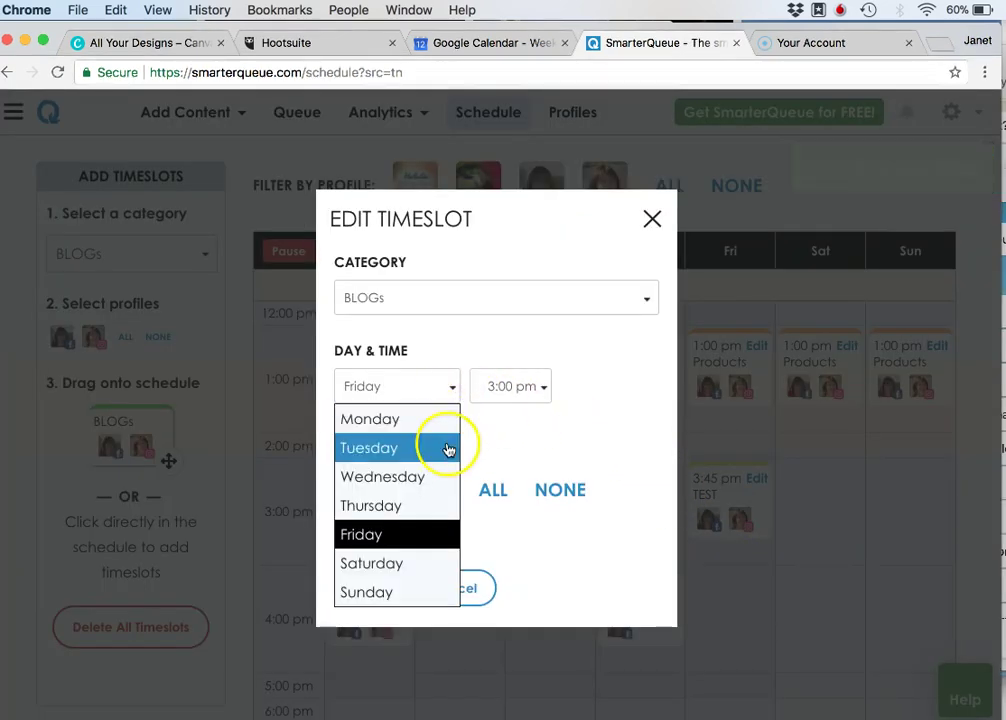
{"action": "left_click", "coordinate": [447, 450]}
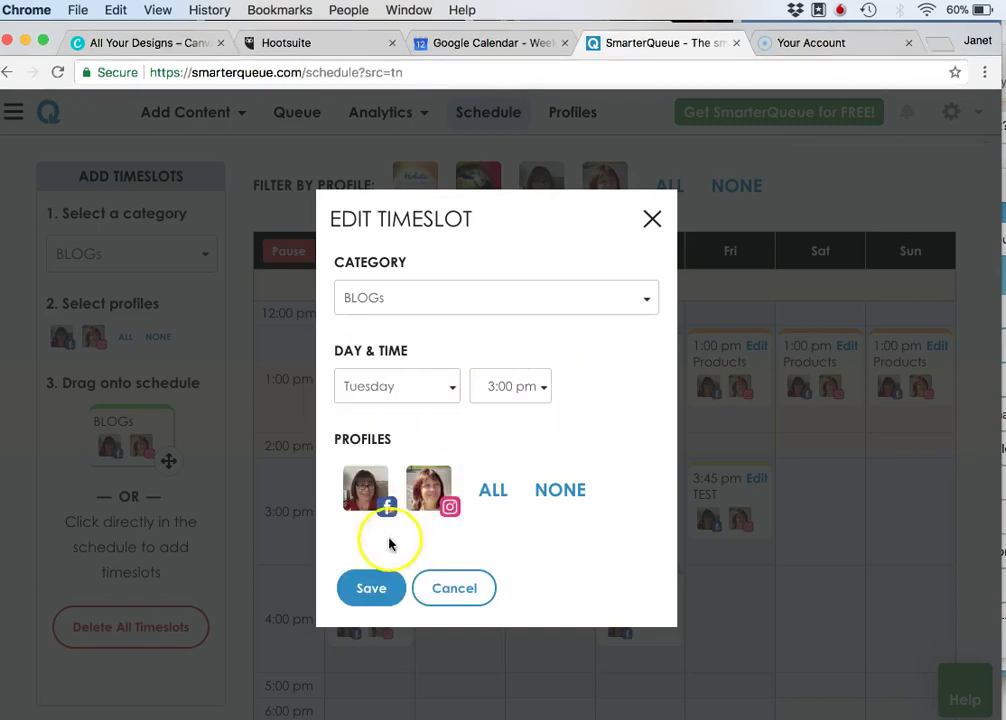
{"action": "left_click", "coordinate": [372, 587]}
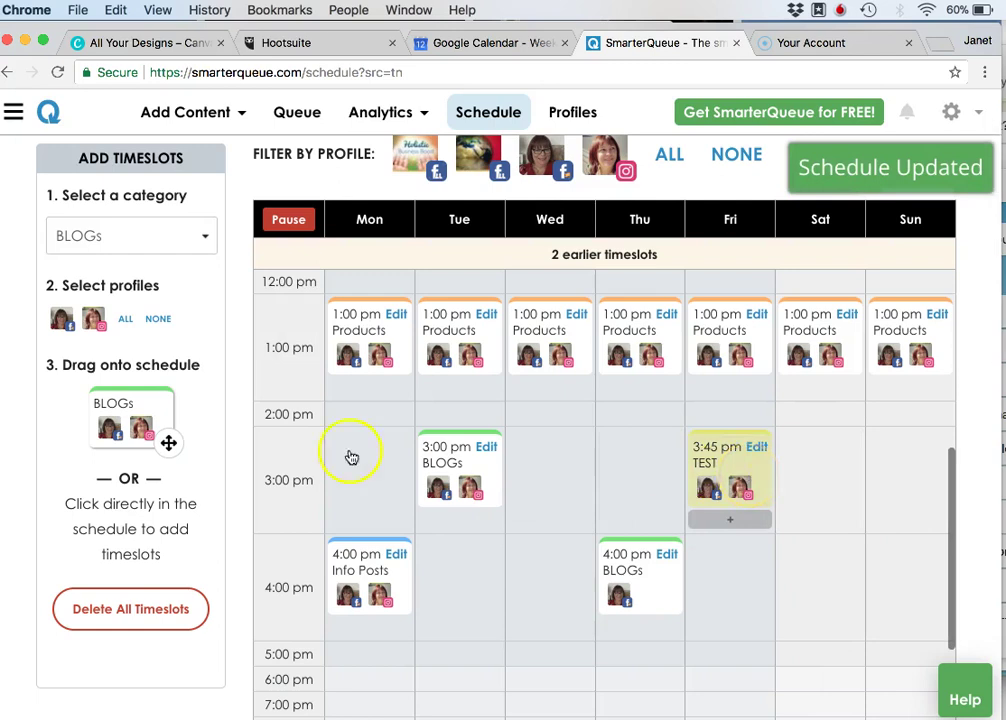
Add a TEST timeslot to the schedule on Saturday at 4:00 pm for both profiles.
{"action": "left_click", "coordinate": [188, 232]}
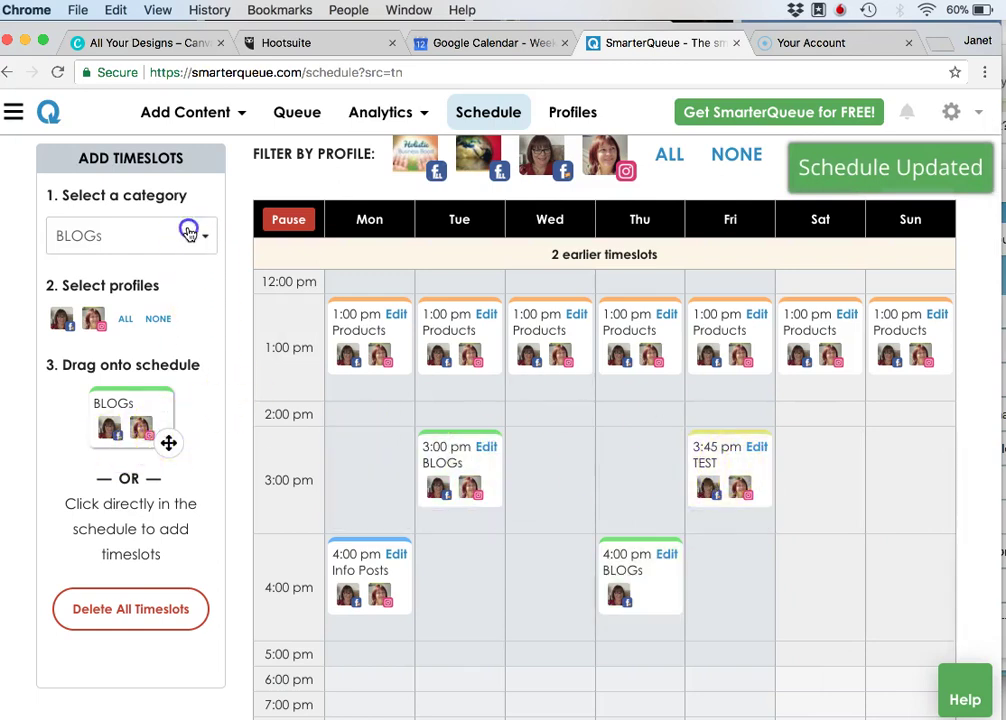
{"action": "left_click", "coordinate": [137, 386]}
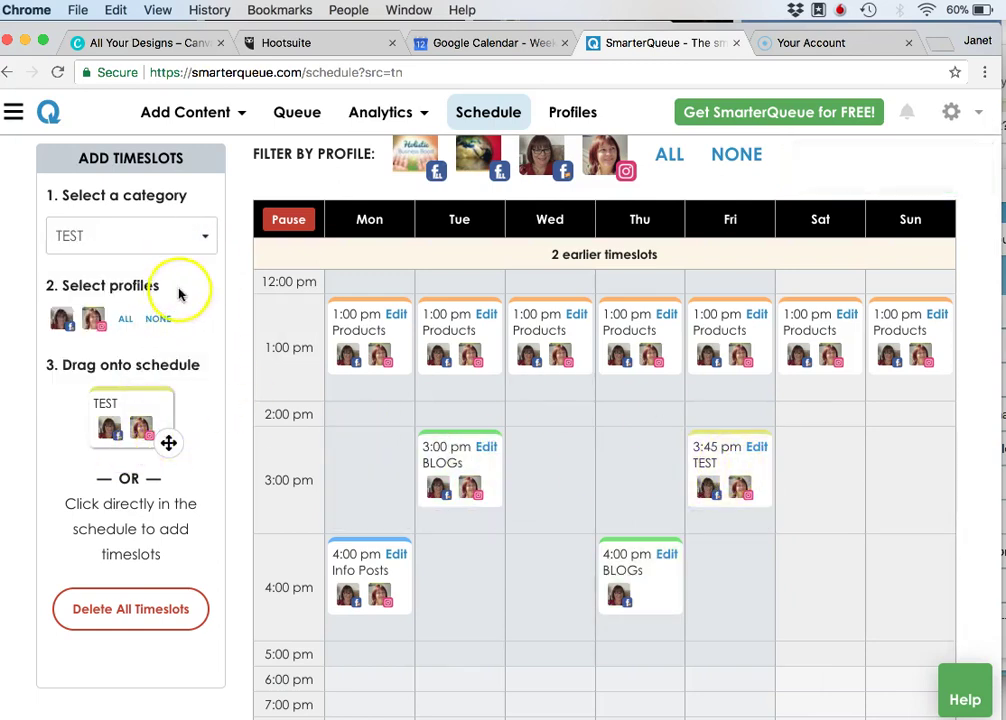
{"action": "left_click_drag", "start_coordinate": [164, 413], "coordinate": [846, 545]}
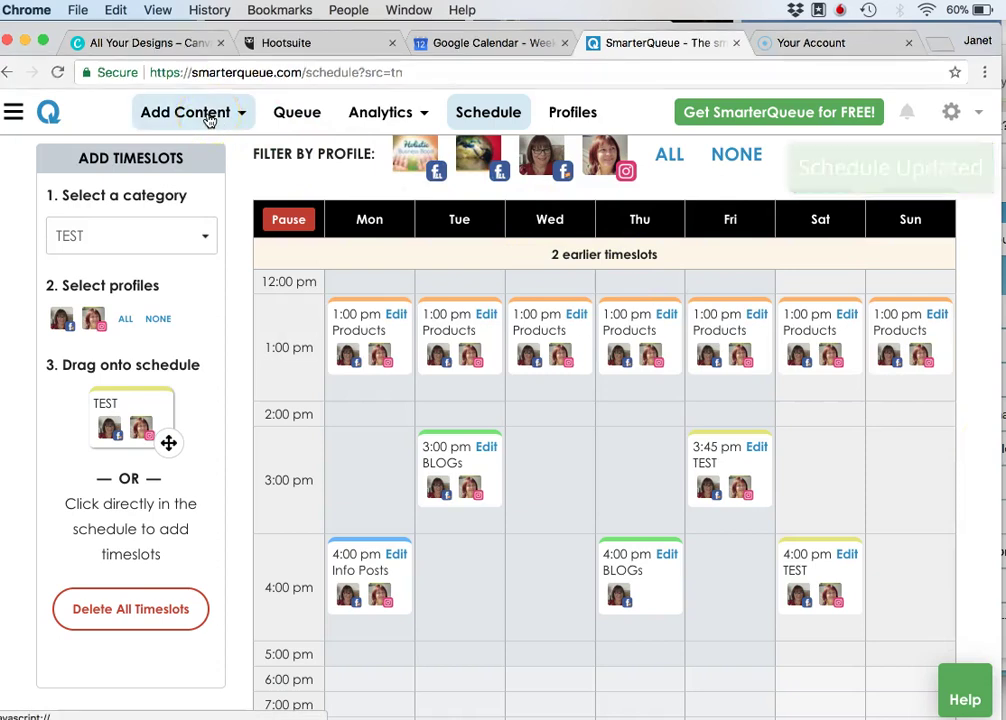
{"action": "left_click", "coordinate": [670, 454]}
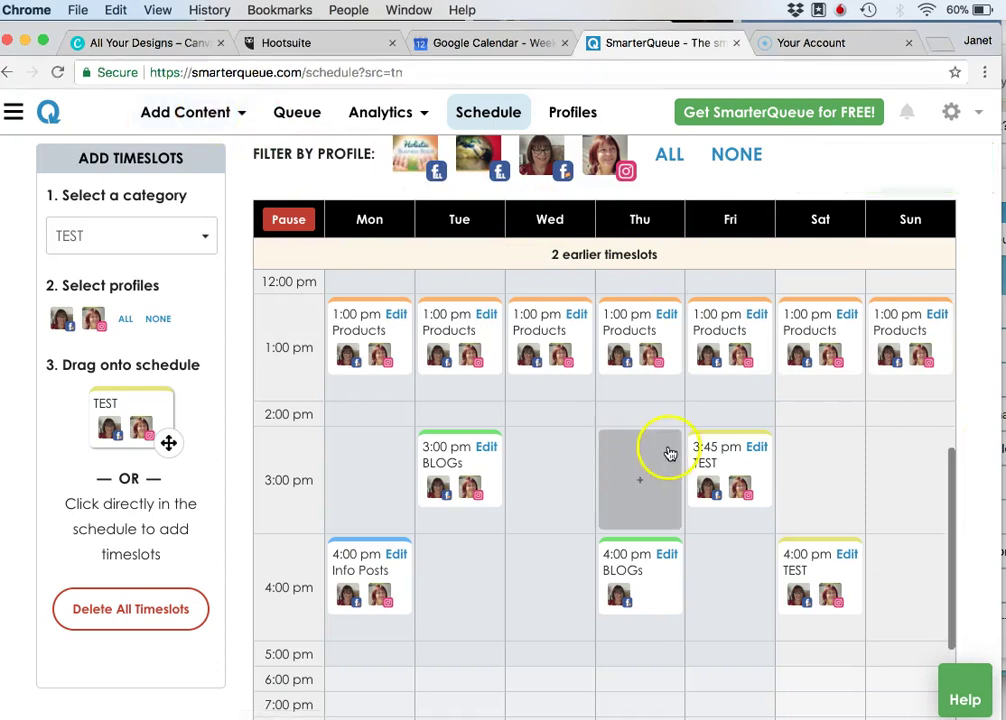
View the category choices for a new post and close the dialog without creating one.
{"action": "left_click", "coordinate": [220, 112]}
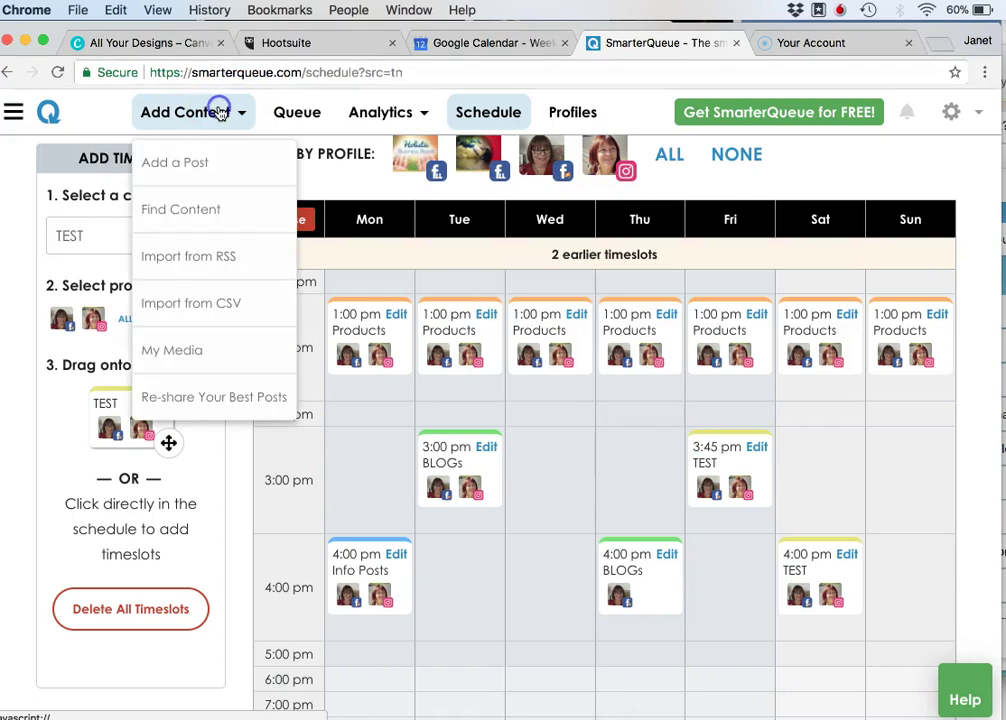
{"action": "left_click", "coordinate": [222, 160]}
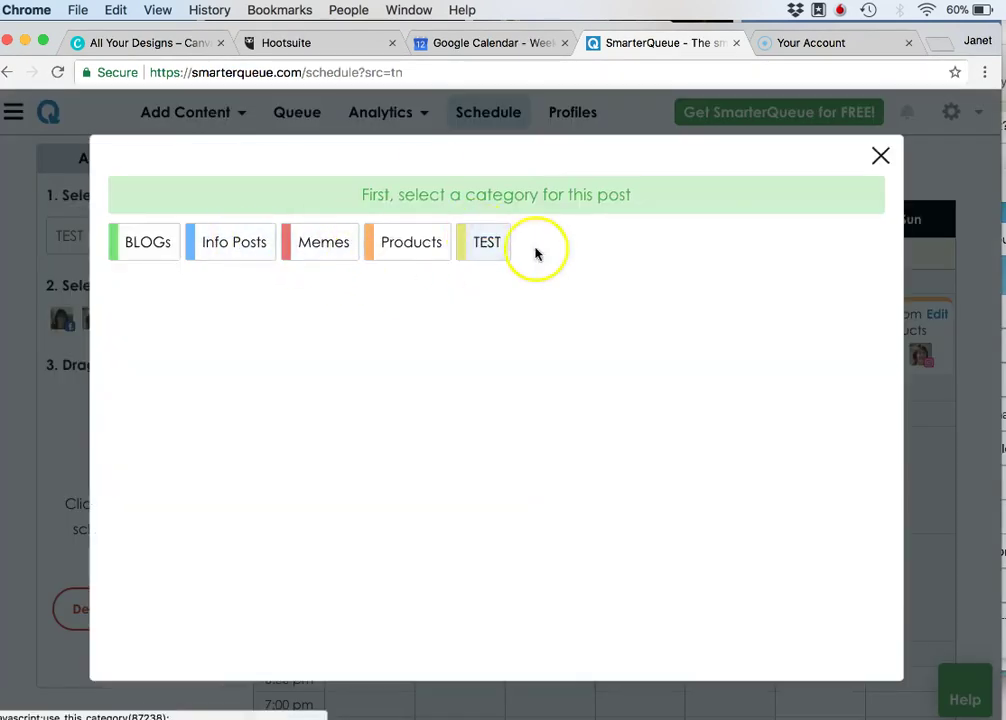
{"action": "left_click", "coordinate": [884, 155]}
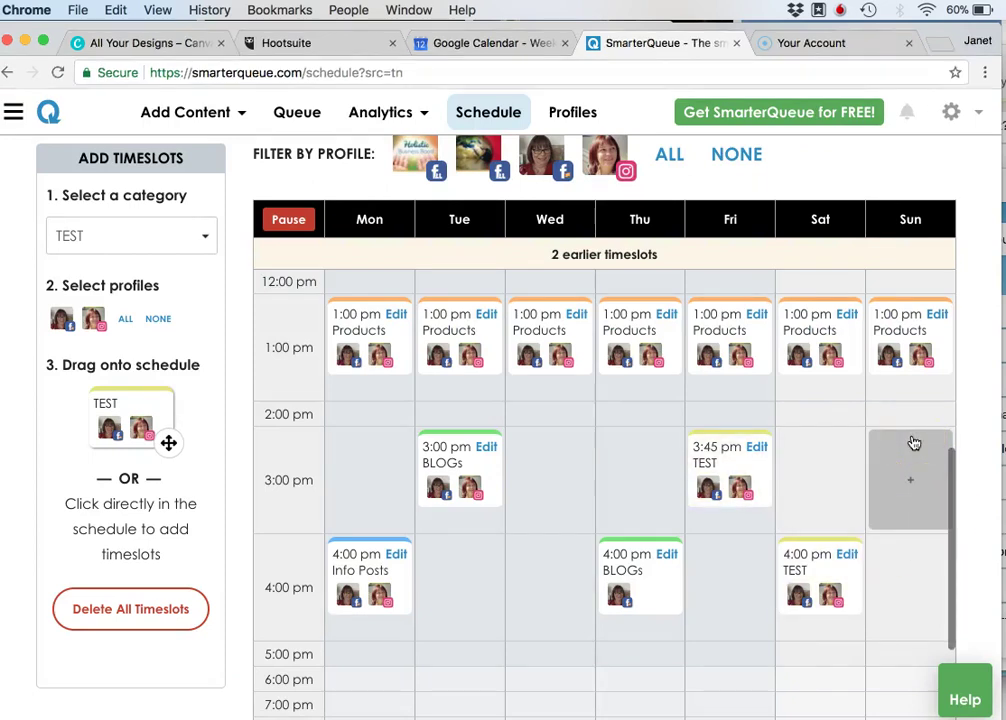
{"action": "left_click", "coordinate": [884, 134]}
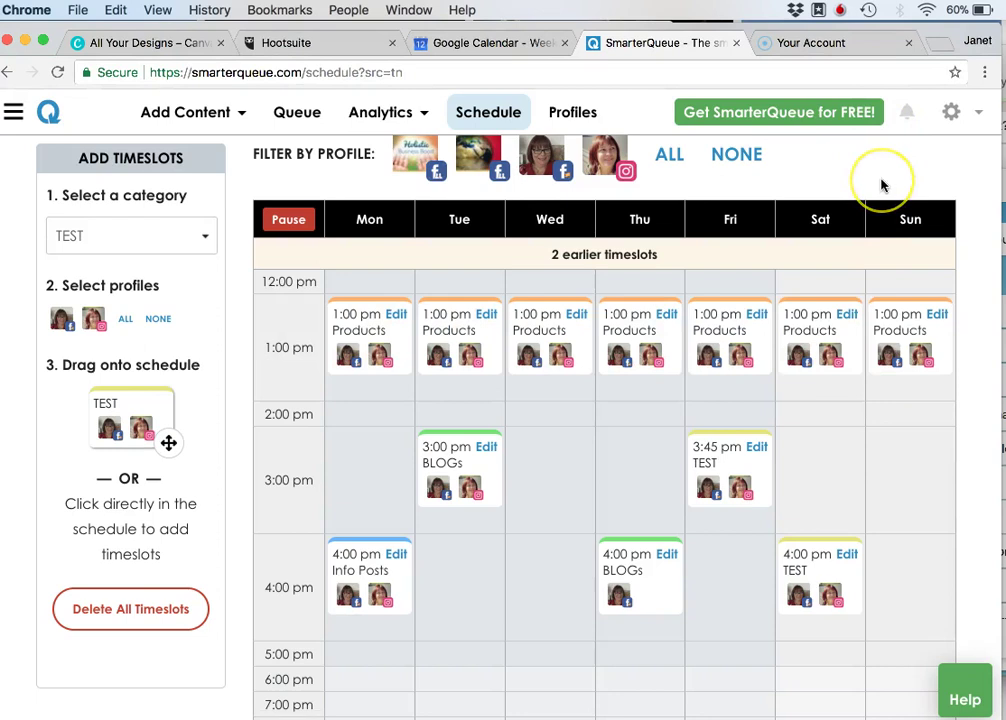